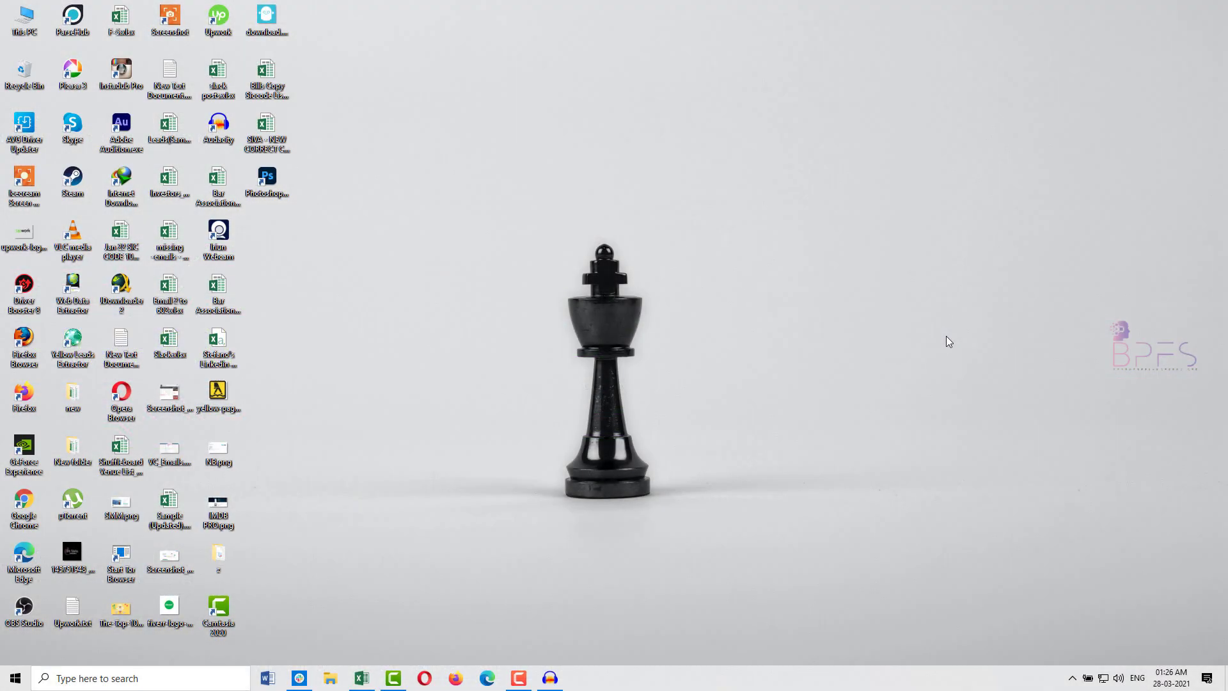
Switch to the Excel workbook and set the font size of column A with the Instagram links to 20.
left_click(362, 675)
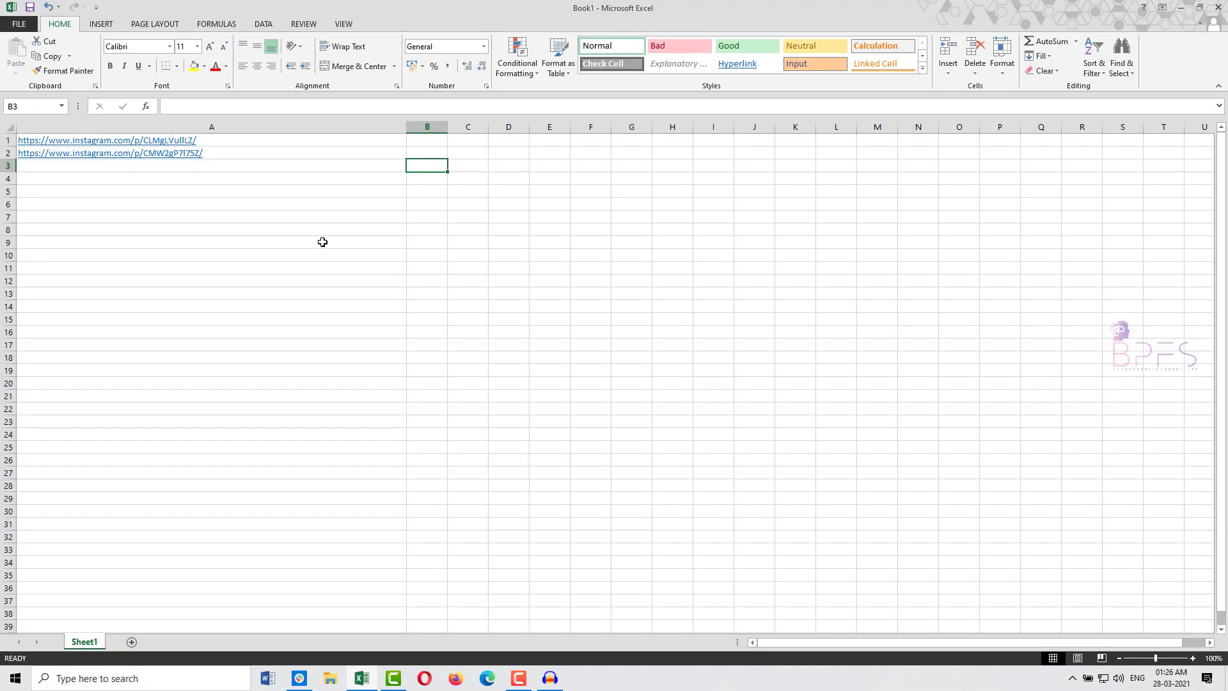
left_click_drag(282, 140, 271, 145)
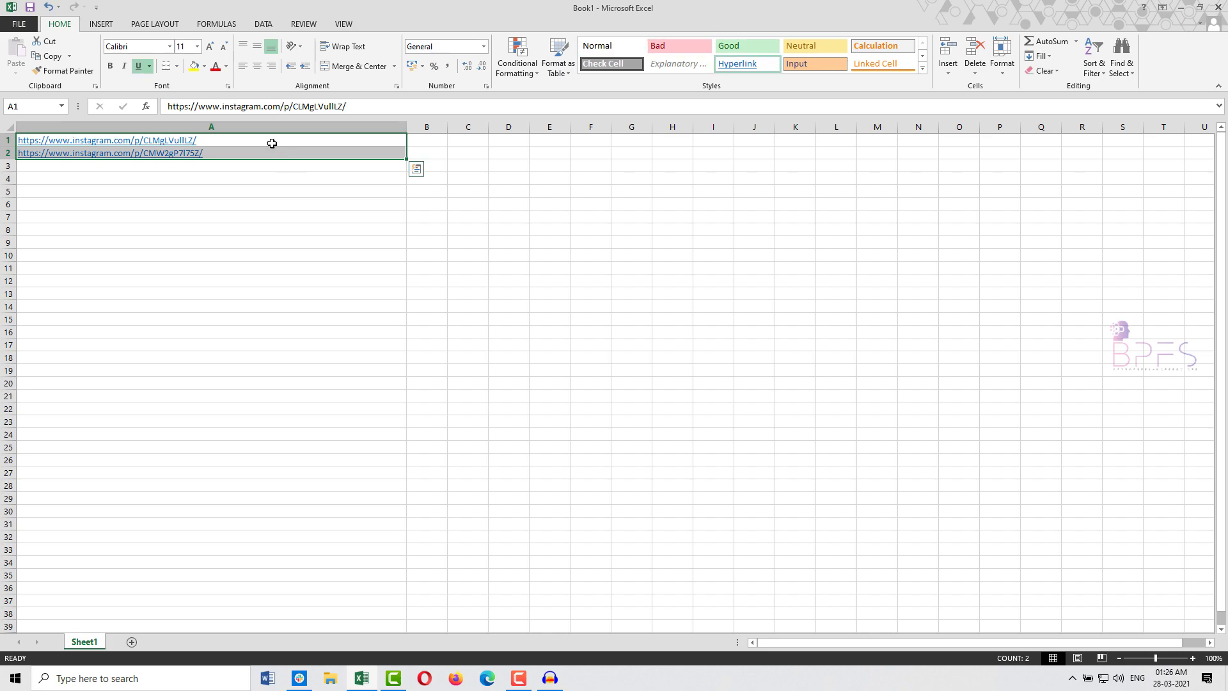
left_click(273, 125)
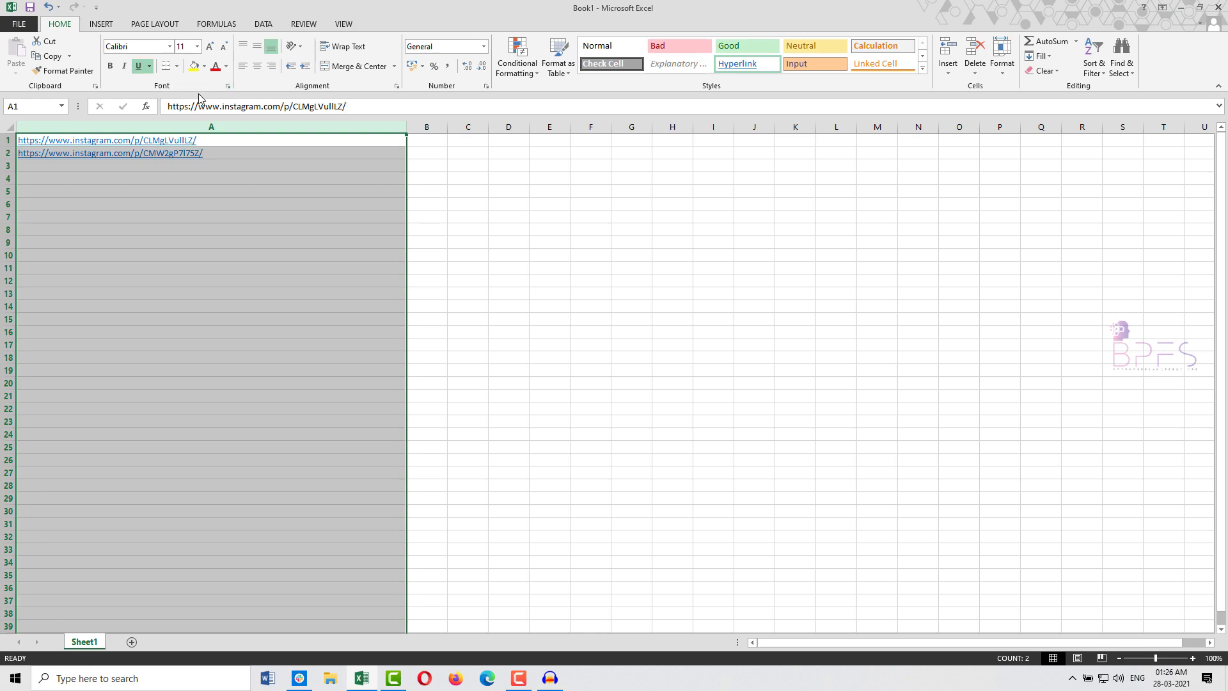
left_click(197, 48)
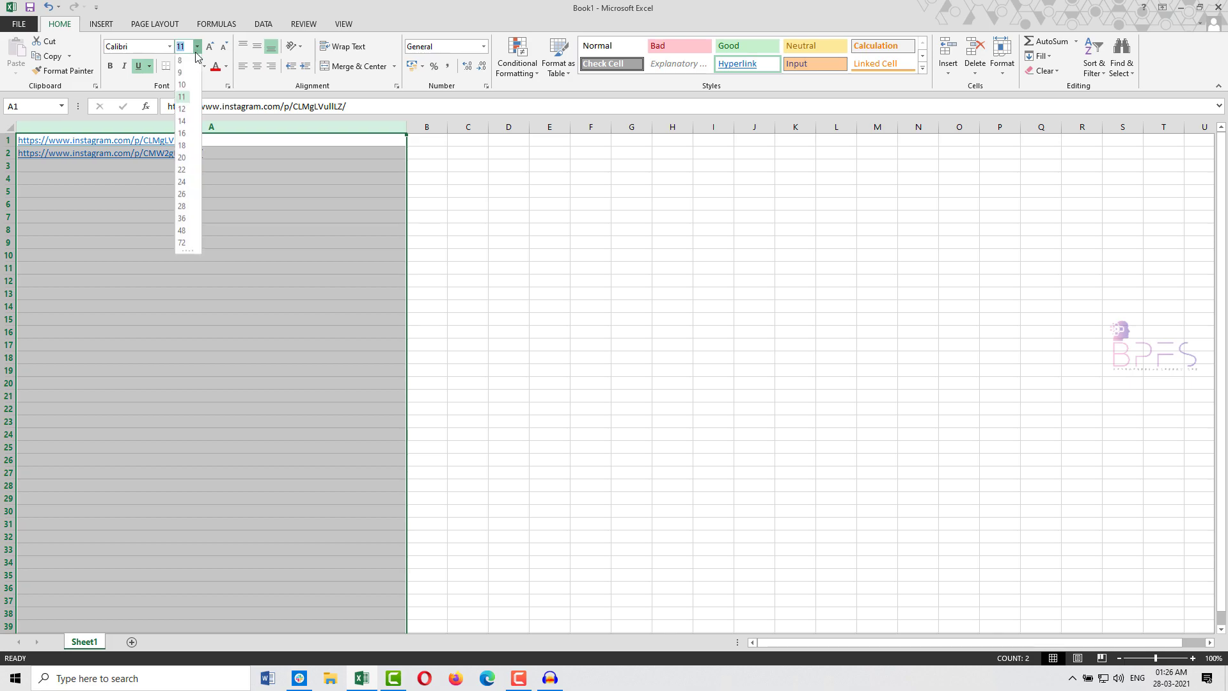
left_click(185, 159)
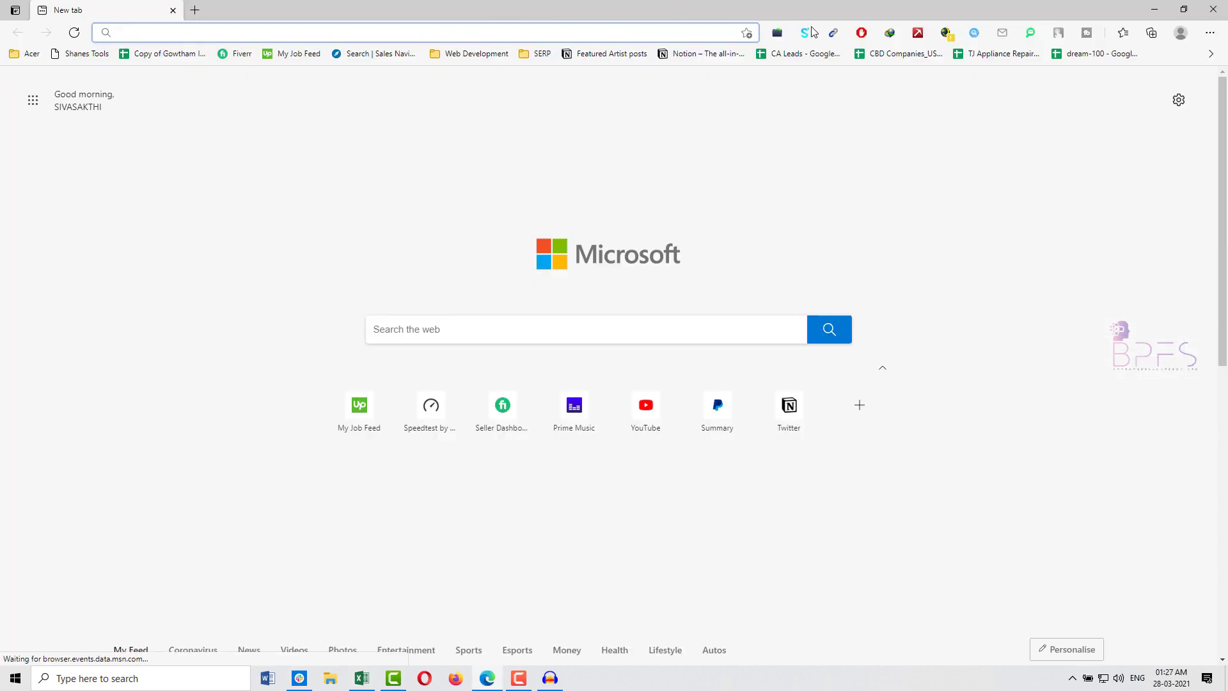
Open the two Instagram post links together in separate browser tabs with the link-opening extension.
left_click(777, 32)
key("ctrl+v")
left_click(419, 261)
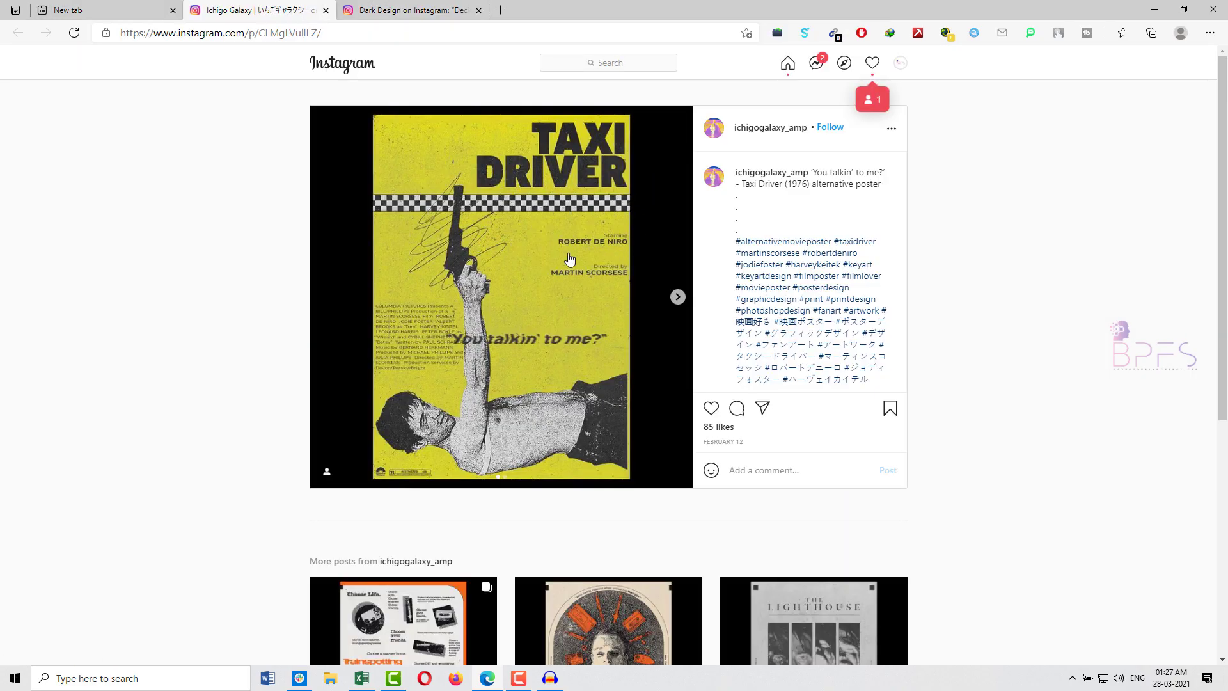
Look over the Taxi Driver and Thor: Love and Thunder poster posts on Instagram.
left_click(412, 11)
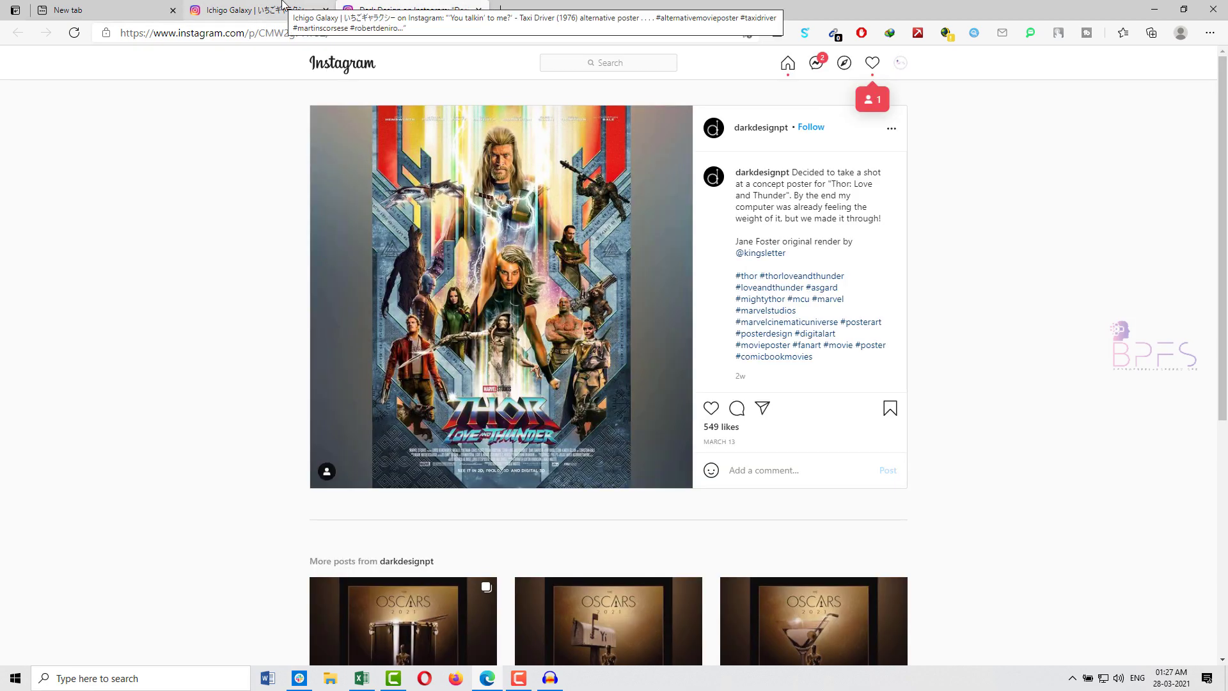
left_click(282, 8)
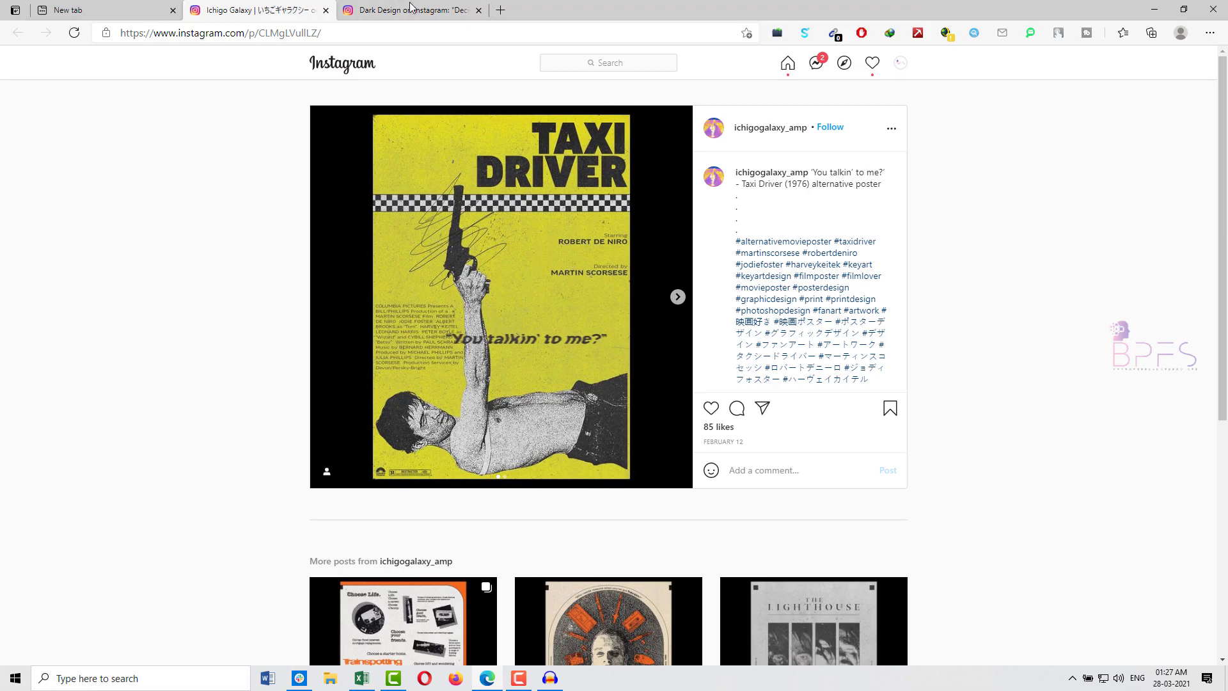
left_click(412, 12)
left_click(255, 11)
Open ingramer.com in a new browser tab and go to its Downloader tool.
left_click(500, 10)
type("ingrm")
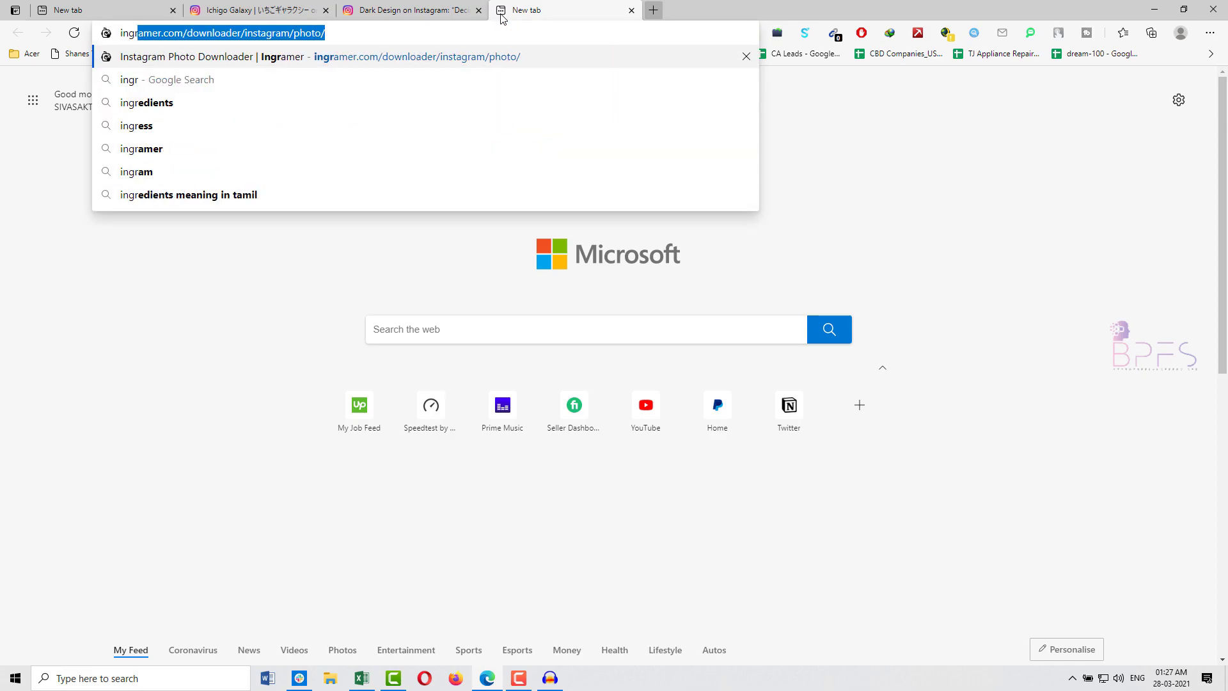
left_click(269, 102)
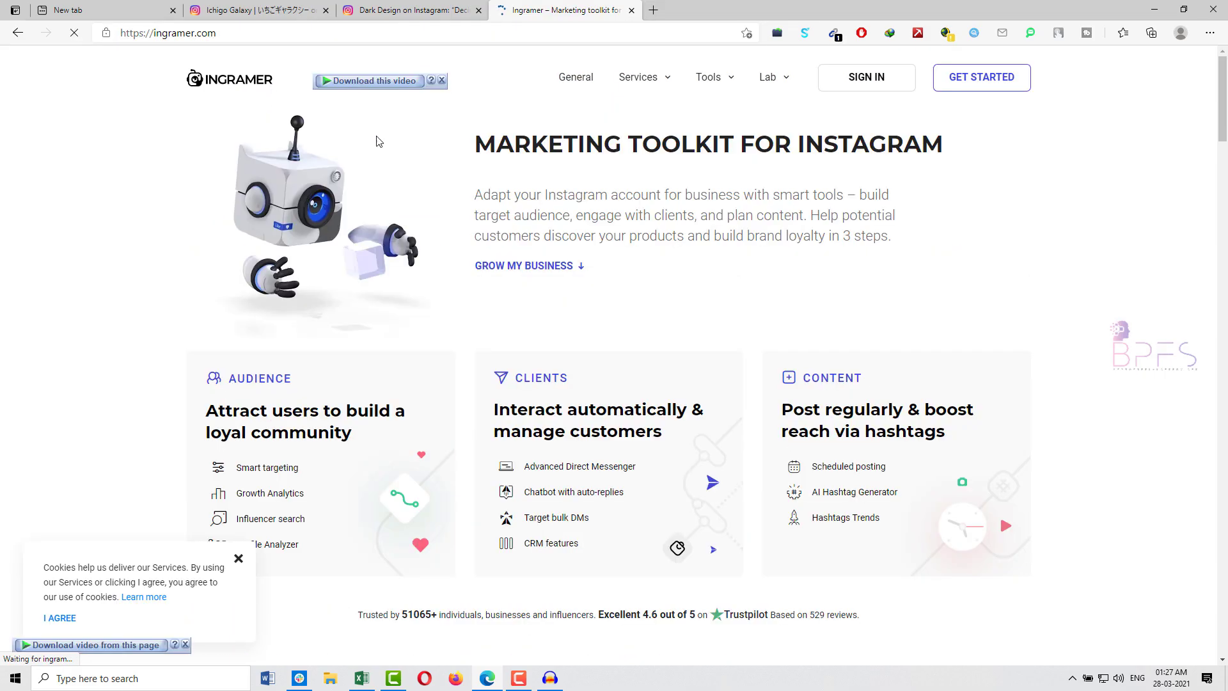
scroll(554, 212, "down", 1)
scroll(554, 212, "down", 10)
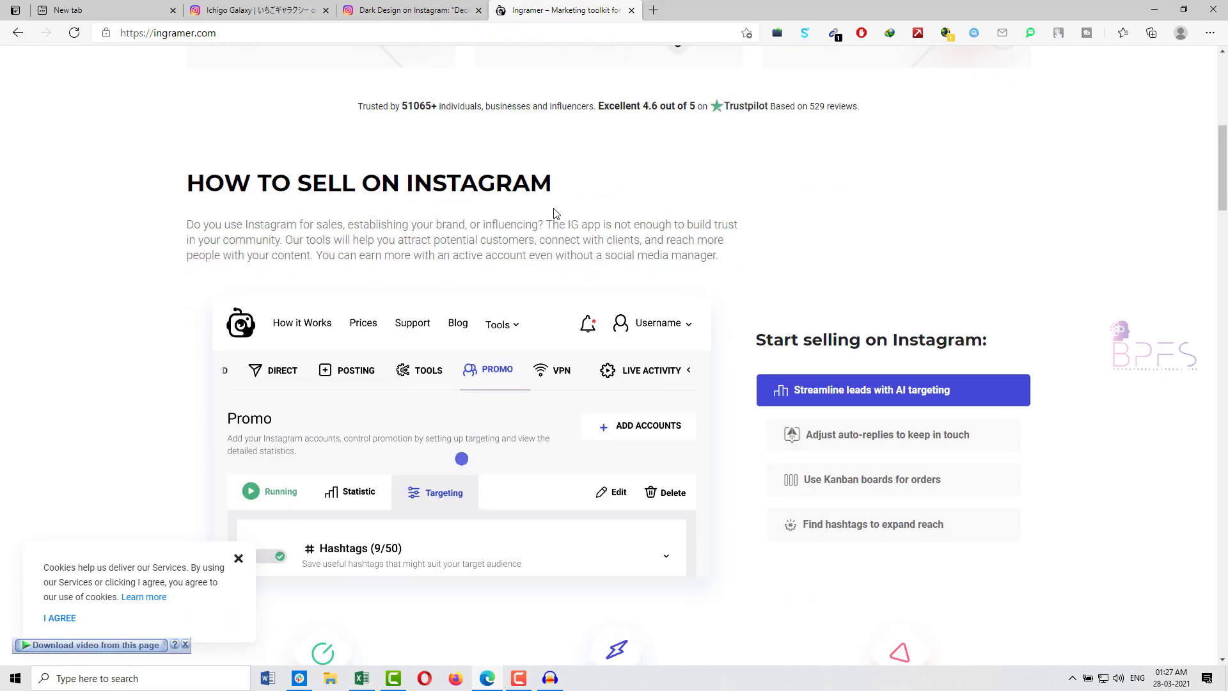
key("End")
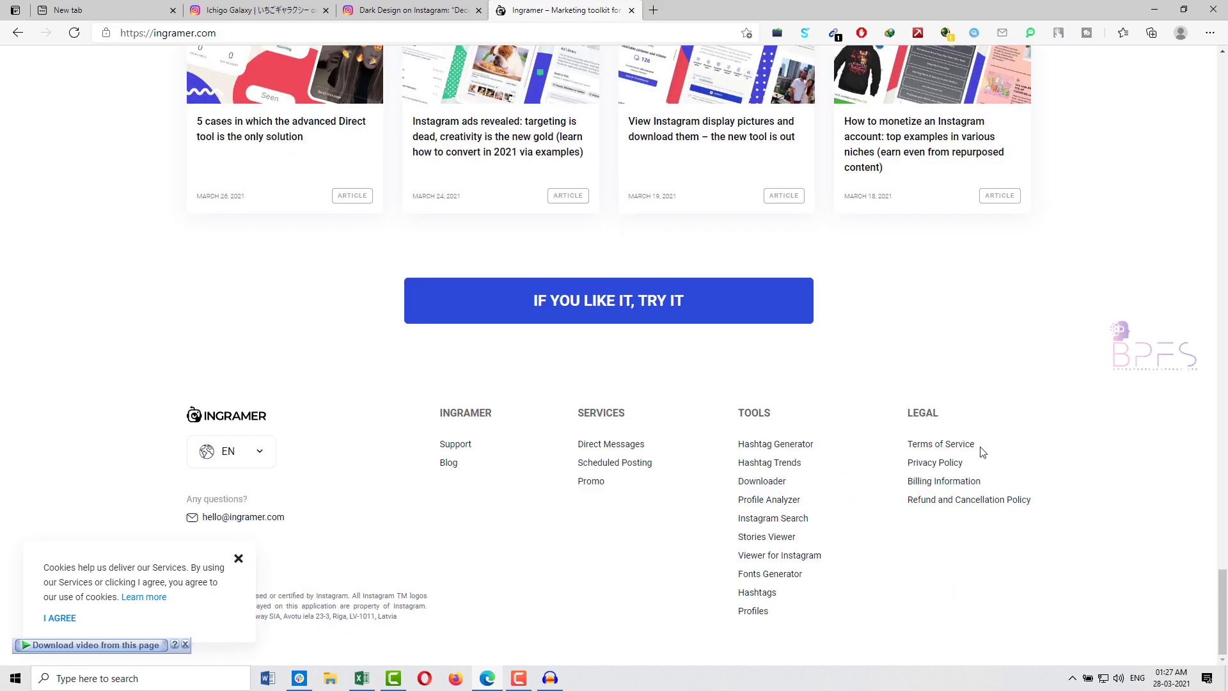
left_click(769, 485)
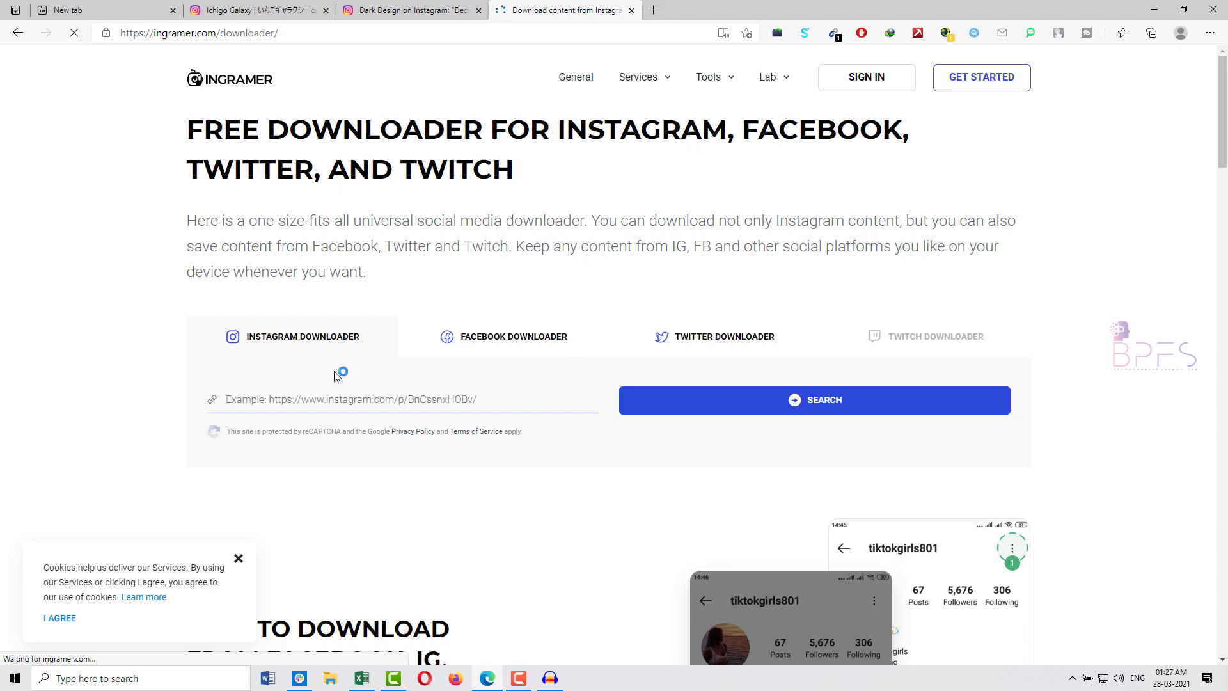
Dismiss the cookie notice on the downloader page and close the empty New tab page.
left_click(239, 558)
left_click(335, 397)
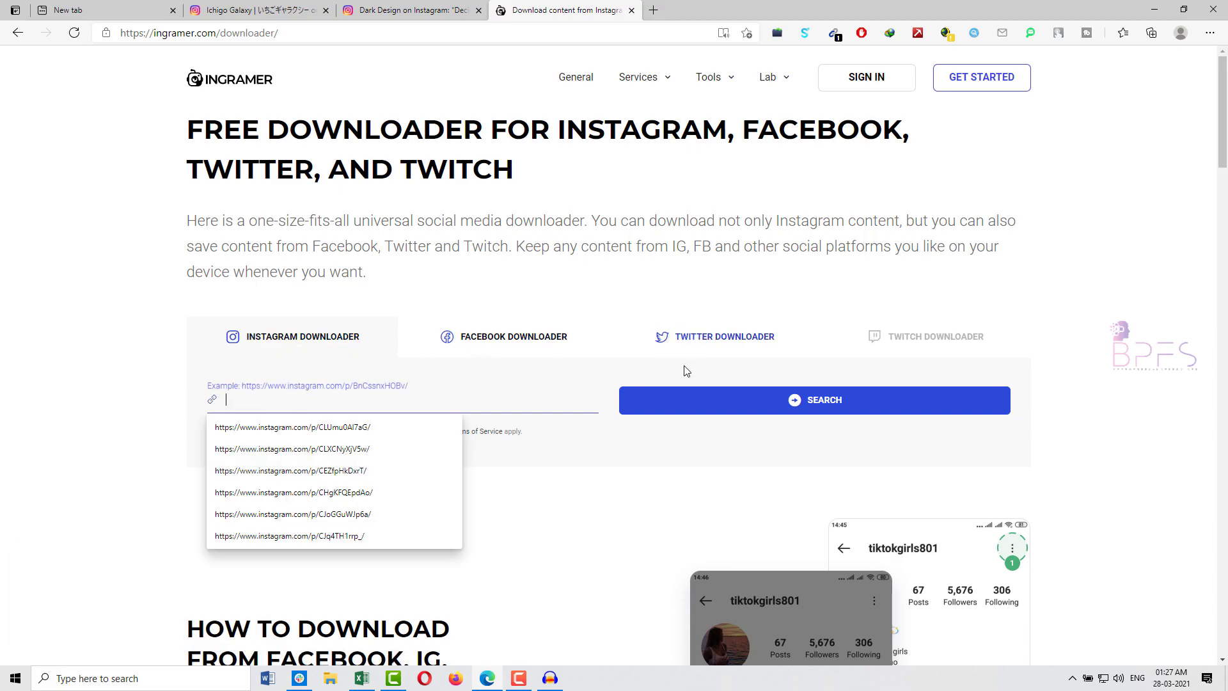
left_click(612, 441)
left_click(191, 8)
left_click(173, 9)
Copy the Taxi Driver post's URL and search for it in the Instagram Downloader.
left_click(281, 33)
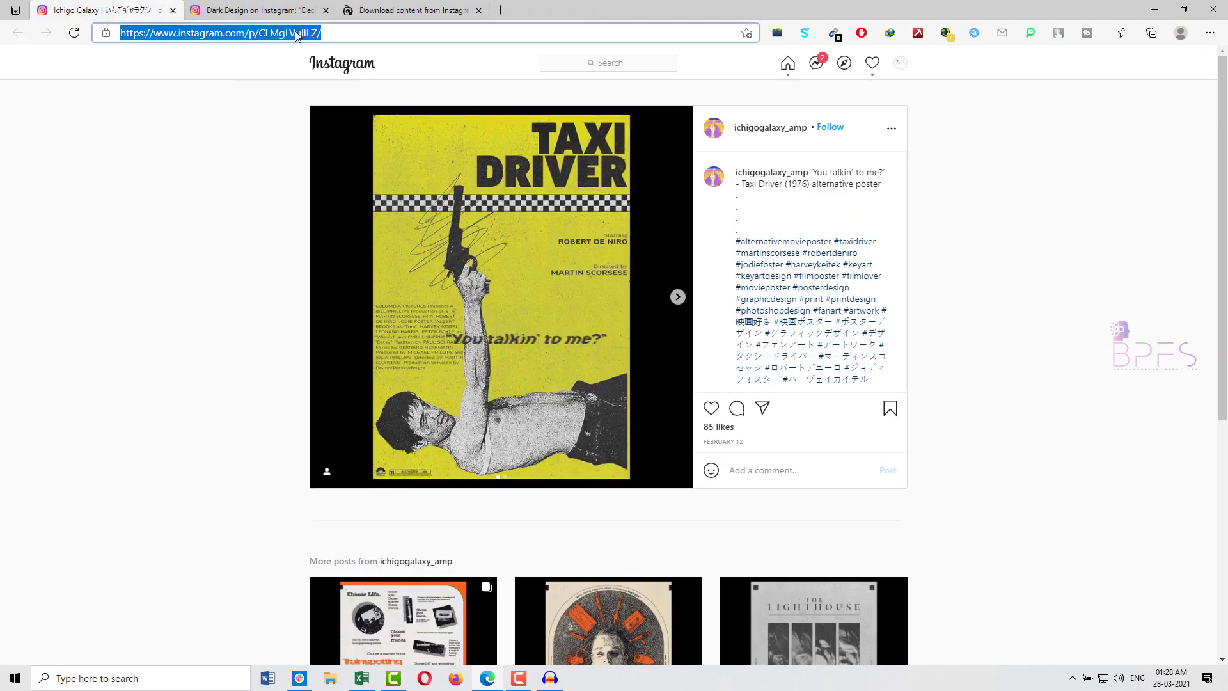
left_click(405, 5)
left_click(383, 407)
type("https://www.instagram.com/p/CLMqLVuIlLZ/")
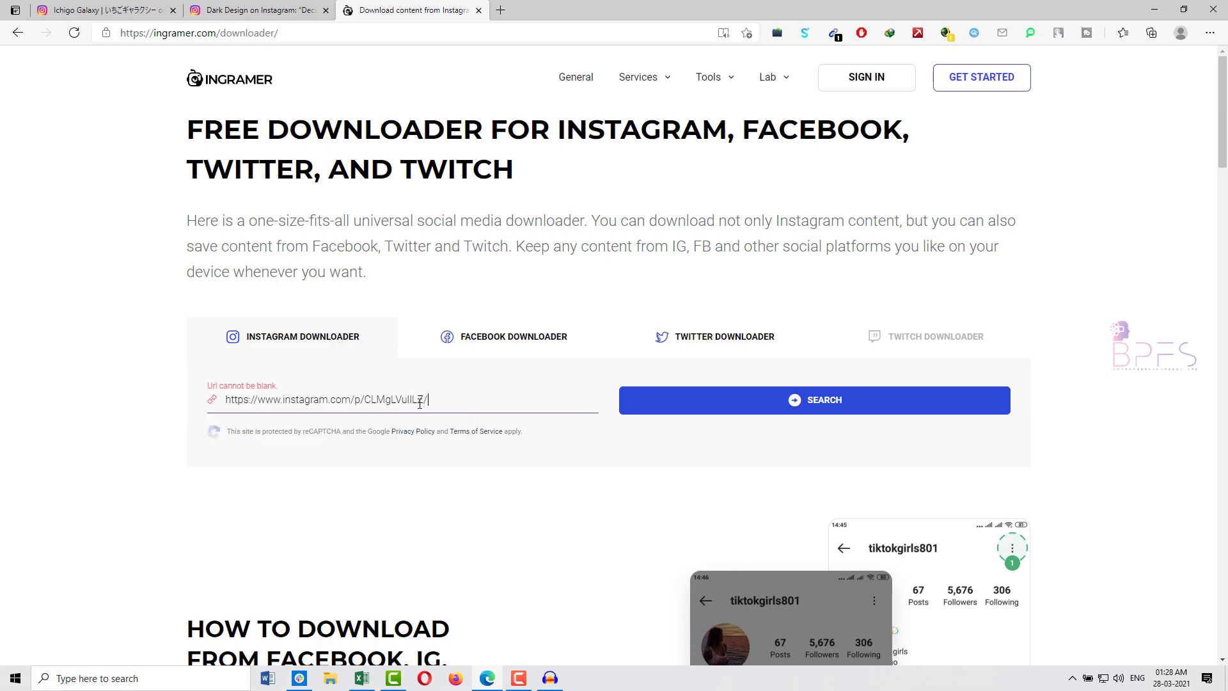
left_click(661, 401)
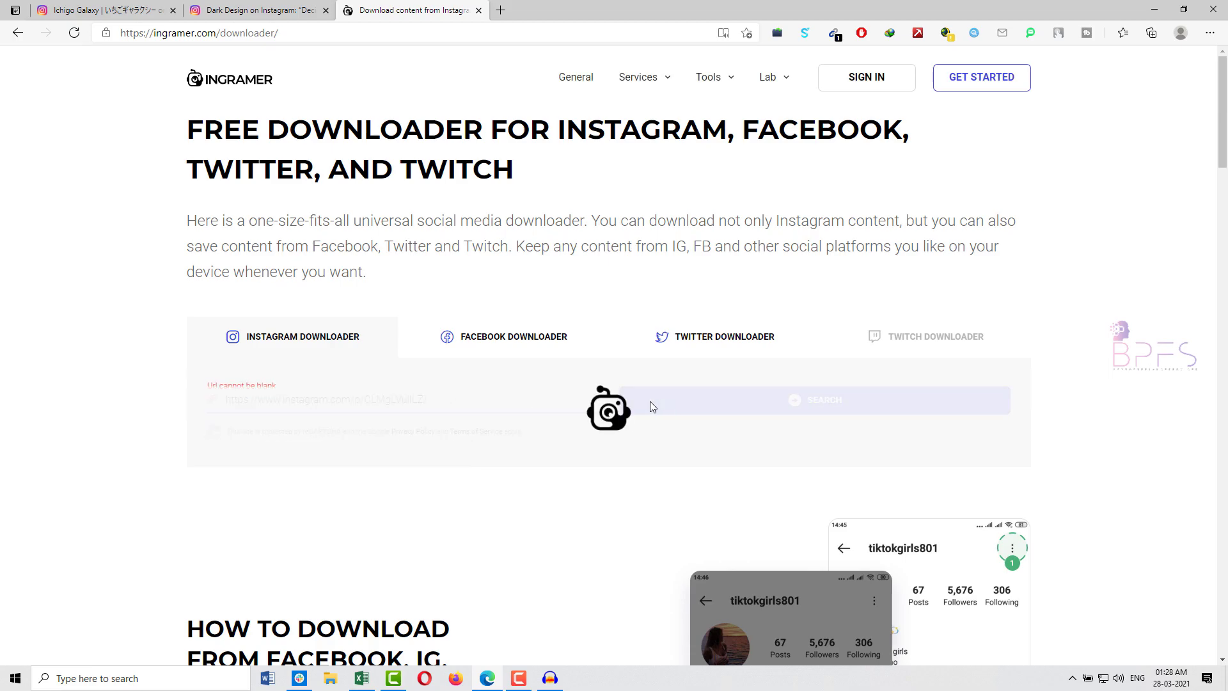
Check both slides of the Taxi Driver post on Instagram, and download the yellow version from the downloader results.
scroll(439, 288, "down", 3)
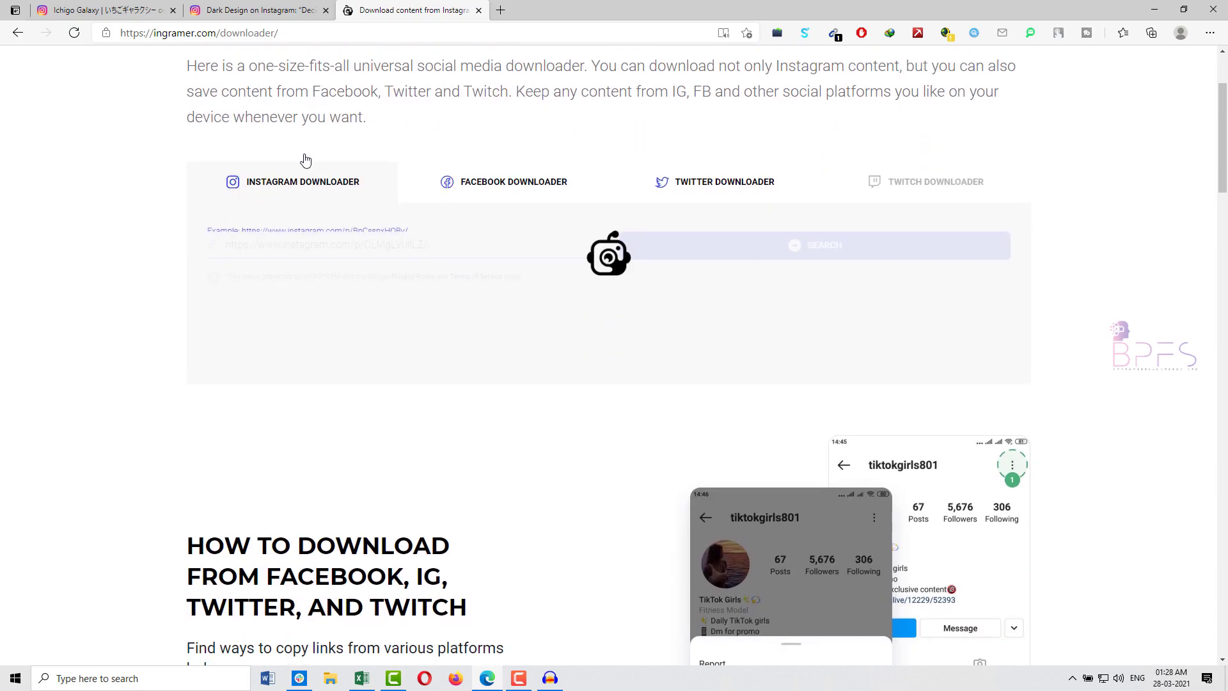
left_click(147, 9)
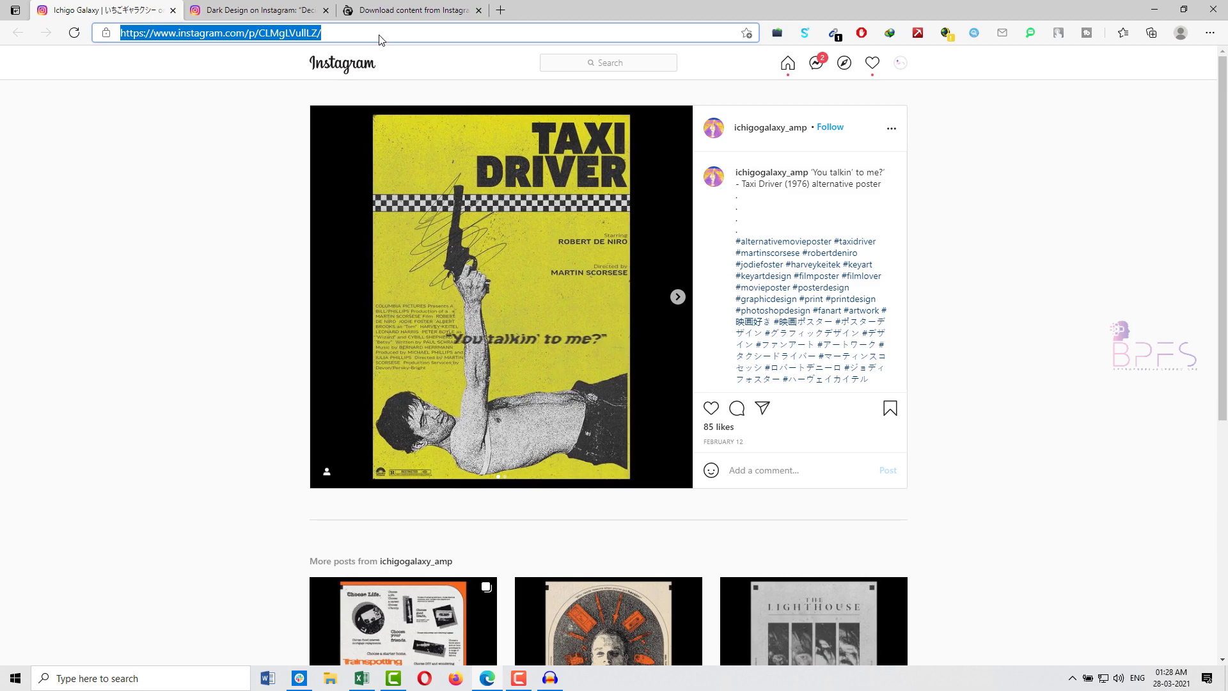
left_click(388, 6)
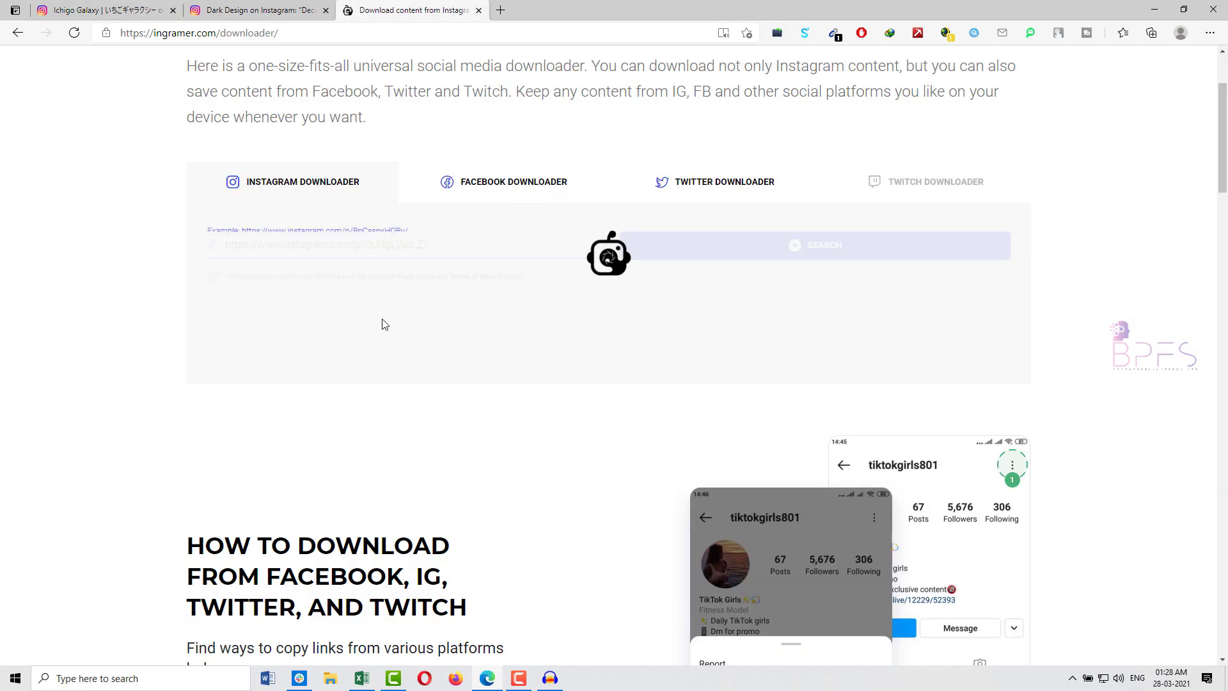
key("ctrl+1")
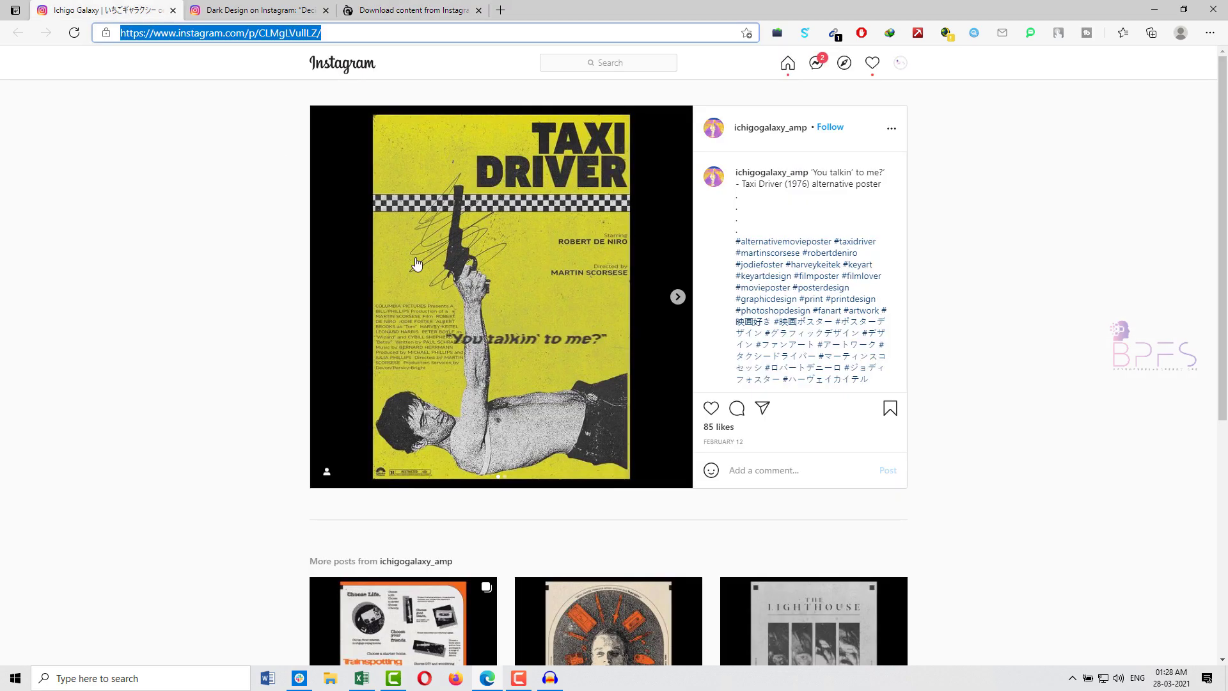
left_click(679, 297)
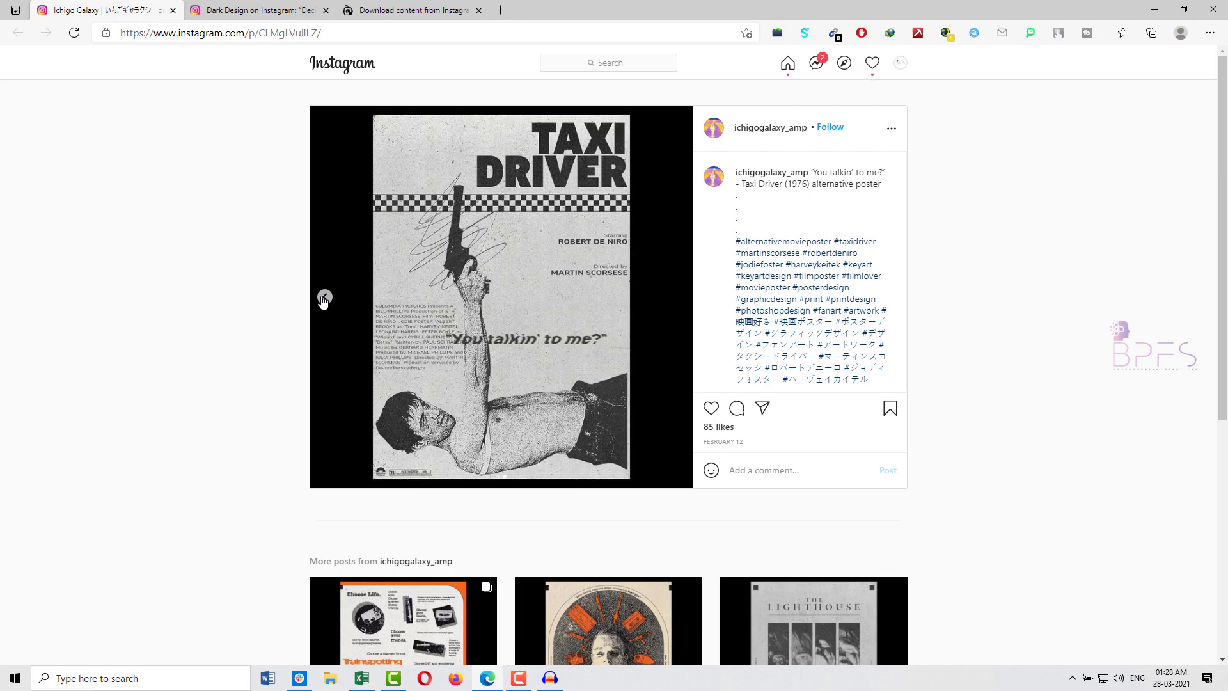
left_click(324, 297)
key("ctrl+3")
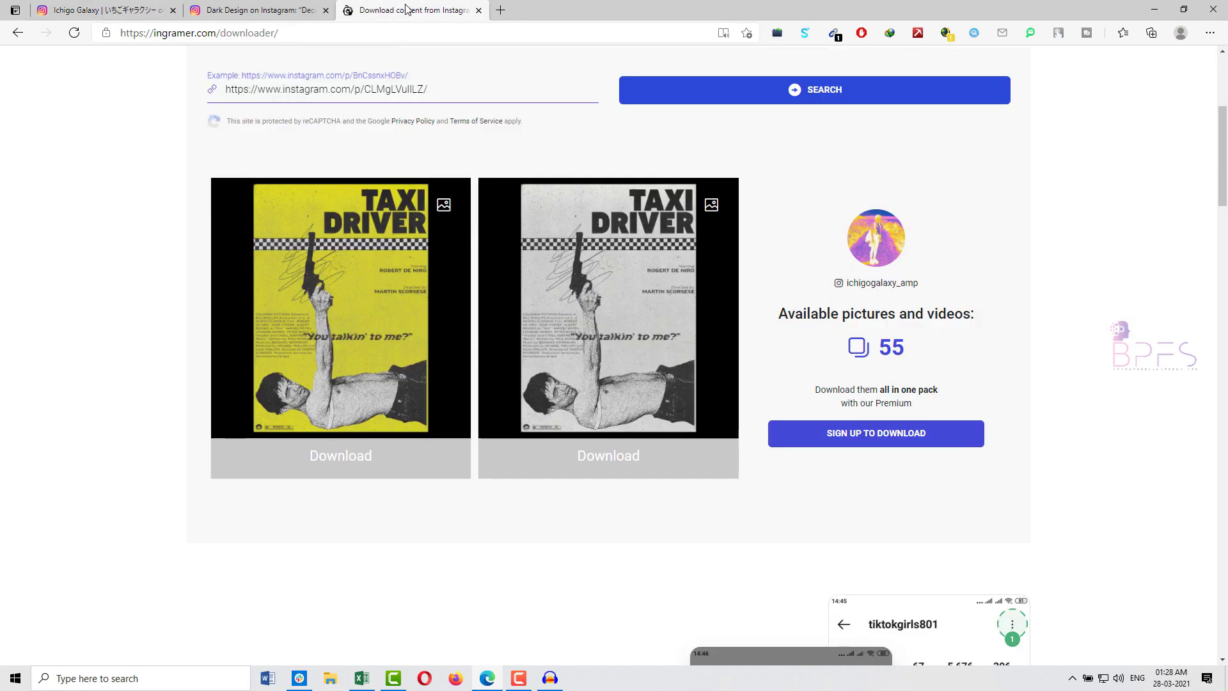
left_click(401, 443)
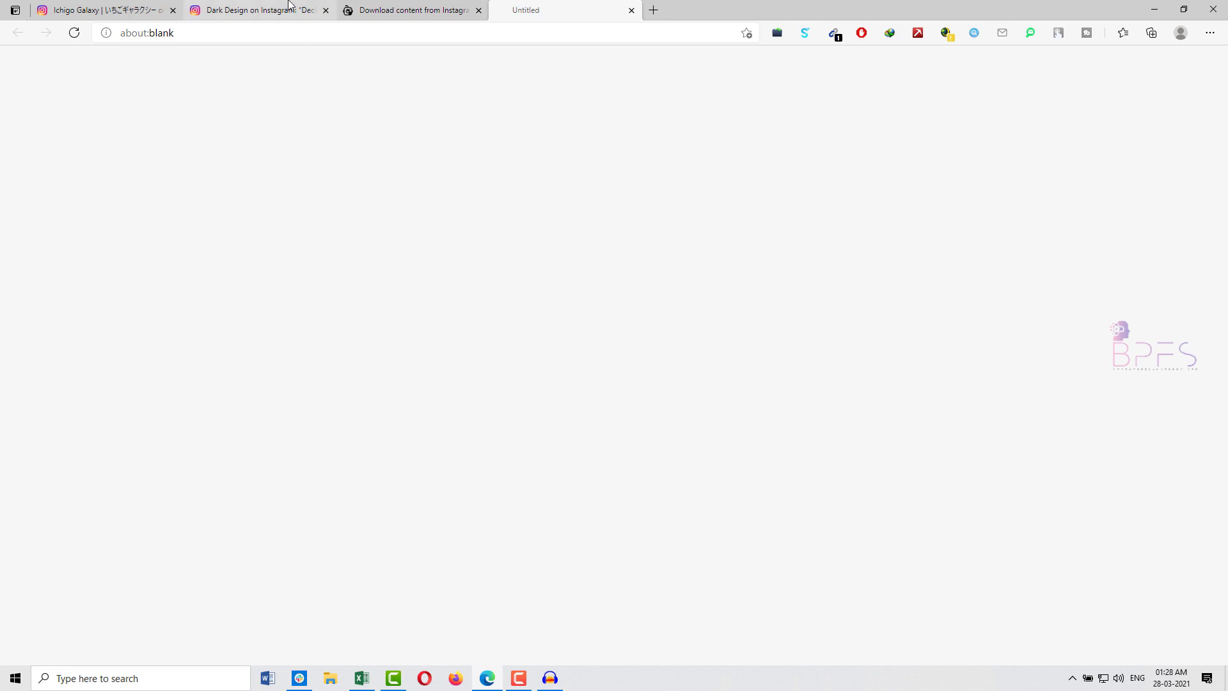
Copy the Thor: Love and Thunder post's URL and search for it in the Instagram Downloader.
left_click(294, 13)
left_click(291, 32)
key("ctrl+c")
left_click(448, 10)
scroll(440, 233, "up", 3)
left_click_drag(425, 237, 440, 233)
triple_click(440, 232)
key("ctrl+v")
key("Return")
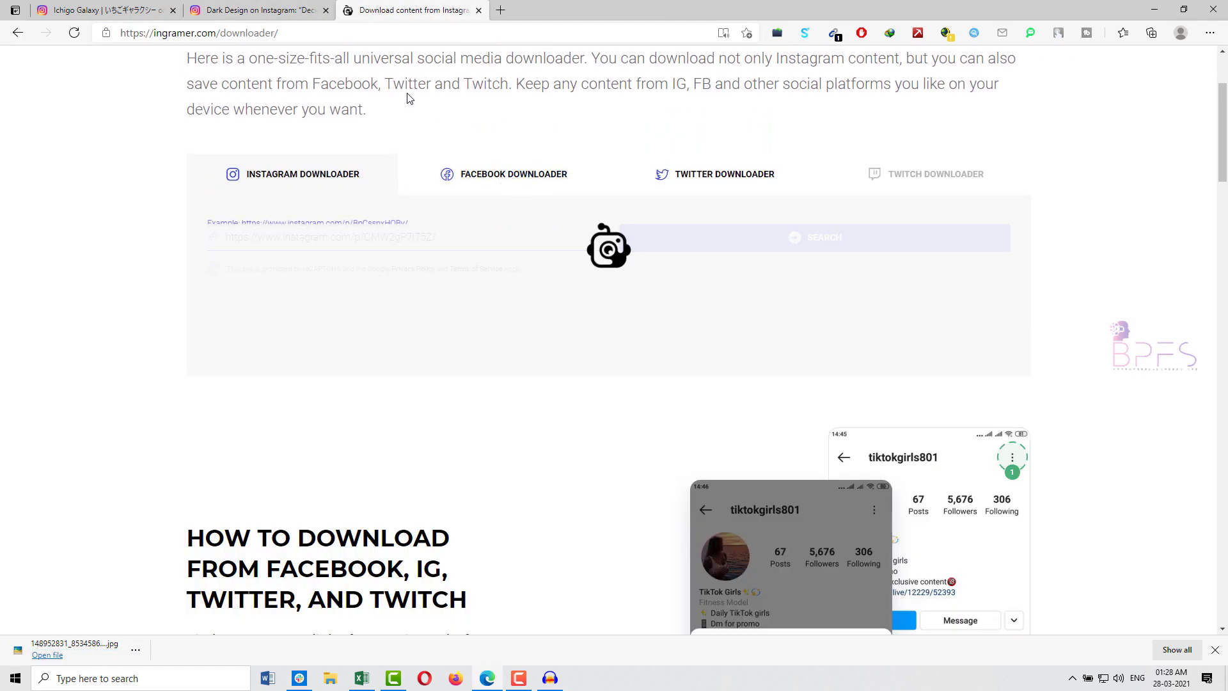
Download the Thor: Love and Thunder poster image from the downloader results.
left_click(301, 9)
left_click(408, 10)
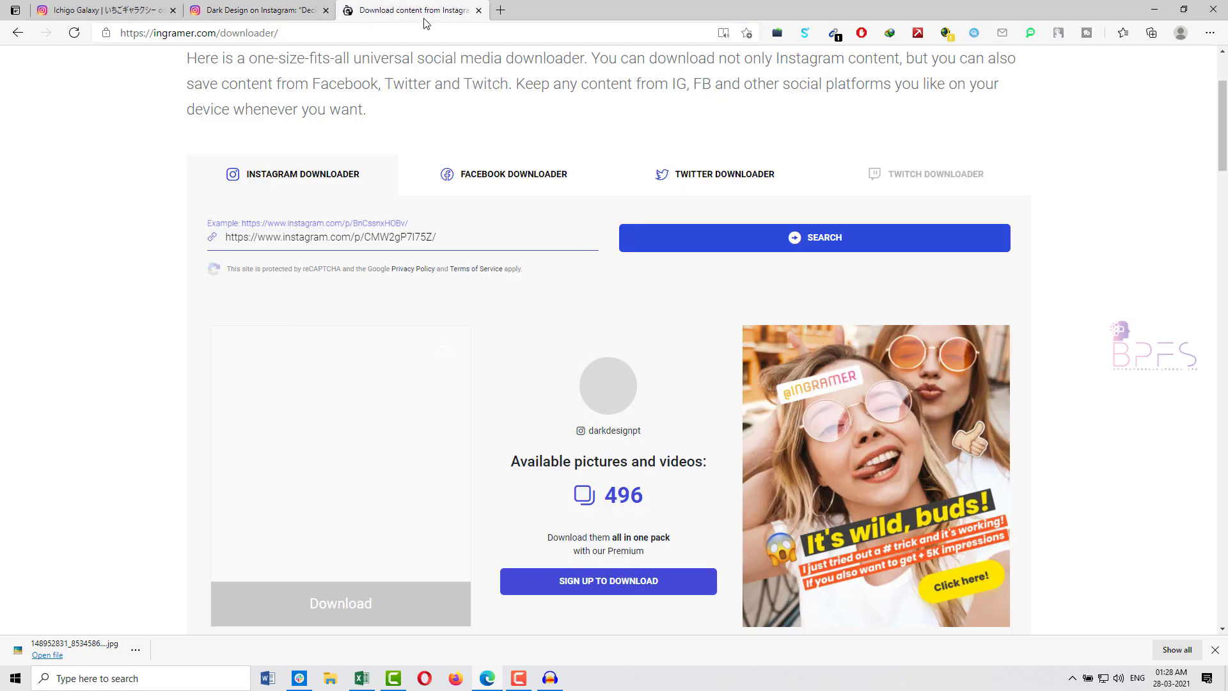
scroll(387, 383, "down", 2)
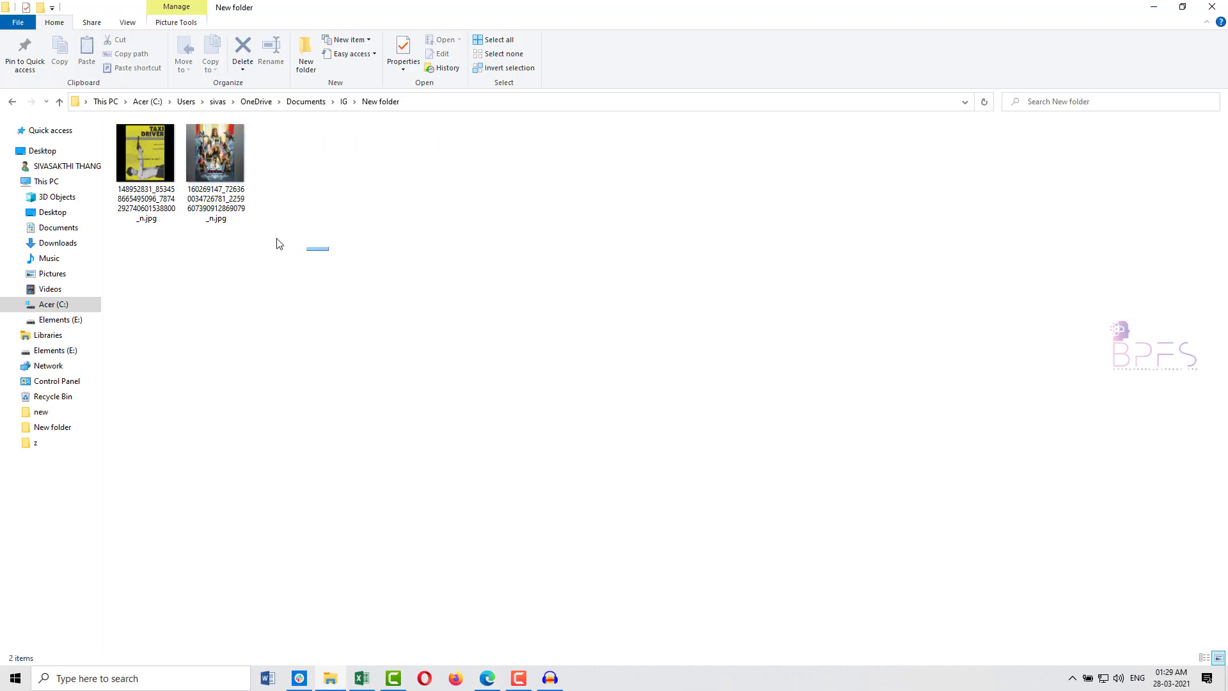
Examine the two downloaded poster images in the New folder inside the IG documents folder.
left_click_drag(295, 248, 136, 177)
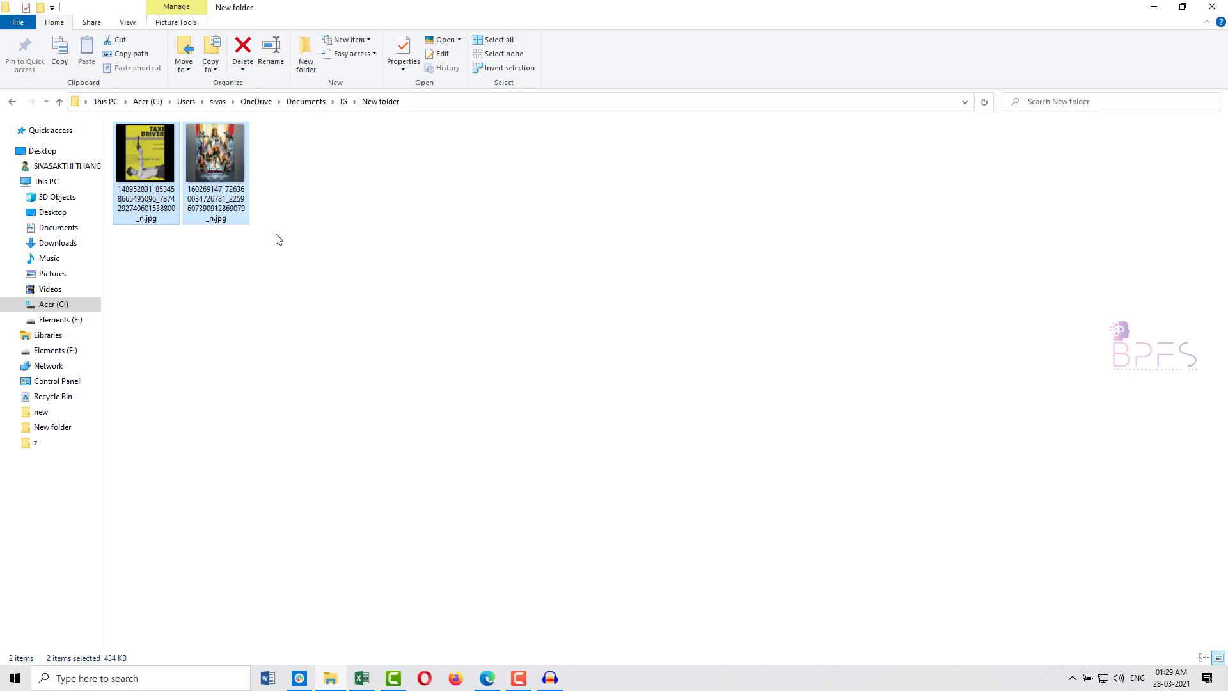
left_click(314, 226)
left_click(215, 160)
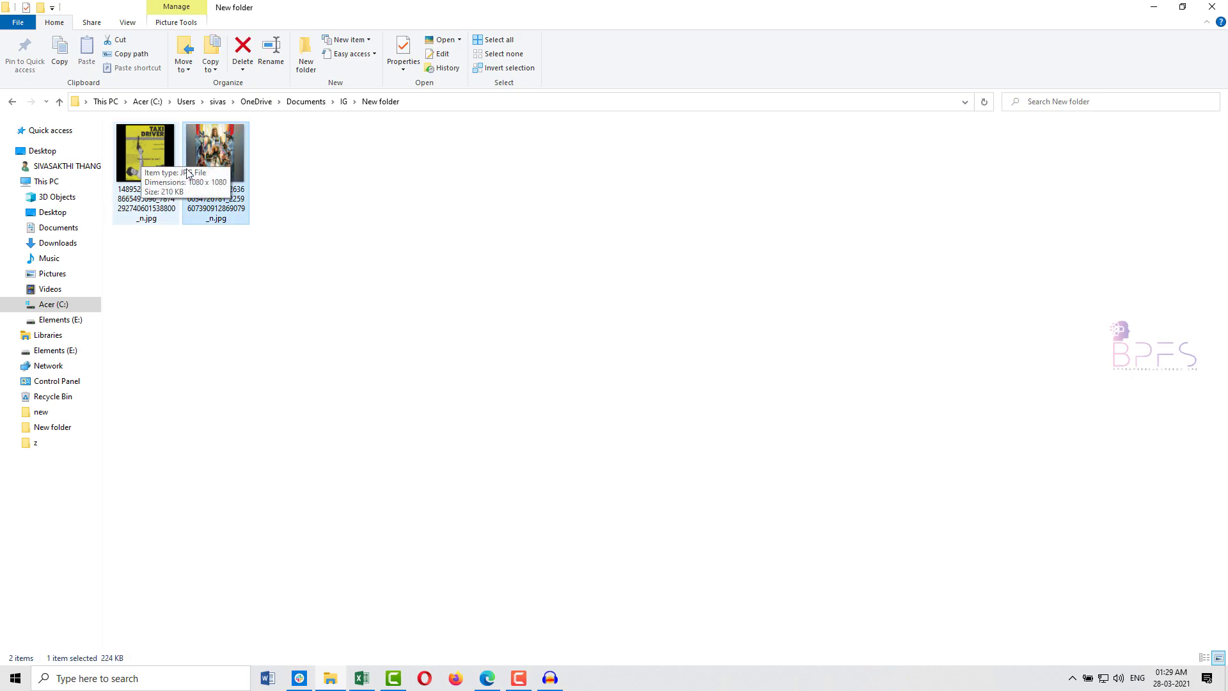
Open canva.com in a new browser tab and open the recent design Copy of Featured Artist (Portrait).
left_click(487, 678)
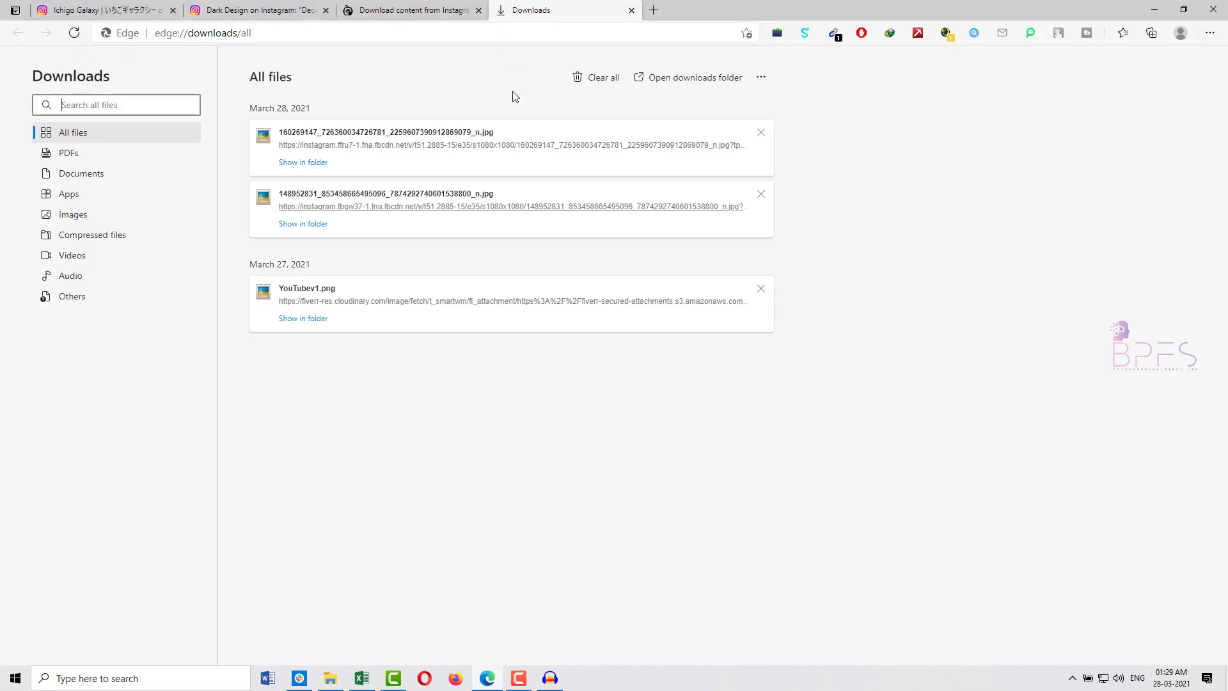
left_click(653, 9)
type("canva.com")
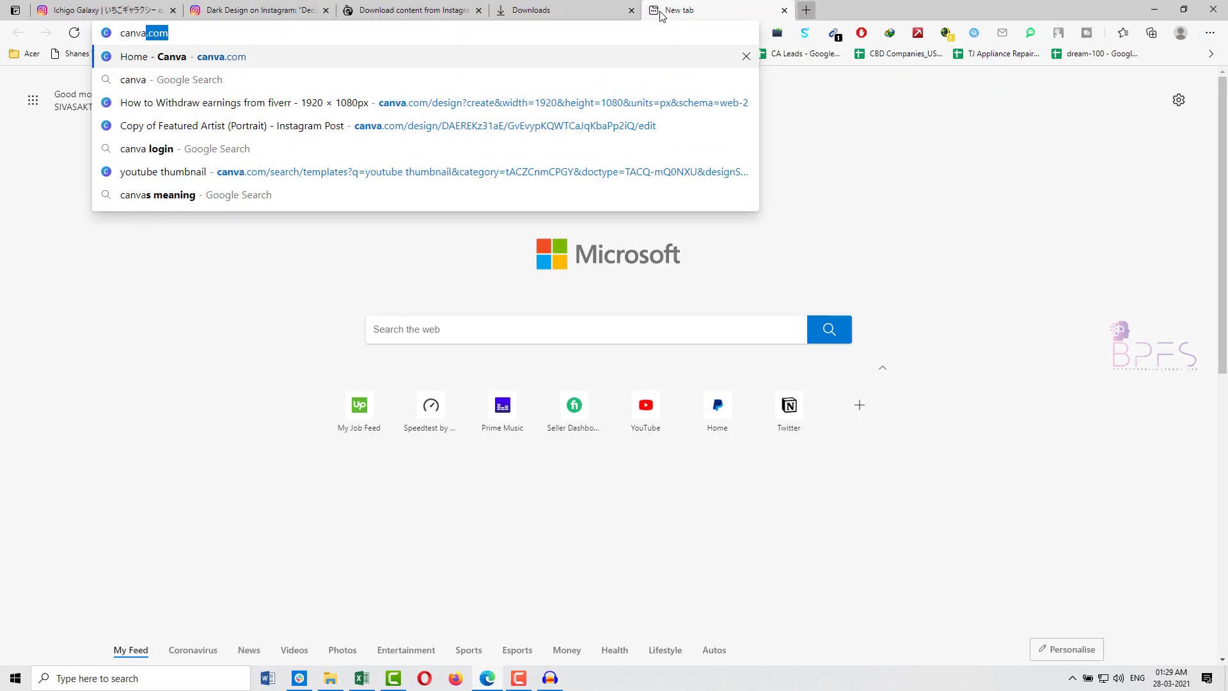
key("Return")
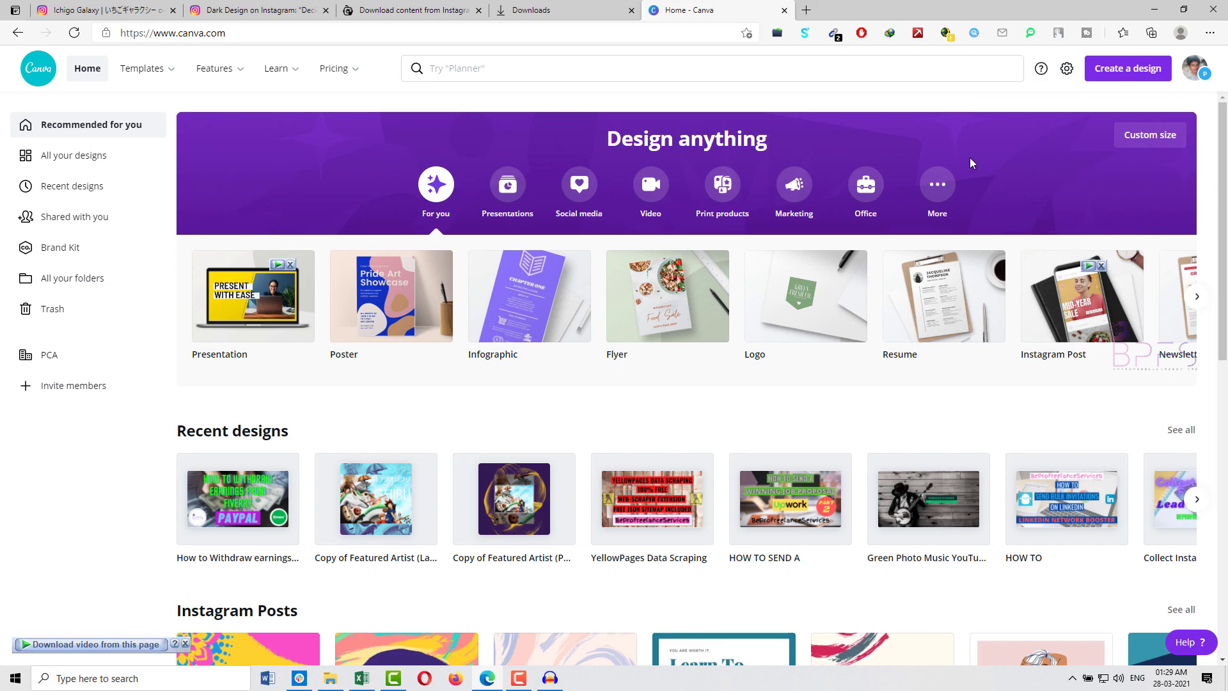
left_click(513, 499)
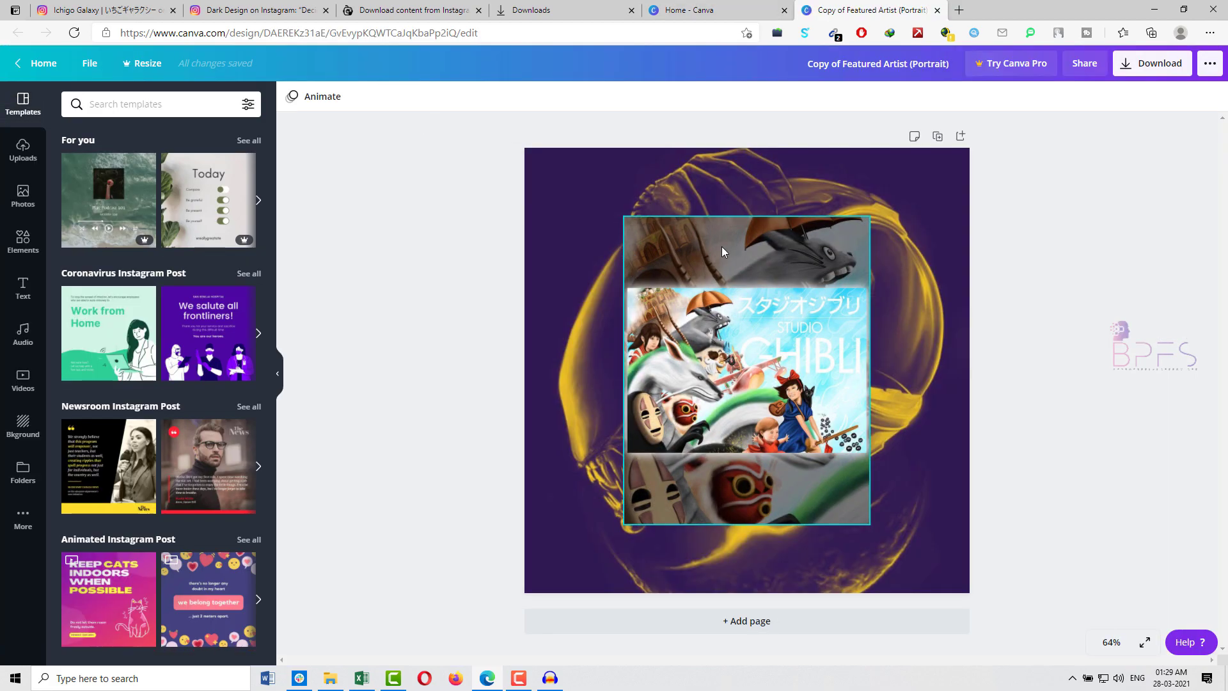
Replace the Studio Ghibli picture in the design with the downloaded Taxi Driver image, placed at the page centre.
key("Delete")
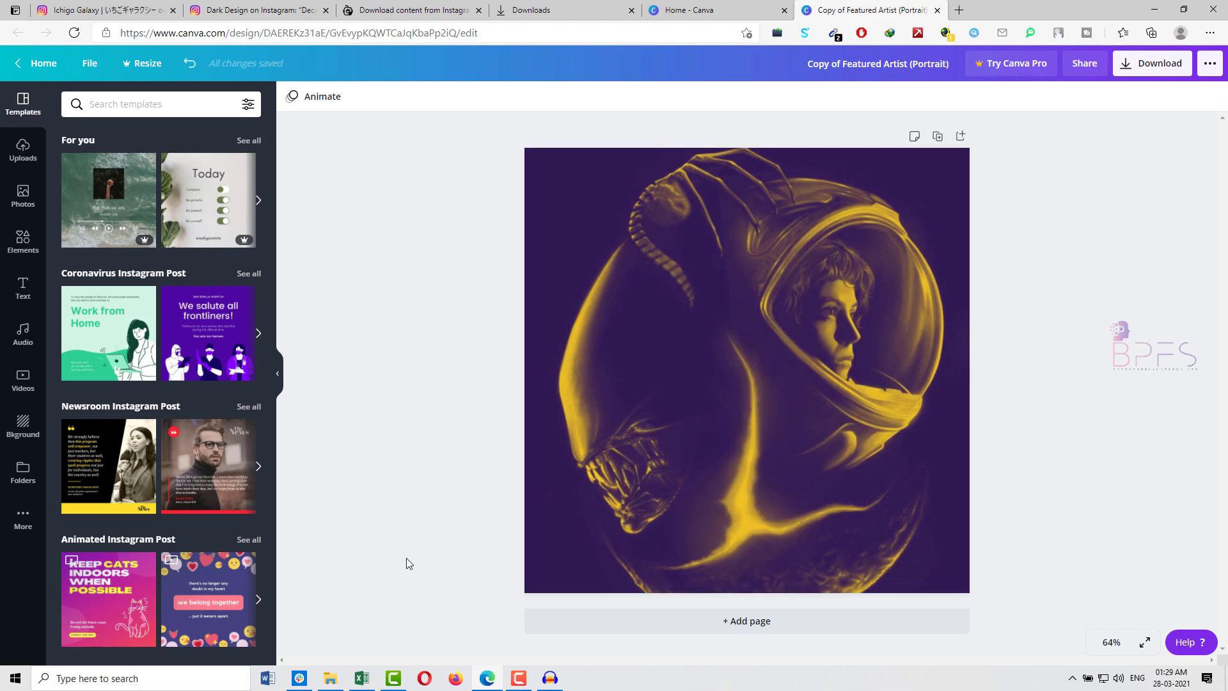
left_click(330, 678)
left_click_drag(146, 154, 748, 352)
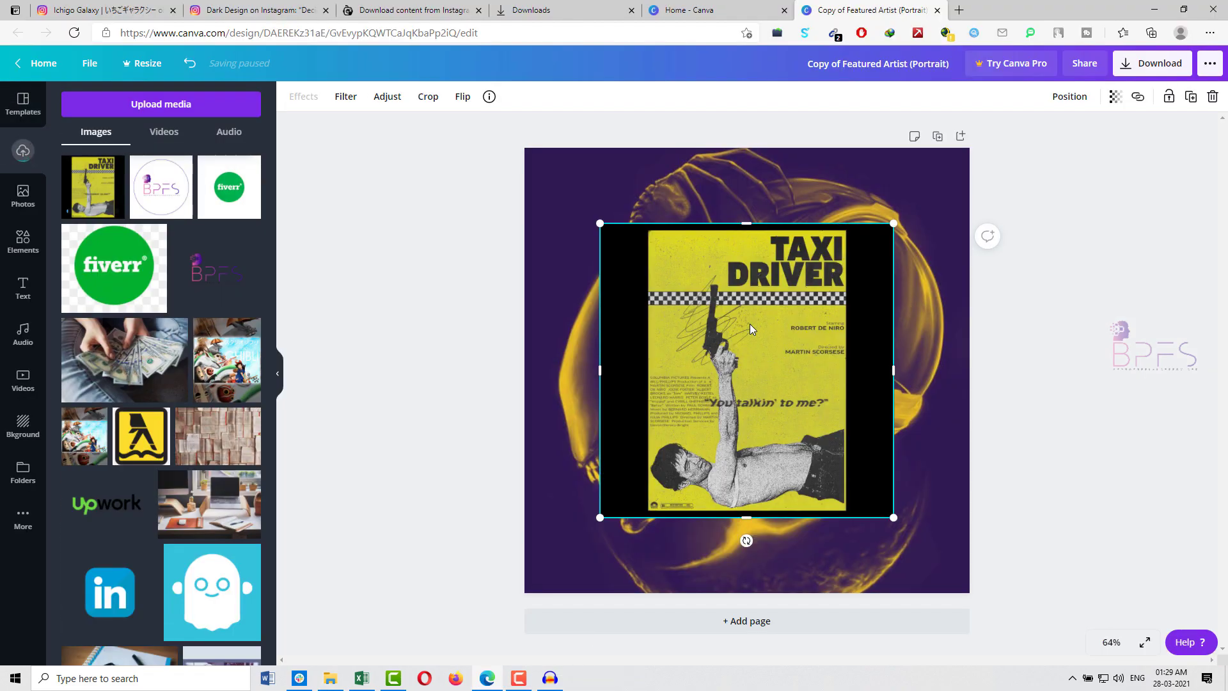
Crop the black borders off all four sides of the Taxi Driver image on the page.
left_click_drag(598, 371, 646, 374)
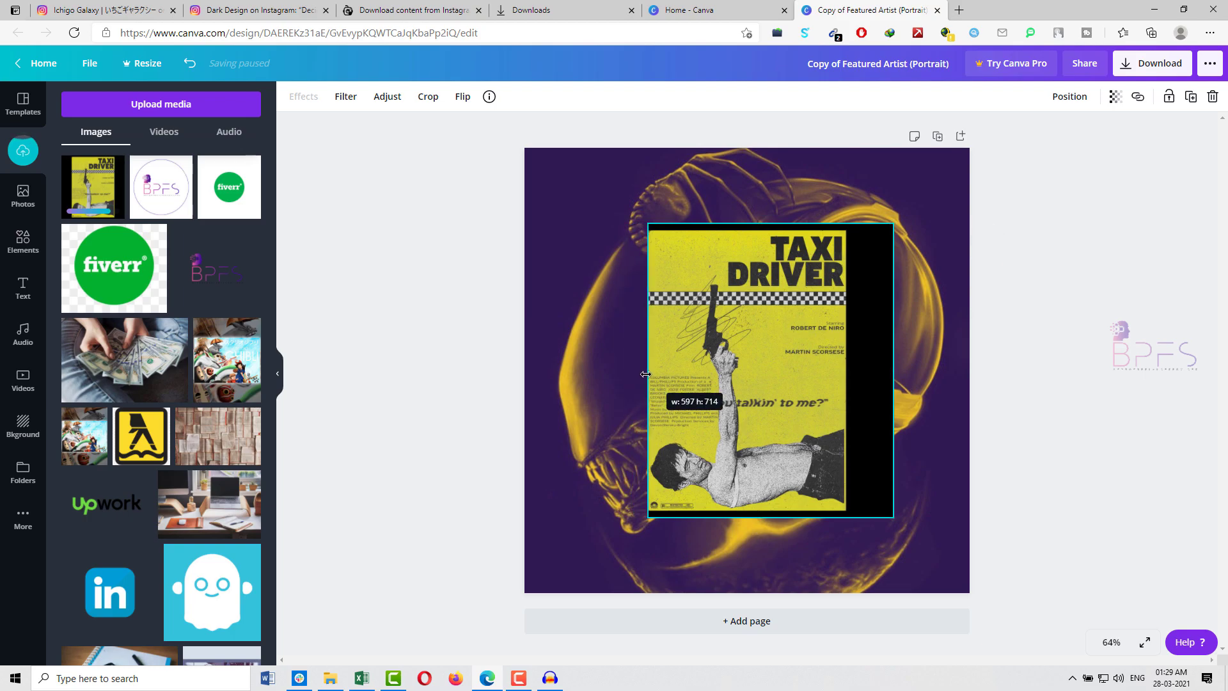
left_click_drag(892, 371, 845, 371)
left_click_drag(764, 222, 750, 232)
left_click_drag(761, 516, 759, 509)
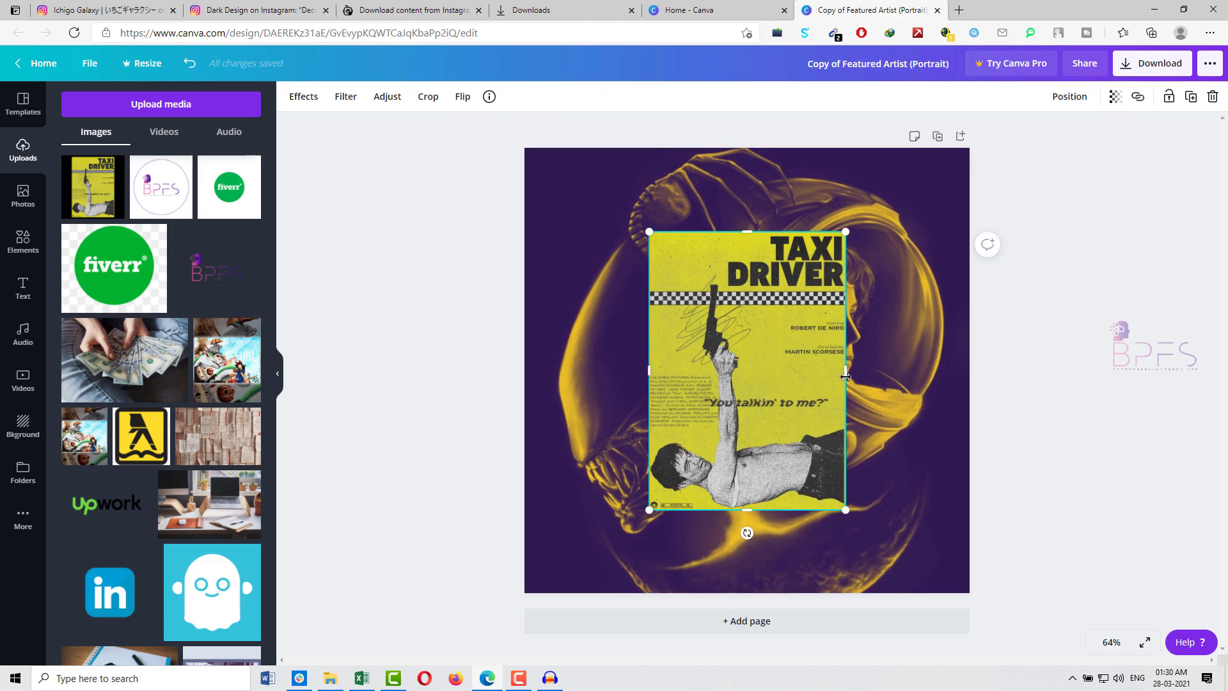
Enlarge the cropped Taxi Driver poster to the full page height, keeping it centred horizontally.
left_click_drag(845, 510, 902, 591)
left_click_drag(644, 223, 588, 148)
left_click_drag(746, 263, 746, 263)
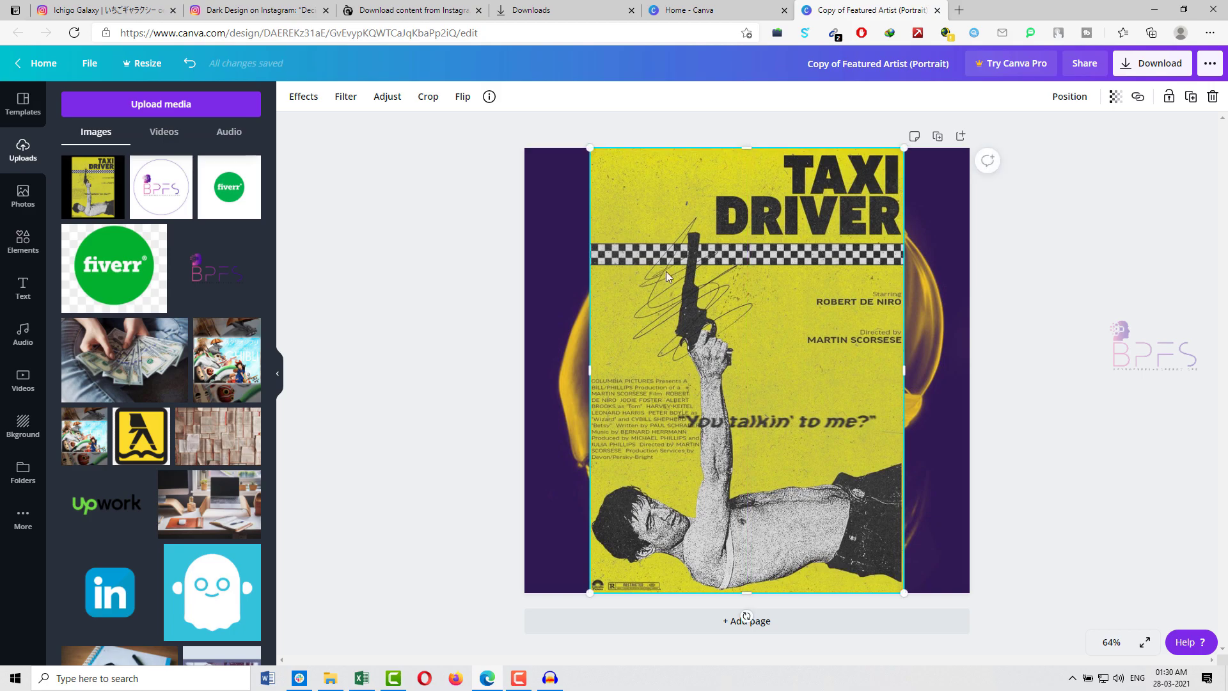
Replace the purple background picture of the page with the uploaded Taxi Driver image.
left_click_drag(93, 186, 541, 228)
double_click(556, 217)
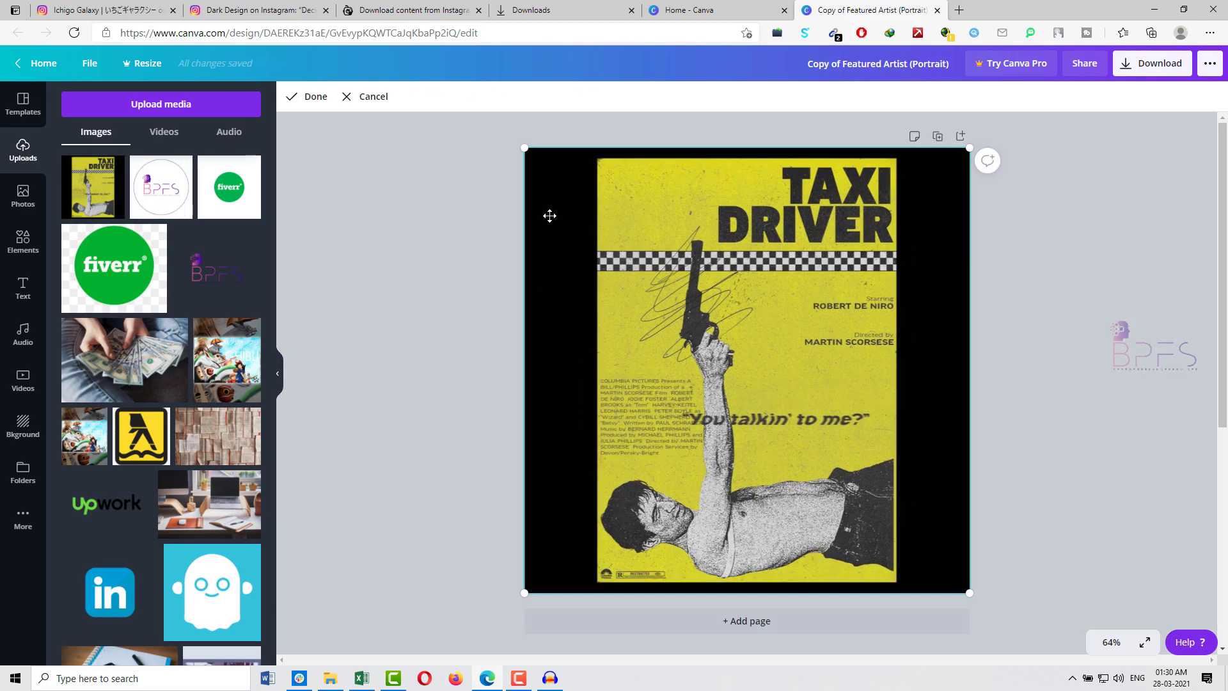
left_click(453, 193)
left_click_drag(92, 187, 540, 240)
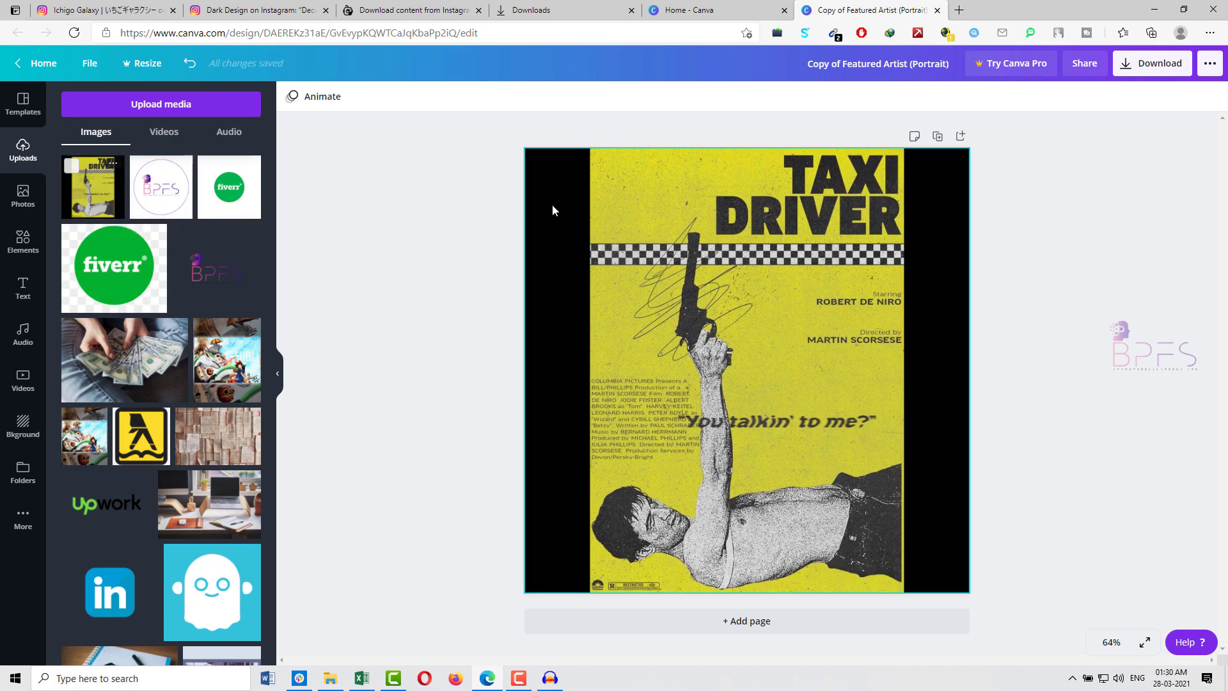
Enlarge and reposition the background Taxi Driver image inside its crop so its black side borders fall outside the page.
double_click(552, 204)
left_click_drag(520, 143, 414, 38)
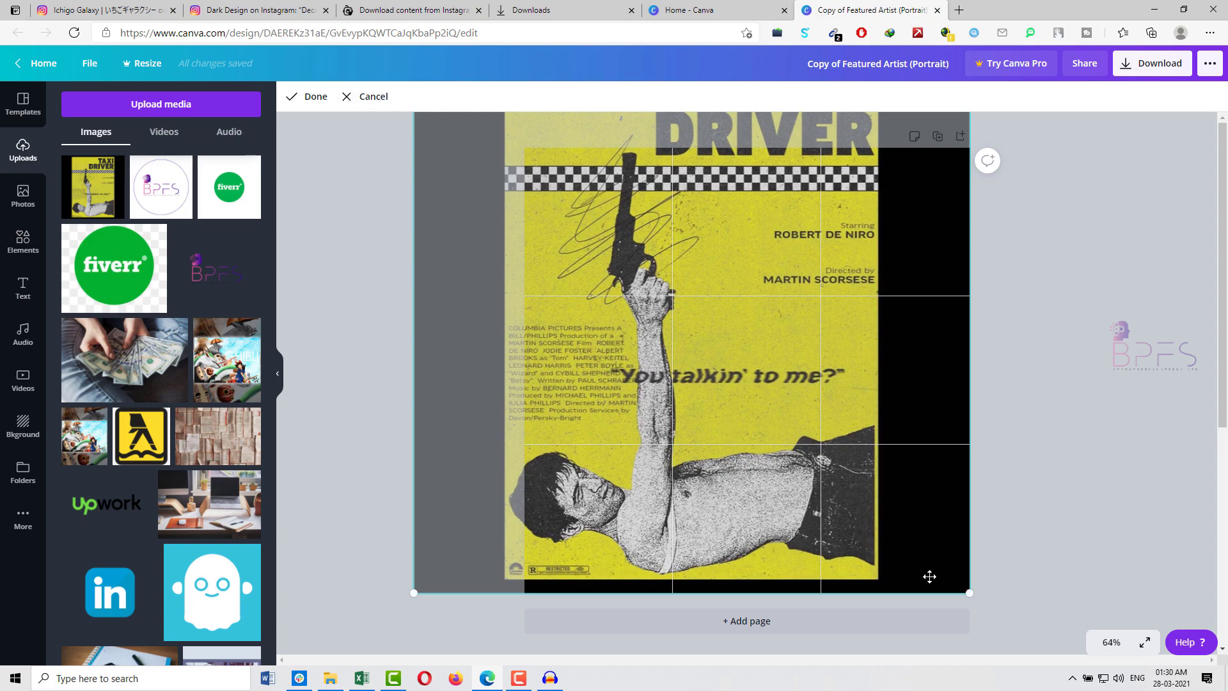
left_click_drag(977, 603, 1088, 678)
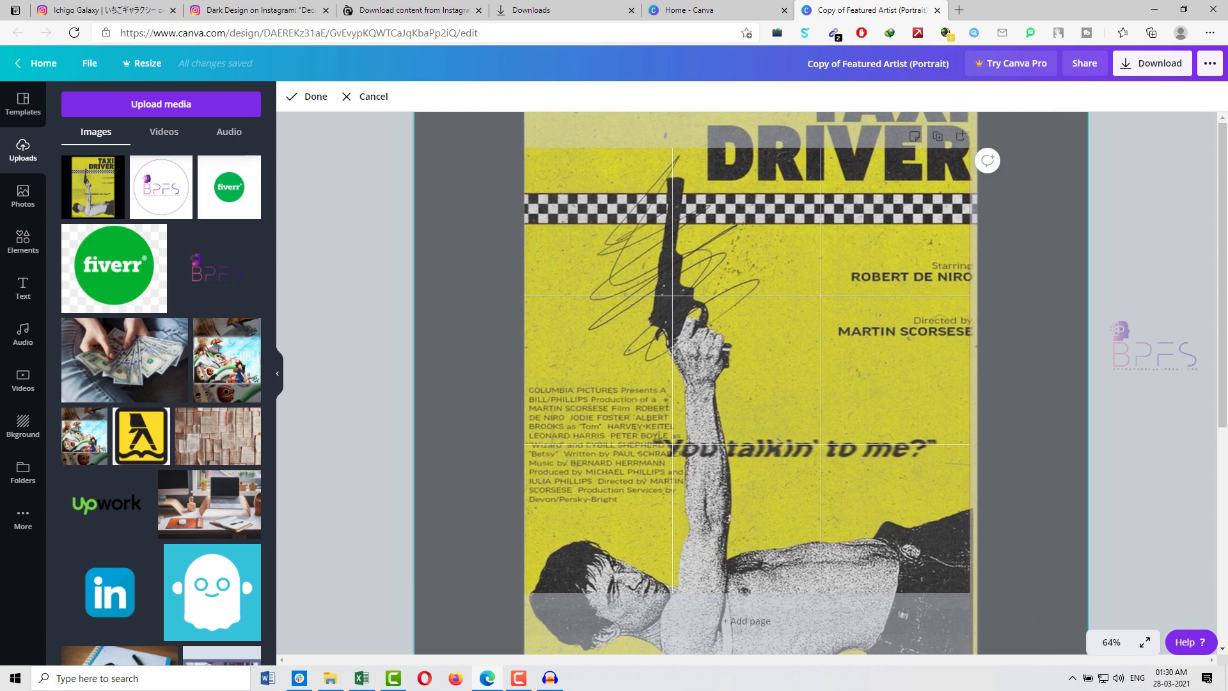
scroll(777, 412, "down", 1)
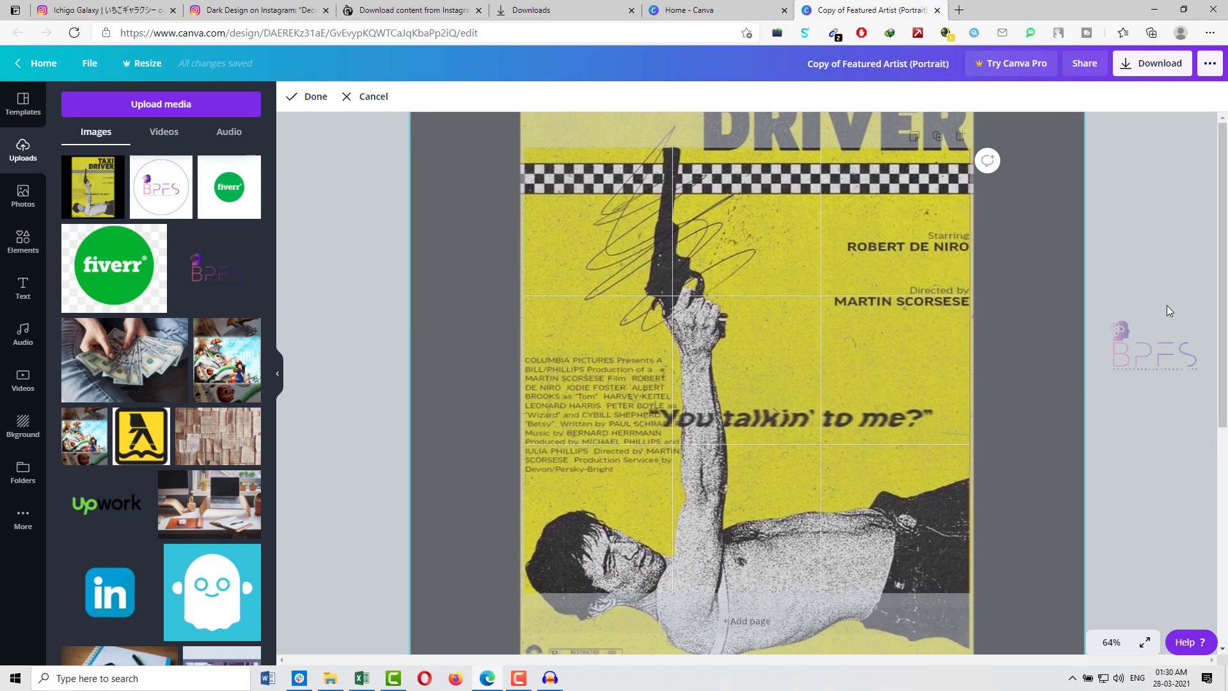
left_click(1167, 305)
left_click(566, 298)
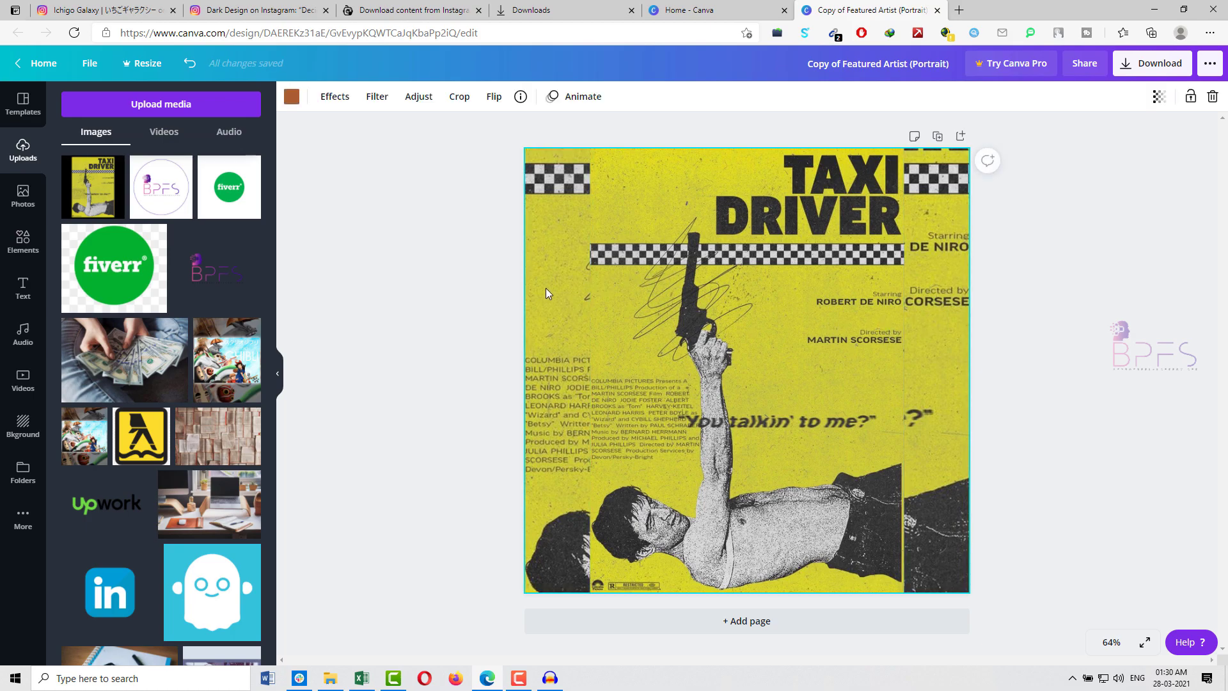
Apply the Mustard Duotone effect to the background Taxi Driver image.
left_click(439, 244)
left_click(573, 243)
left_click(334, 97)
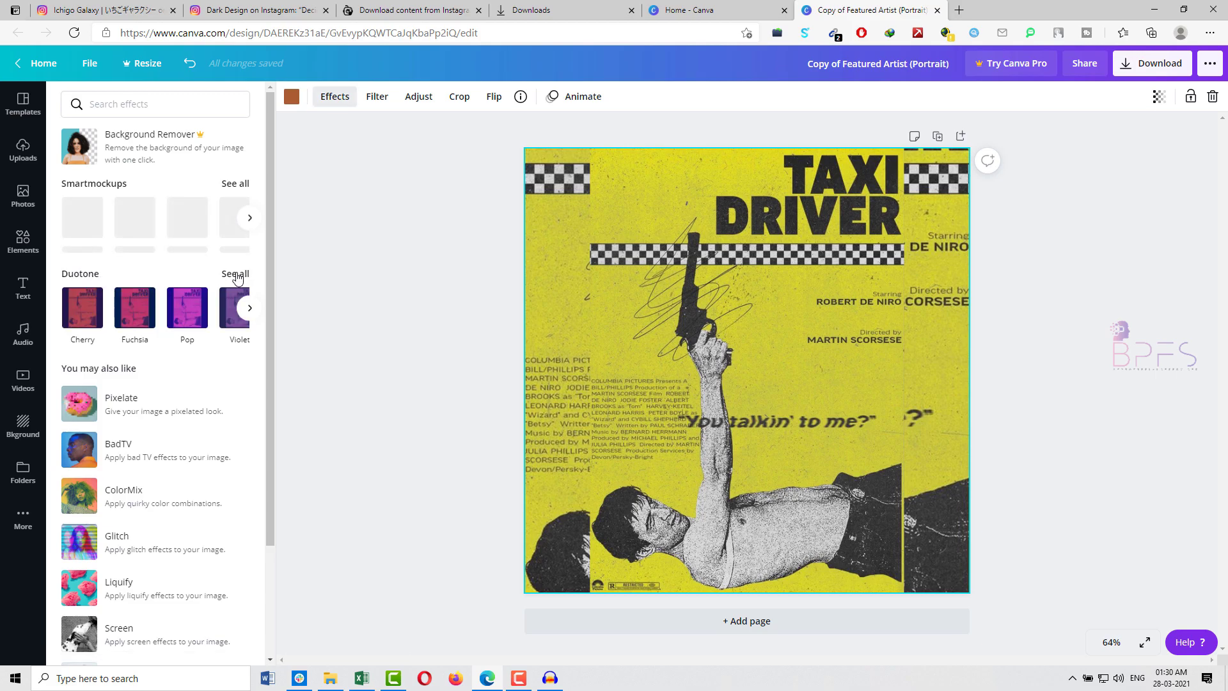
left_click(234, 275)
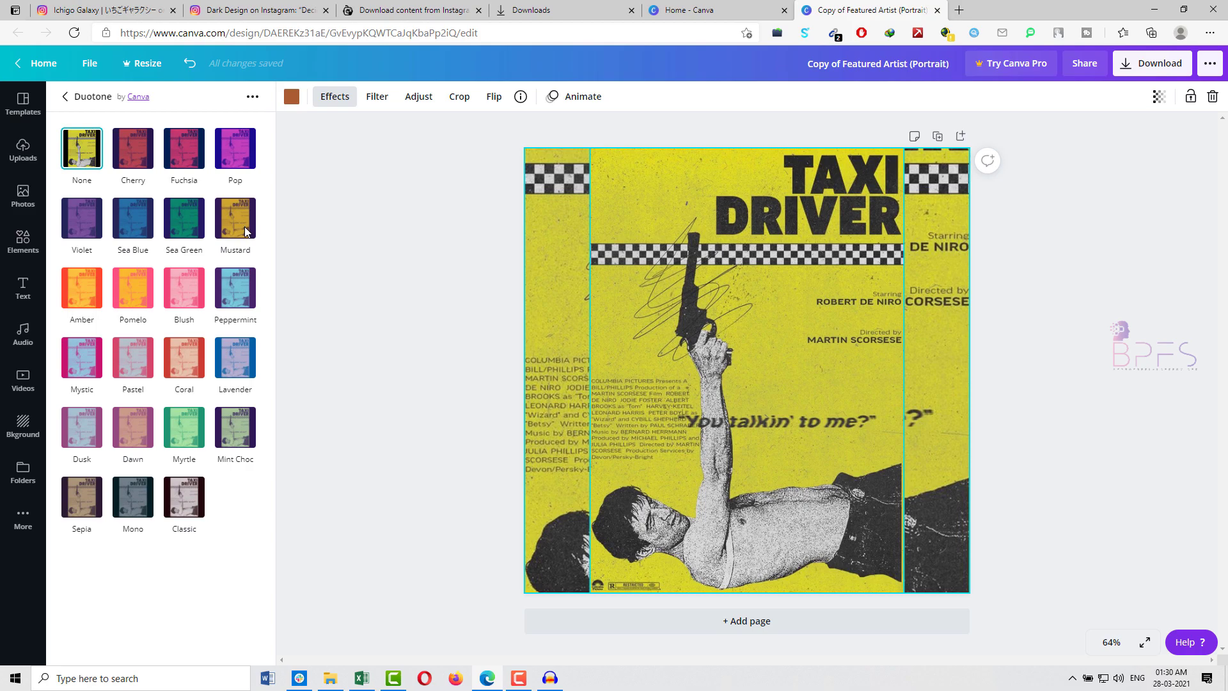
left_click(231, 258)
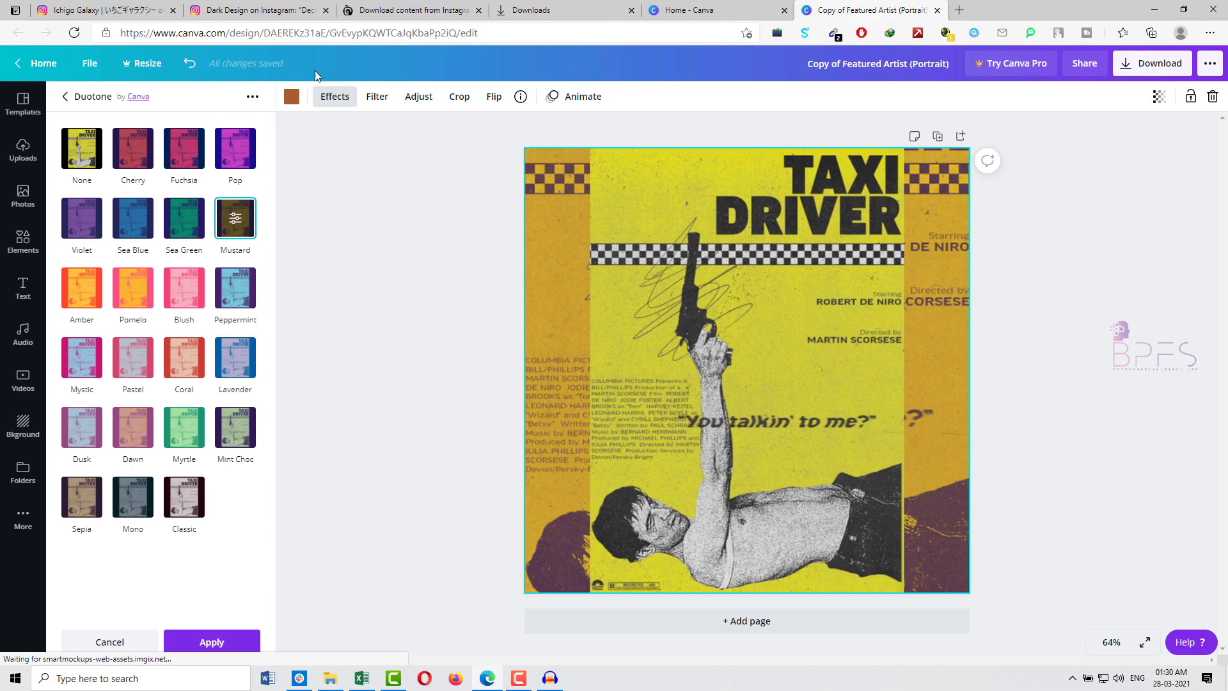
left_click(246, 66)
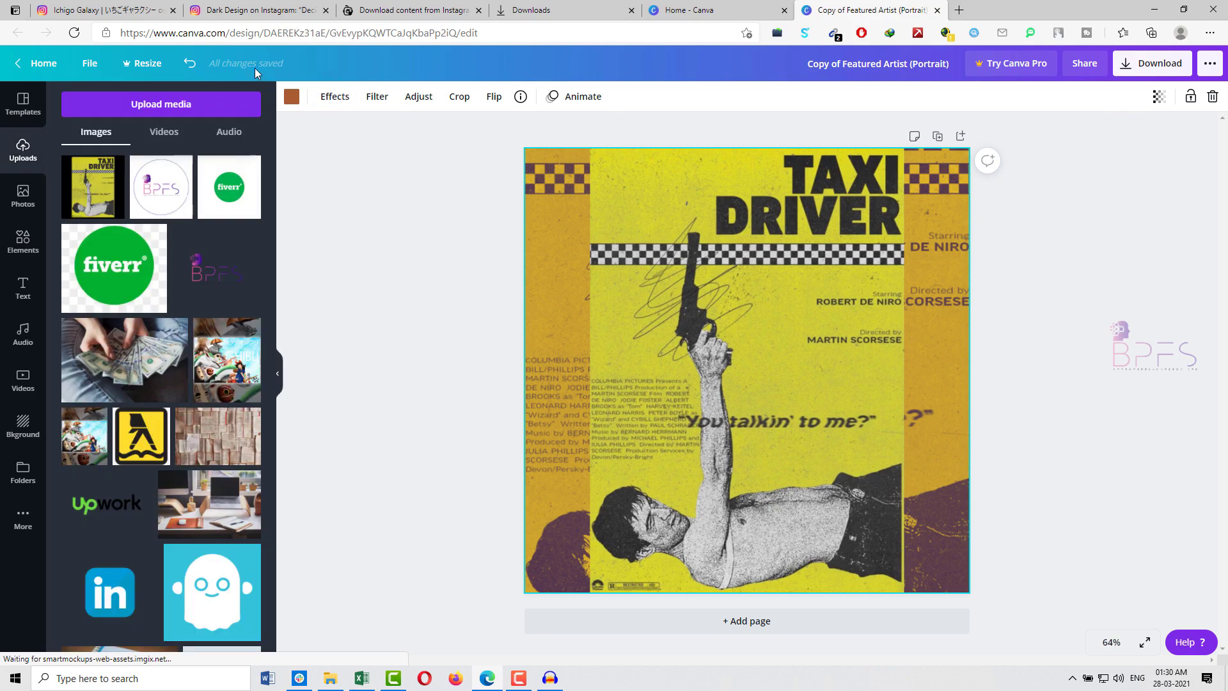
Download the Taxi Driver design as a PNG, view the exported file and close the viewer.
left_click(1174, 67)
left_click(1110, 279)
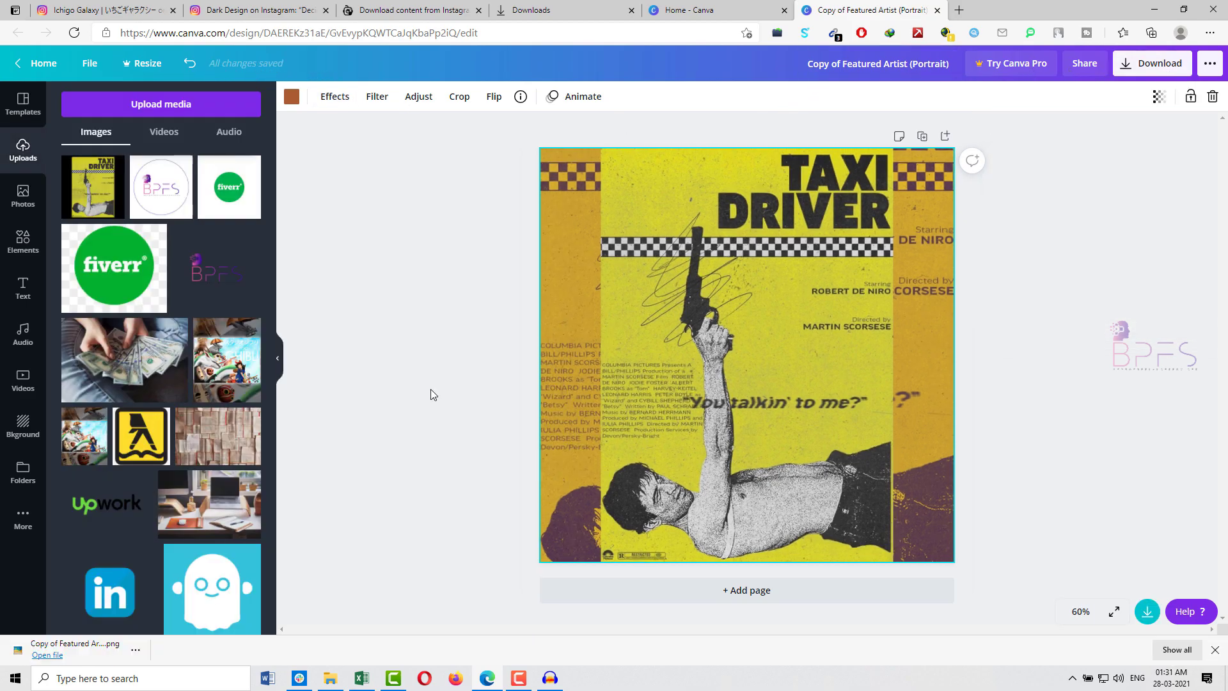
left_click(97, 649)
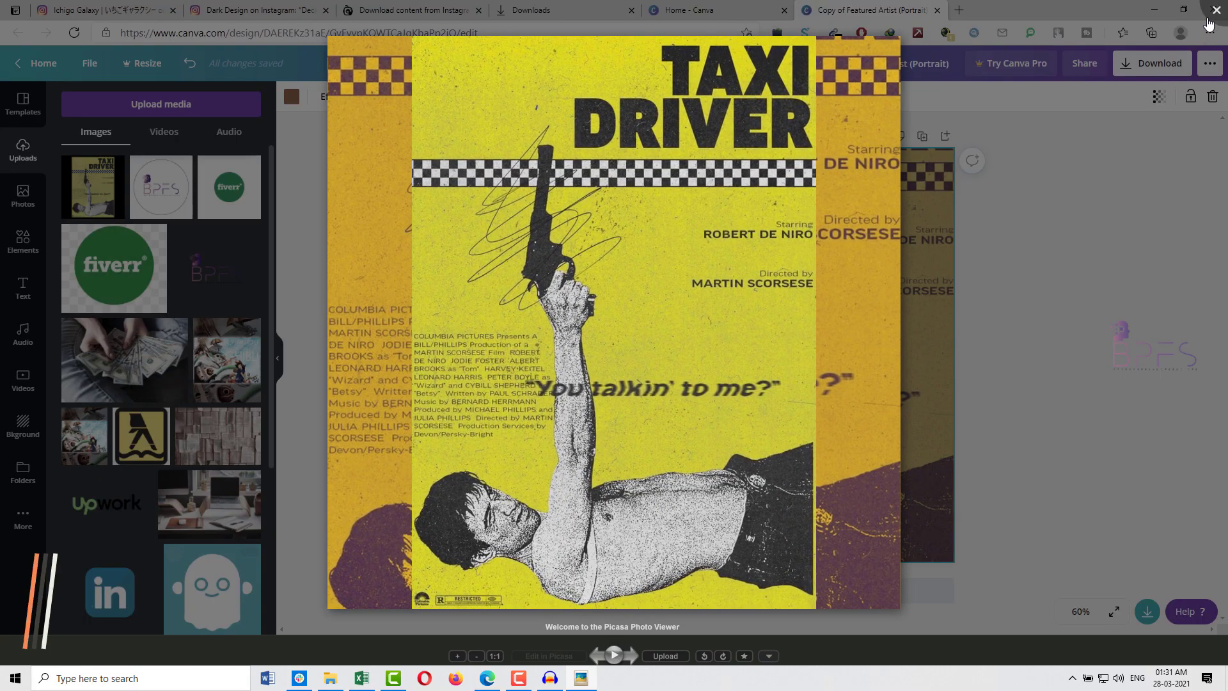
left_click(1208, 19)
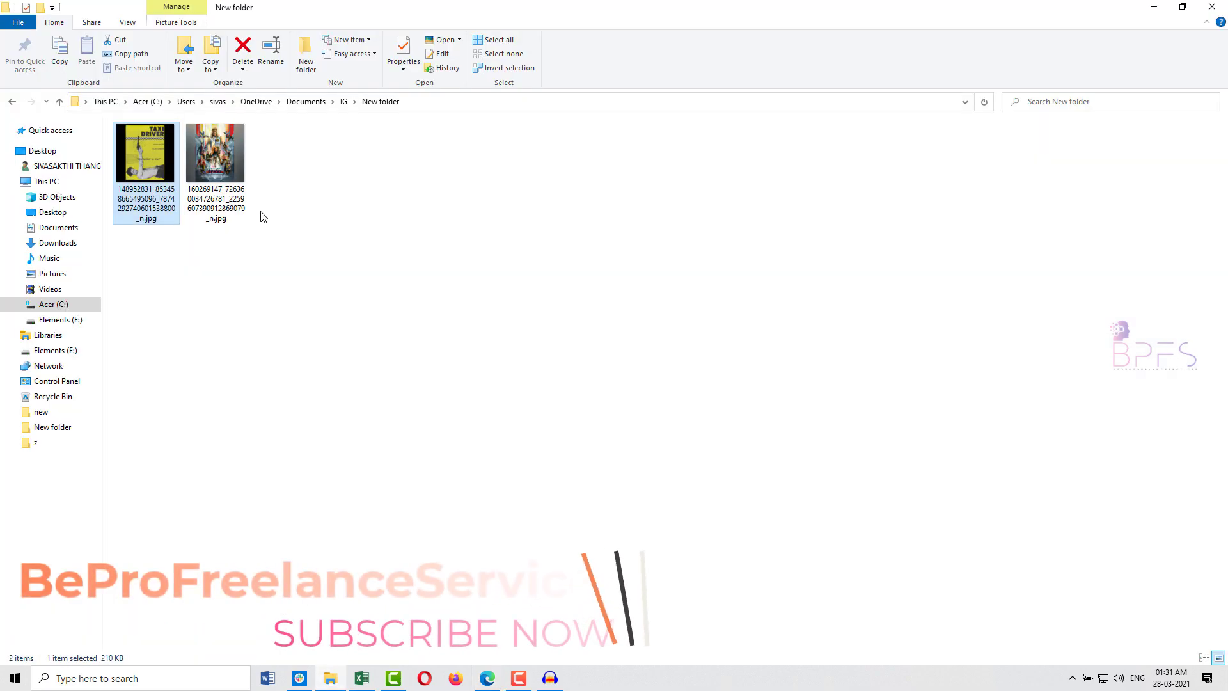
Upload the Thor: Love and Thunder poster from the New folder and use it as both the centre picture and the background.
left_click_drag(217, 192, 504, 668)
left_click_drag(788, 198, 827, 362)
double_click(827, 362)
Apply a blue-toned Duotone effect to the background Thor image and download the design as a PNG.
left_click(316, 96)
left_click(335, 95)
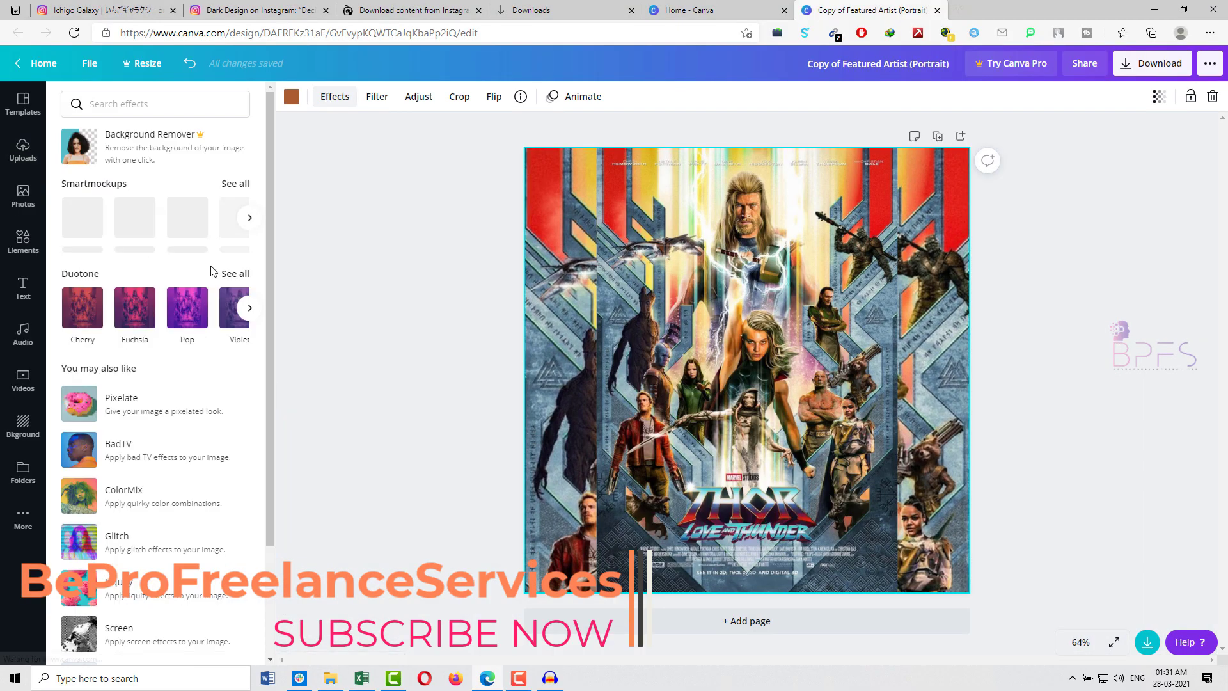
left_click(377, 96)
left_click(110, 642)
Delete the two original poster JPG files from the New folder, keeping only the exported PNG designs.
mouse_move(344, 685)
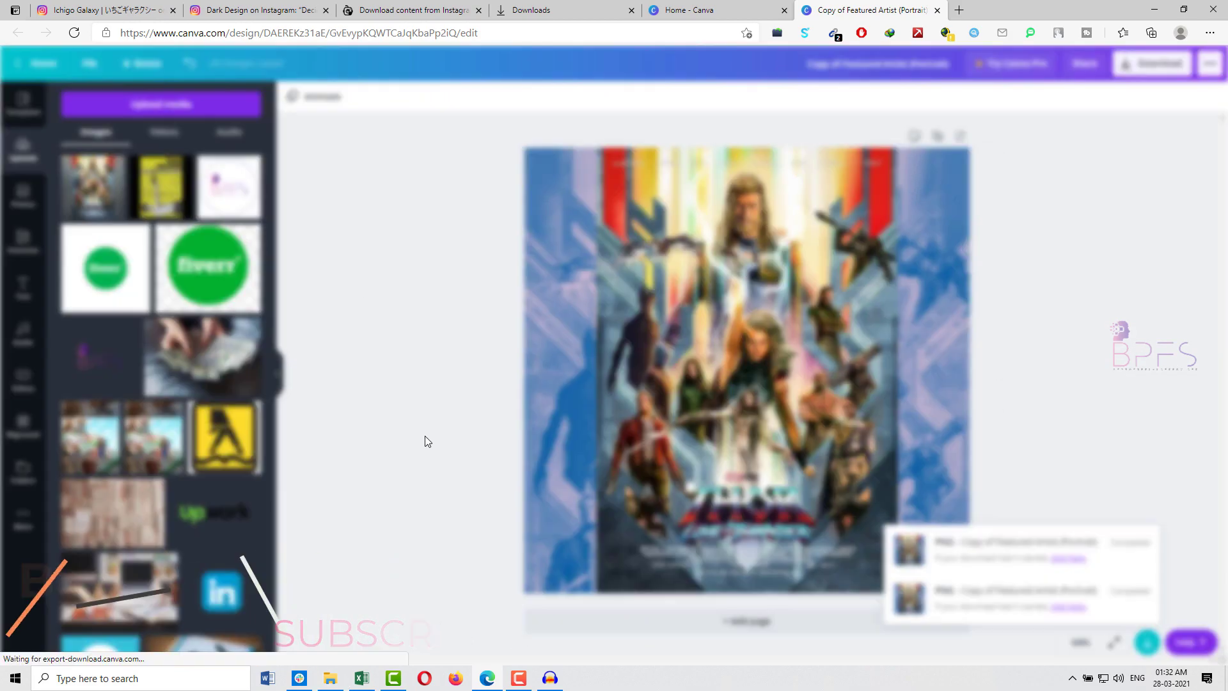
left_click(343, 653)
left_click_drag(406, 219, 253, 125)
left_click_drag(231, 267, 158, 204)
key("Delete")
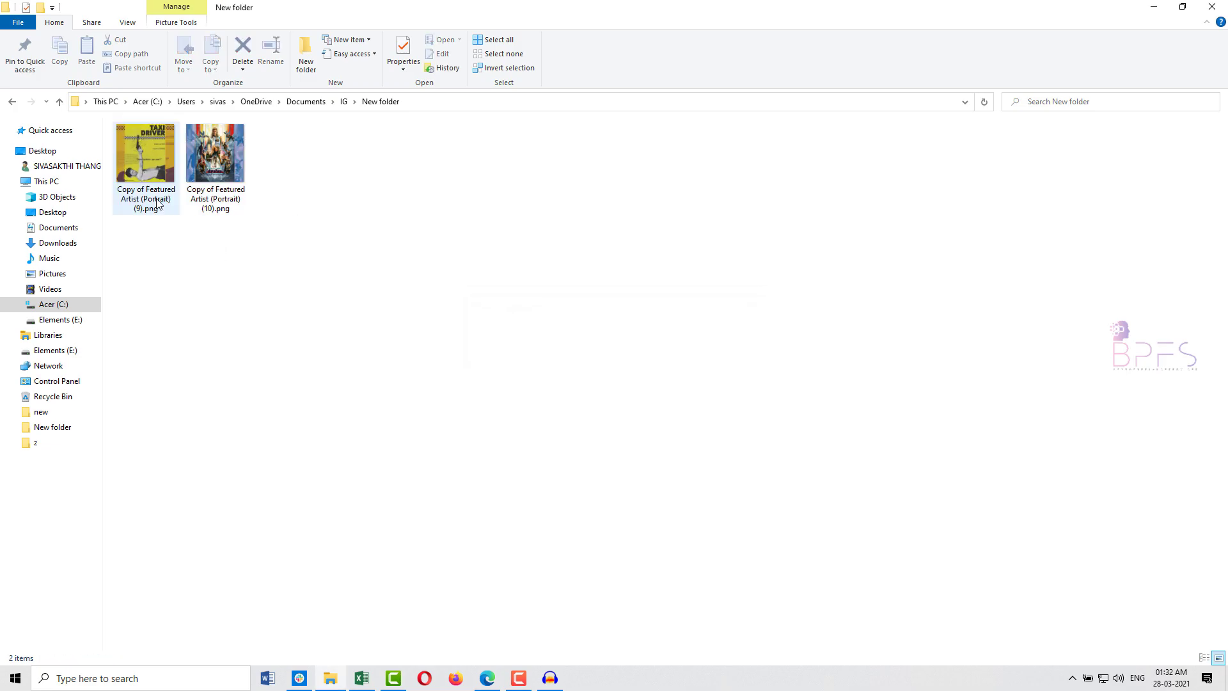
Open the Featured Artist posts page in a new browser tab, open the Buffer spreadsheet from it and close the Notion page.
left_click(497, 673)
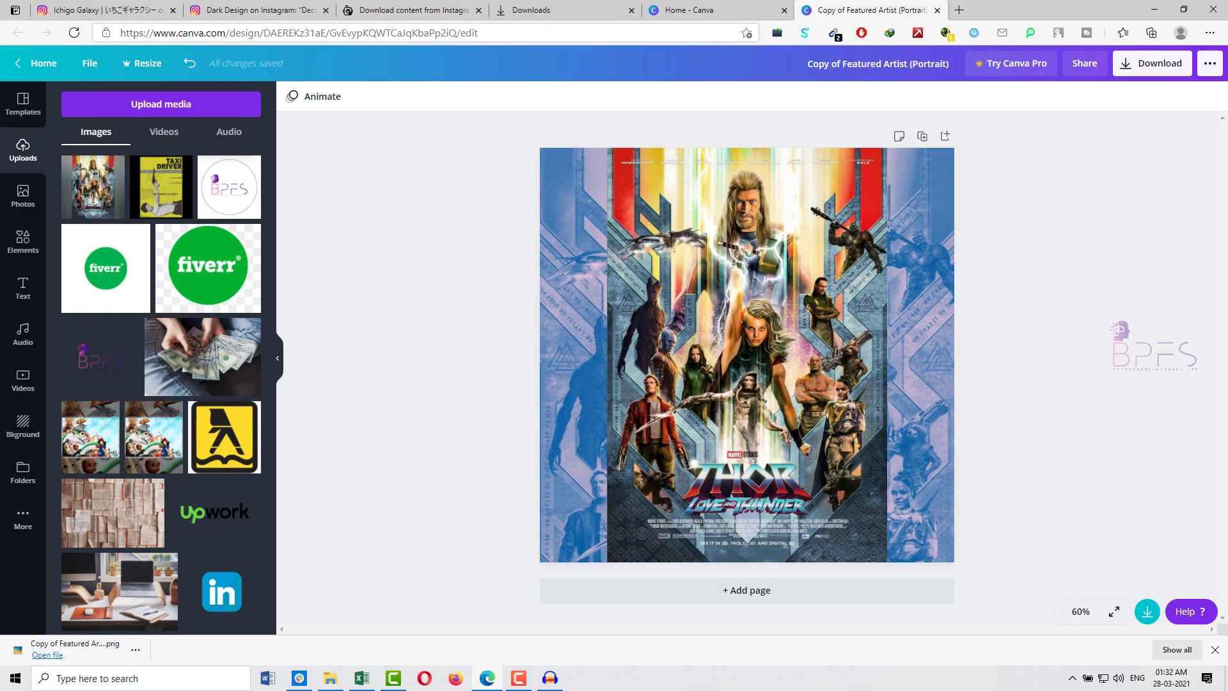
key("ctrl+t")
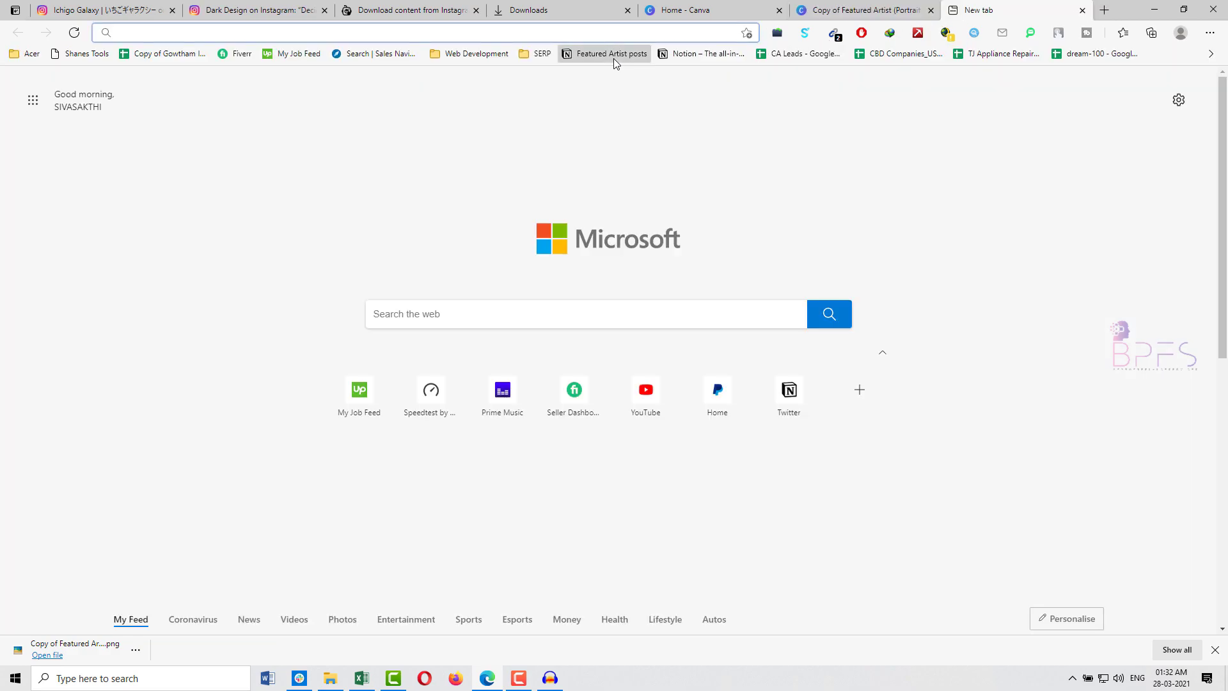
left_click(613, 57)
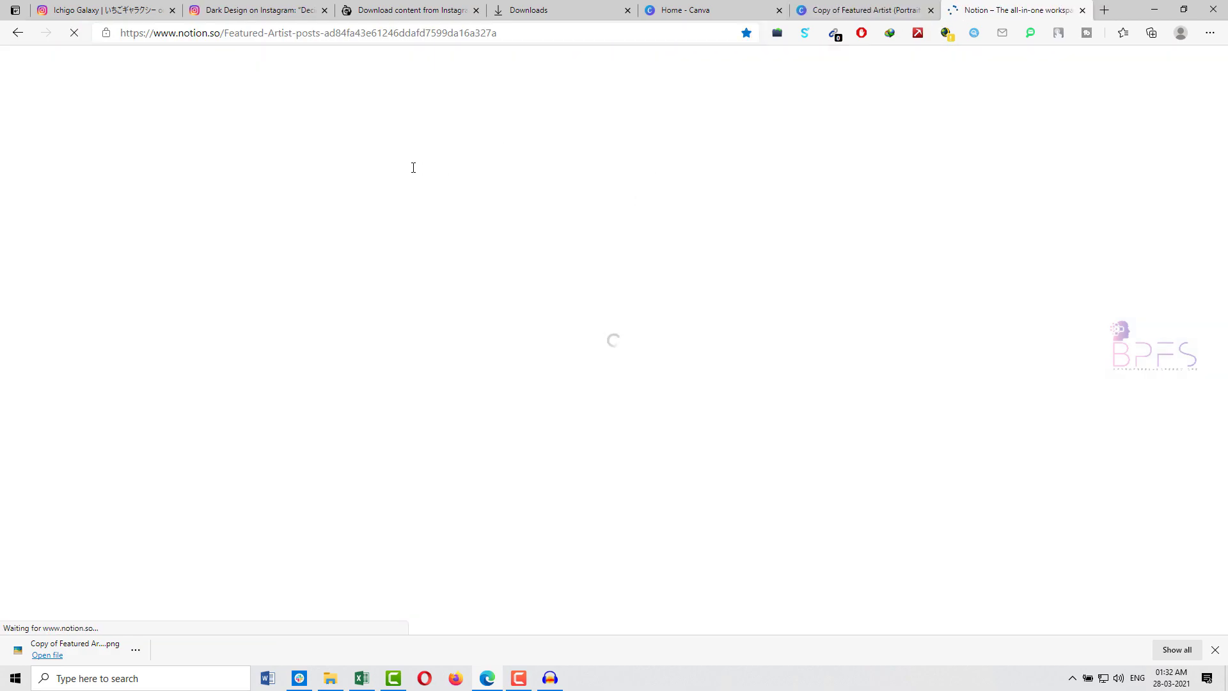
left_click(456, 265)
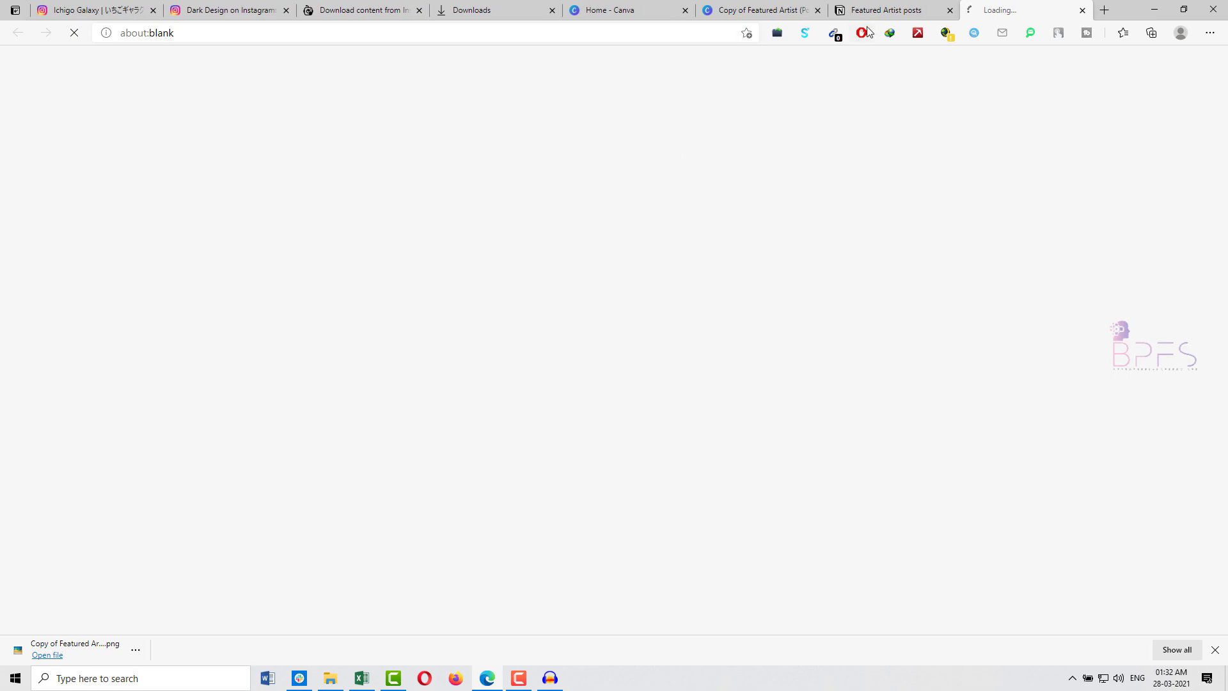
left_click(949, 11)
left_click(715, 13)
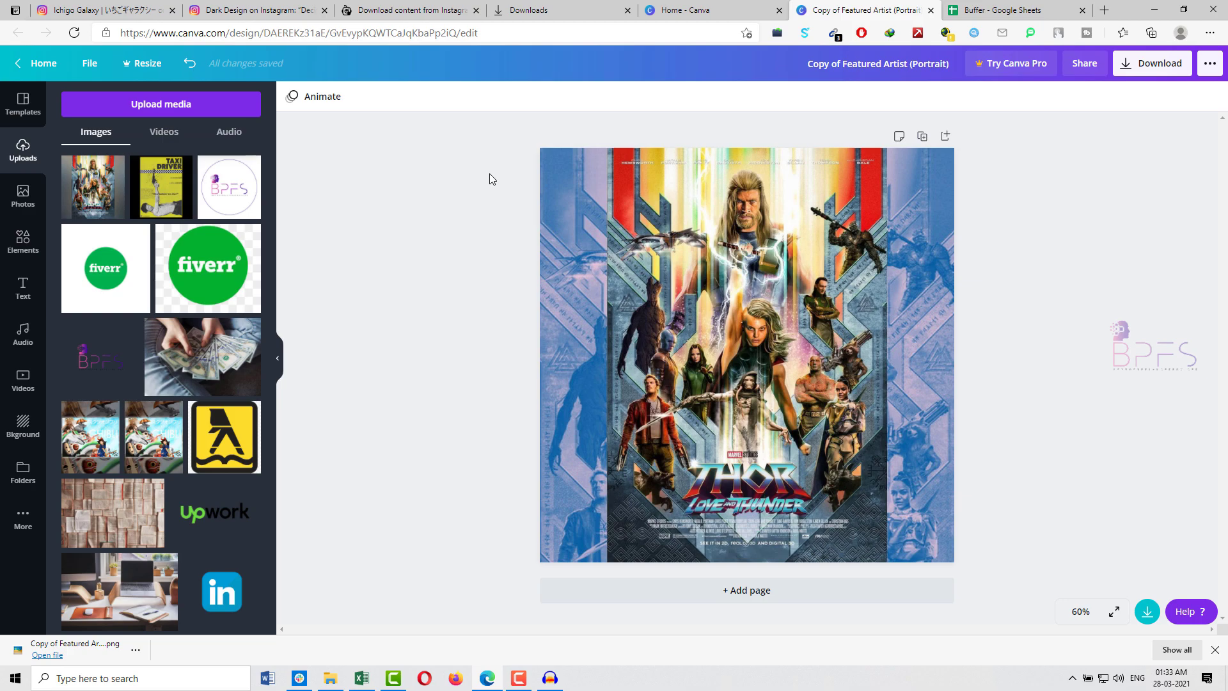
Examine the Instagram and Twitter post captions on the Products sheet of the Buffer spreadsheet, and open the IMDB sheet.
left_click(1004, 12)
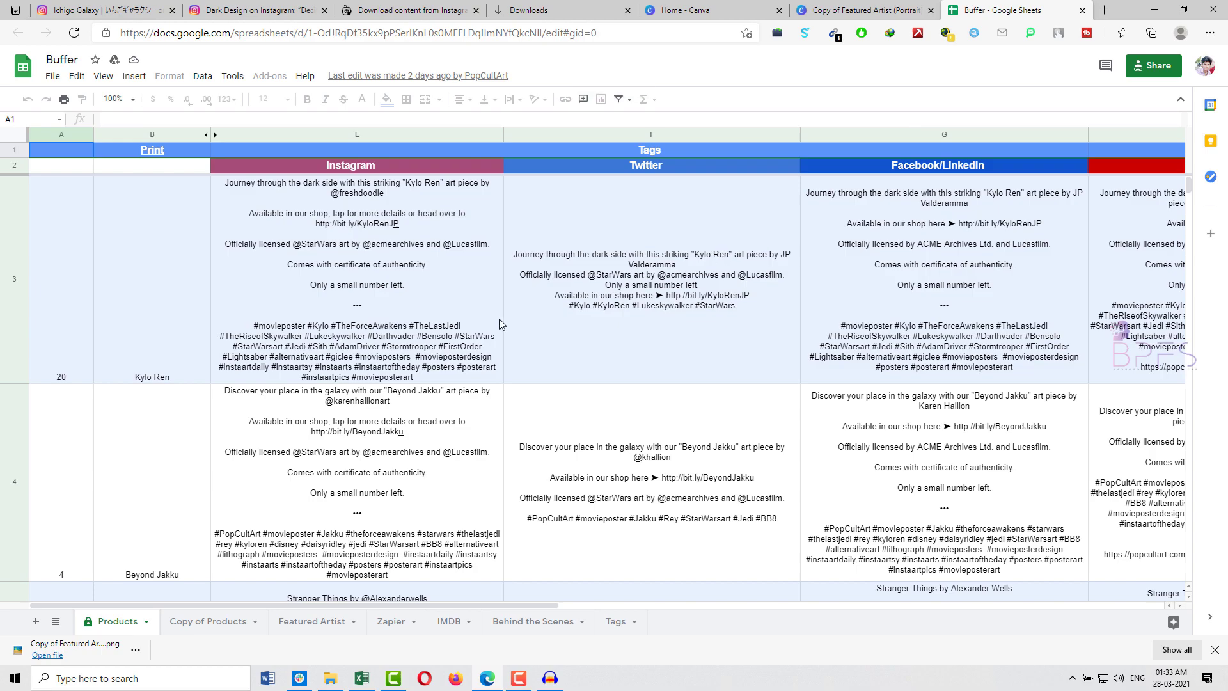
left_click(459, 321)
scroll(467, 322, "down", 5)
left_click(475, 323)
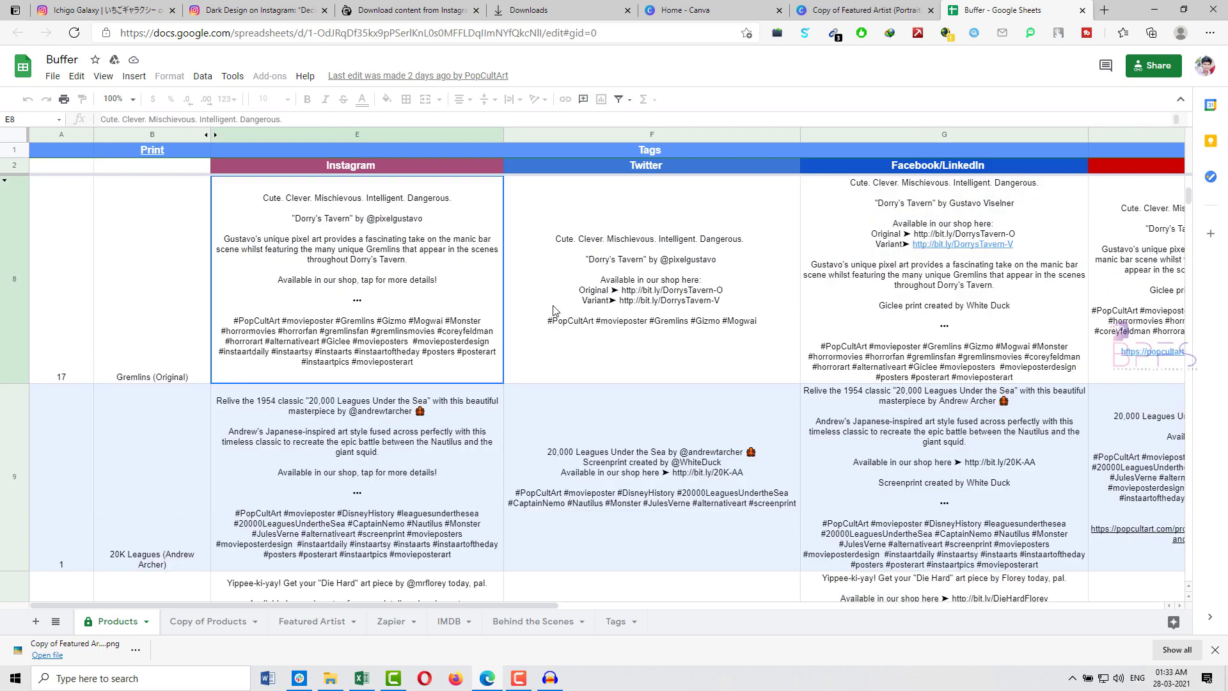
scroll(554, 311, "down", 2)
left_click(555, 312)
left_click(843, 8)
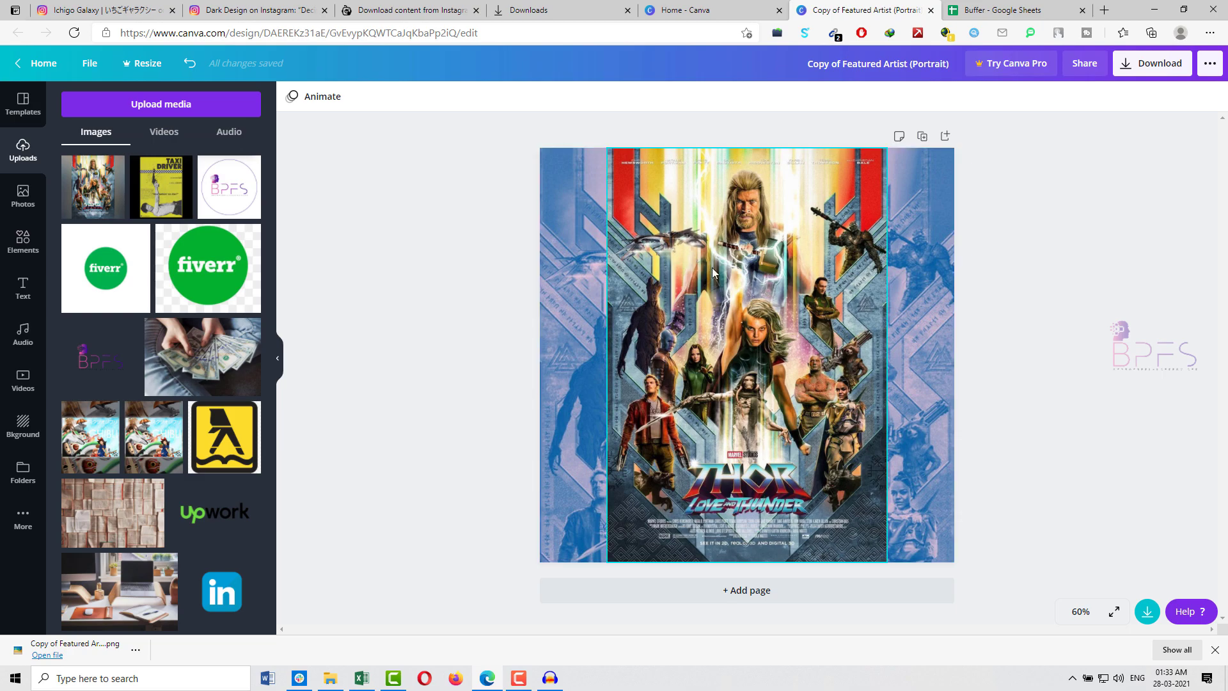
left_click(1011, 9)
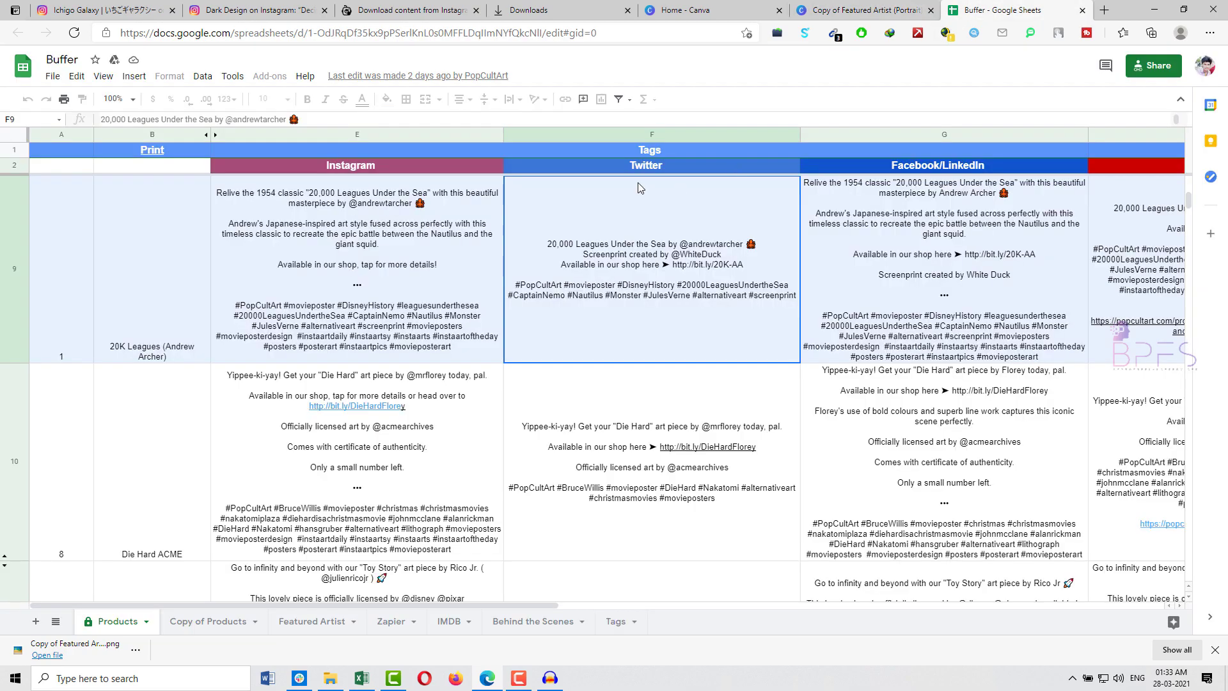
left_click(449, 622)
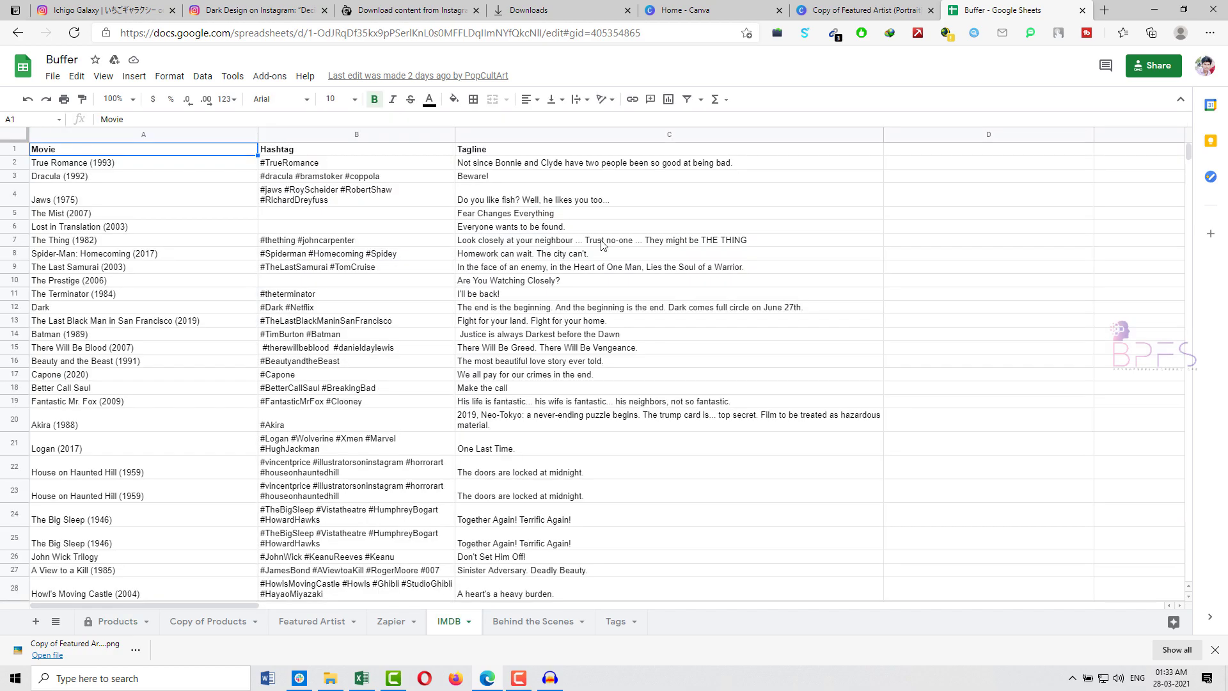
Examine the exported Taxi Driver and Thor designs in the New folder.
left_click(330, 678)
left_click(155, 183)
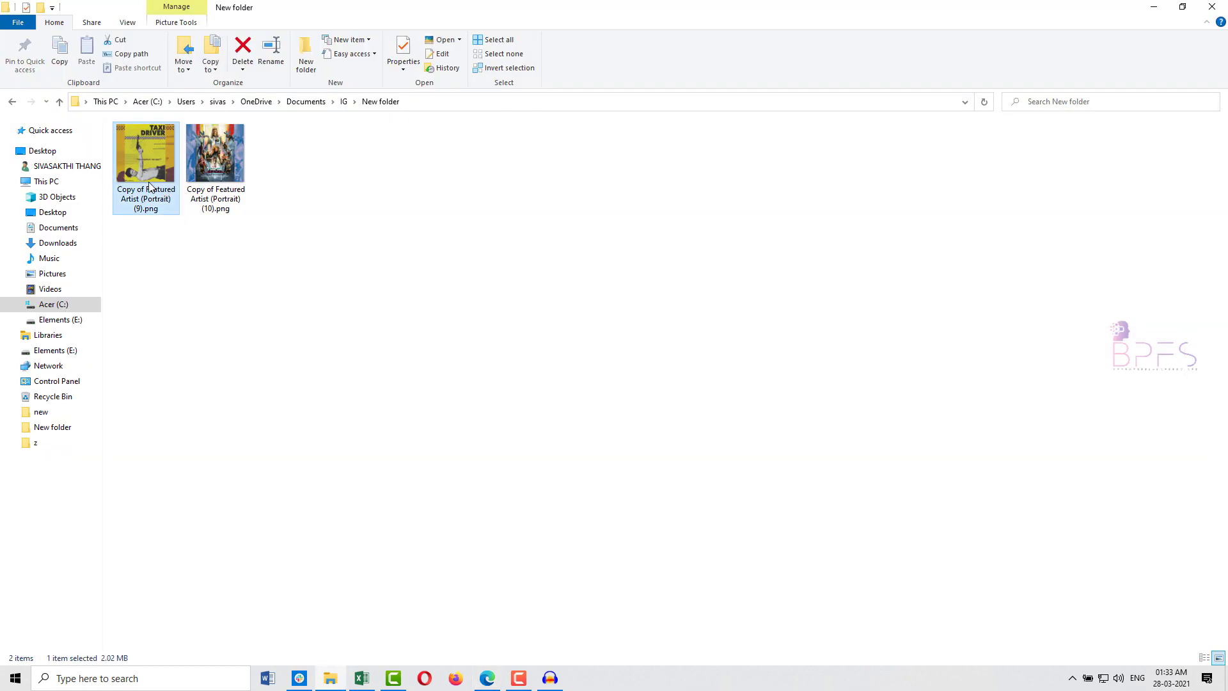
double_click(235, 174)
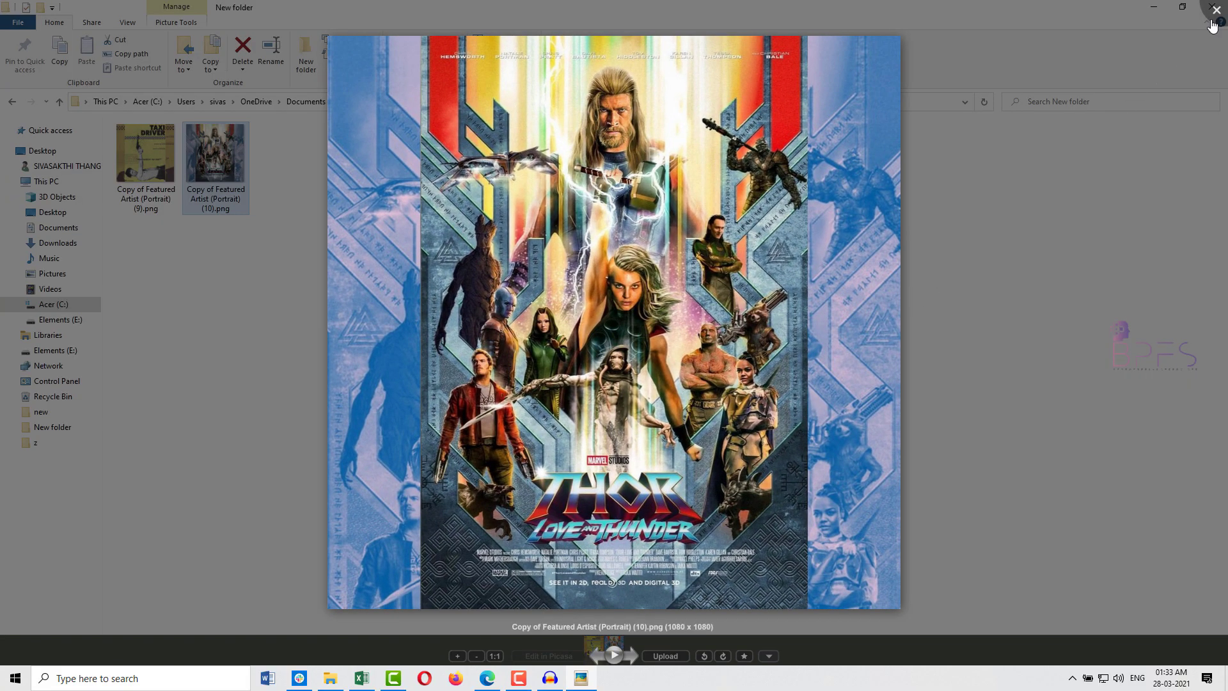
left_click(1215, 10)
Search the IMDB sheet of the Buffer spreadsheet for "taxi".
left_click(487, 678)
left_click(484, 467)
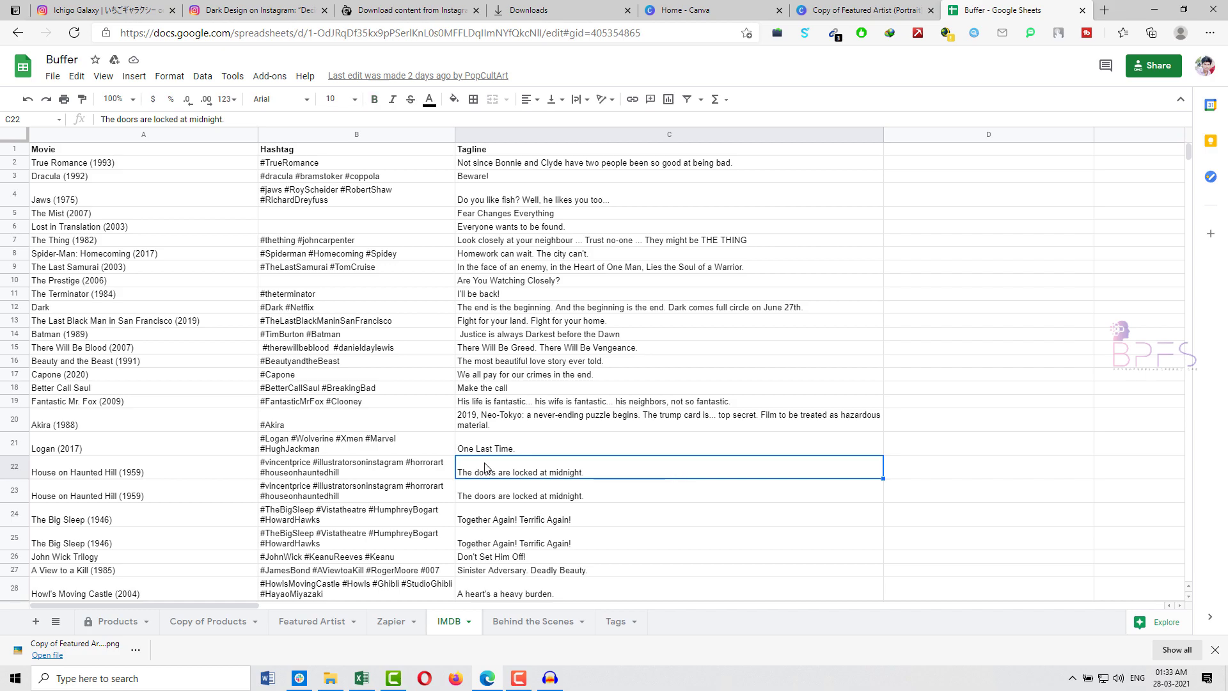
key("ctrl+f")
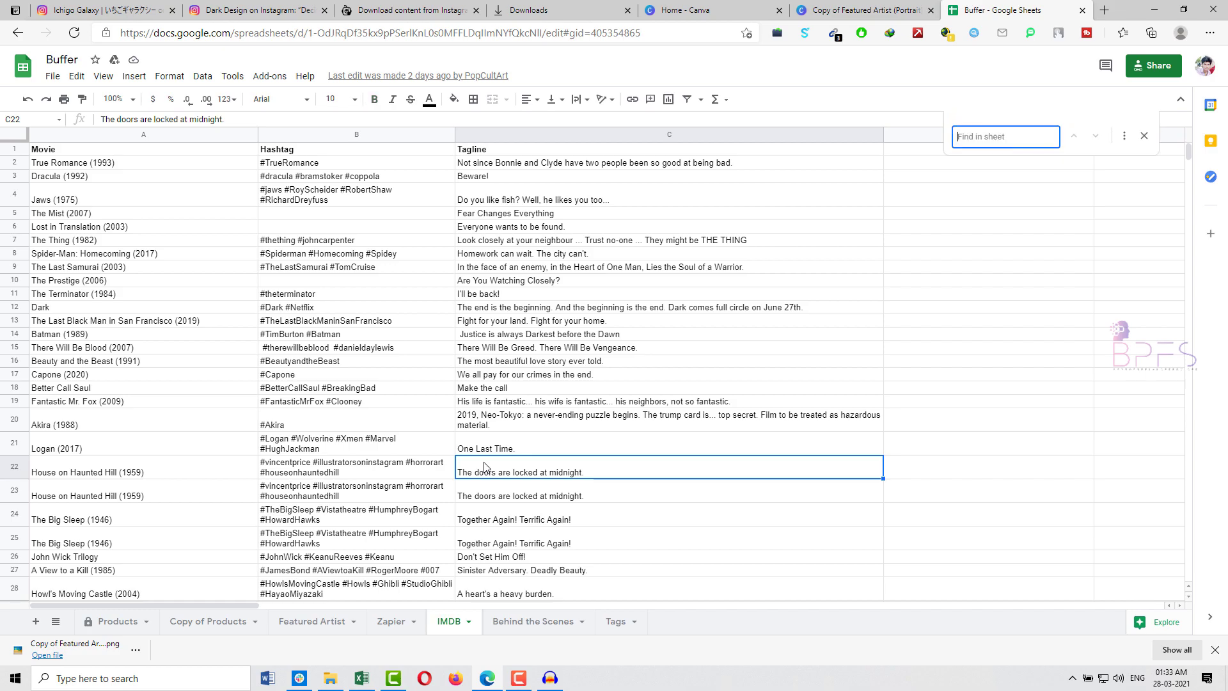
type("taxi")
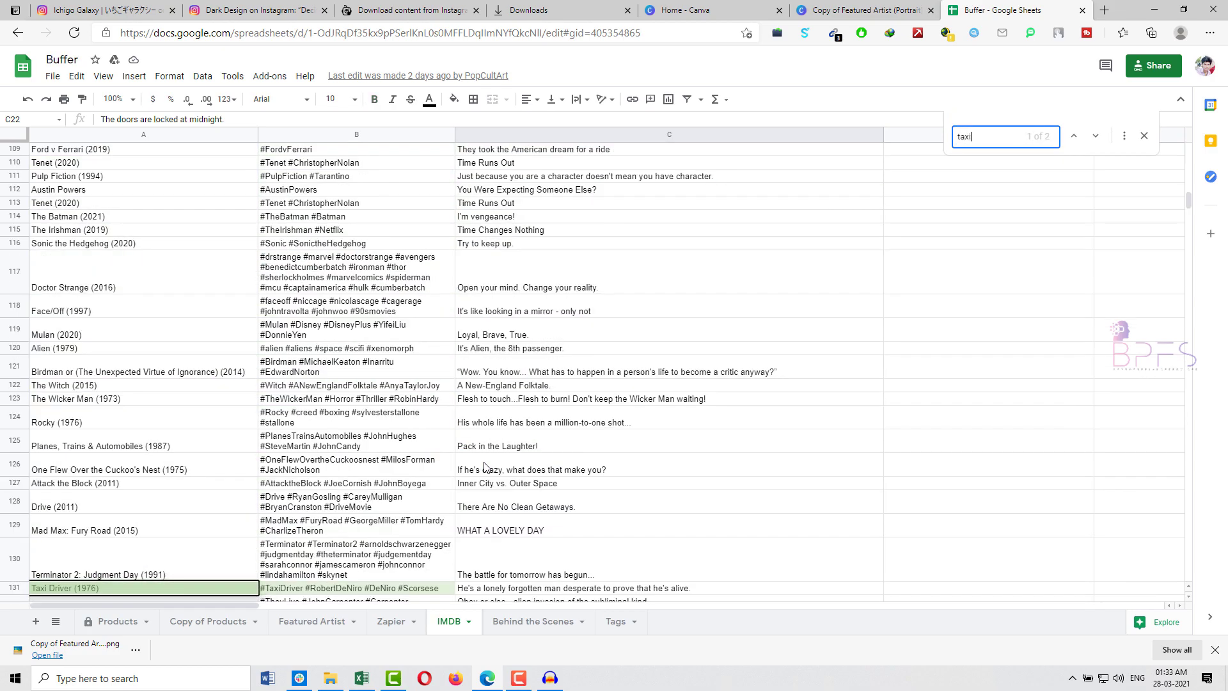
Search the IMDB sheet for "Thor", examine the hashtags and tagline of Thor: Love and Thunder (2022), and close the search.
double_click(1008, 138)
type("T")
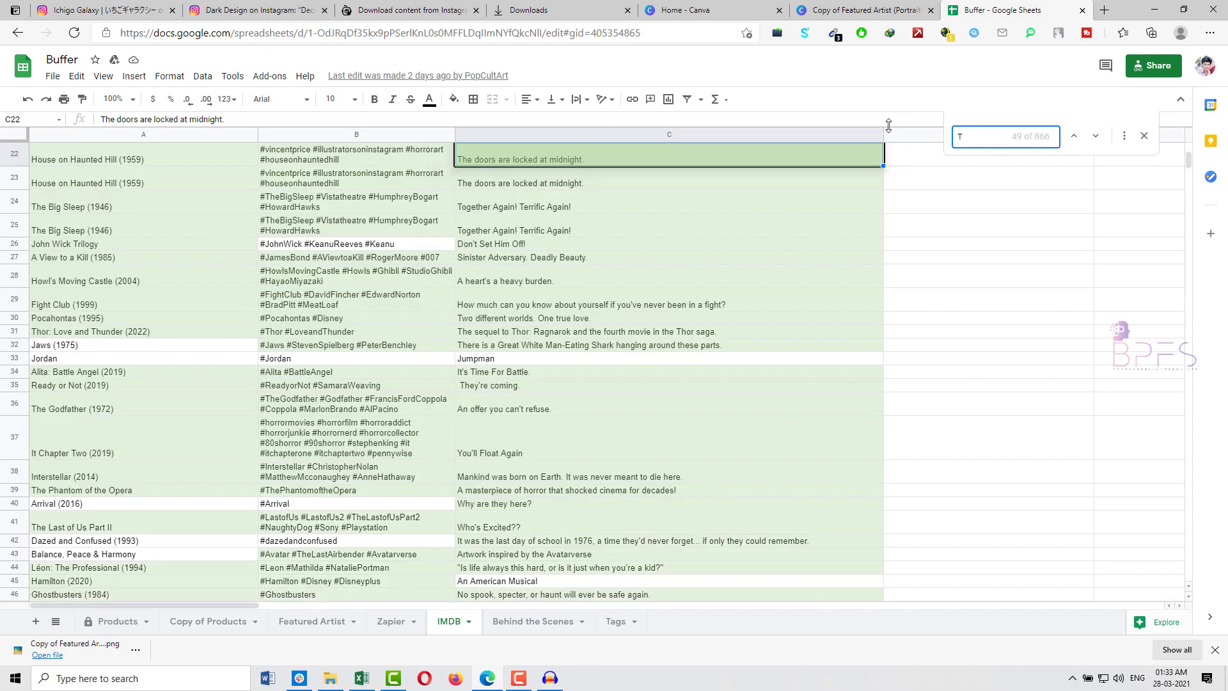
type("hor")
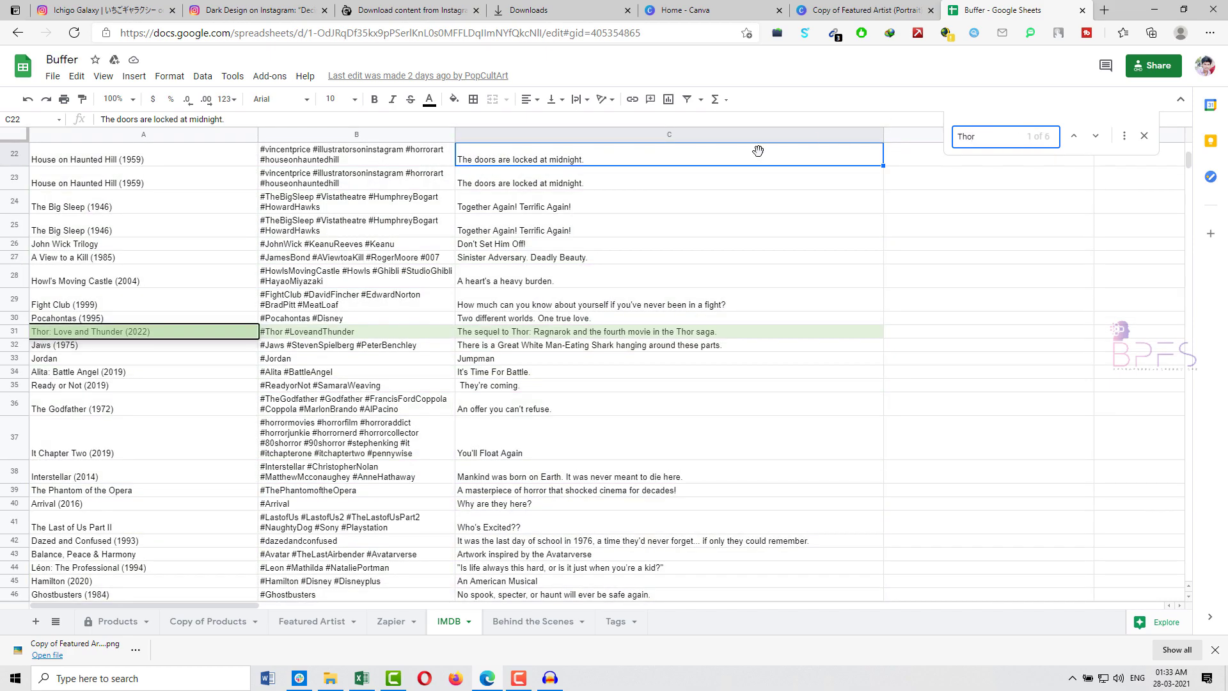
left_click(181, 337)
left_click_drag(322, 333, 493, 329)
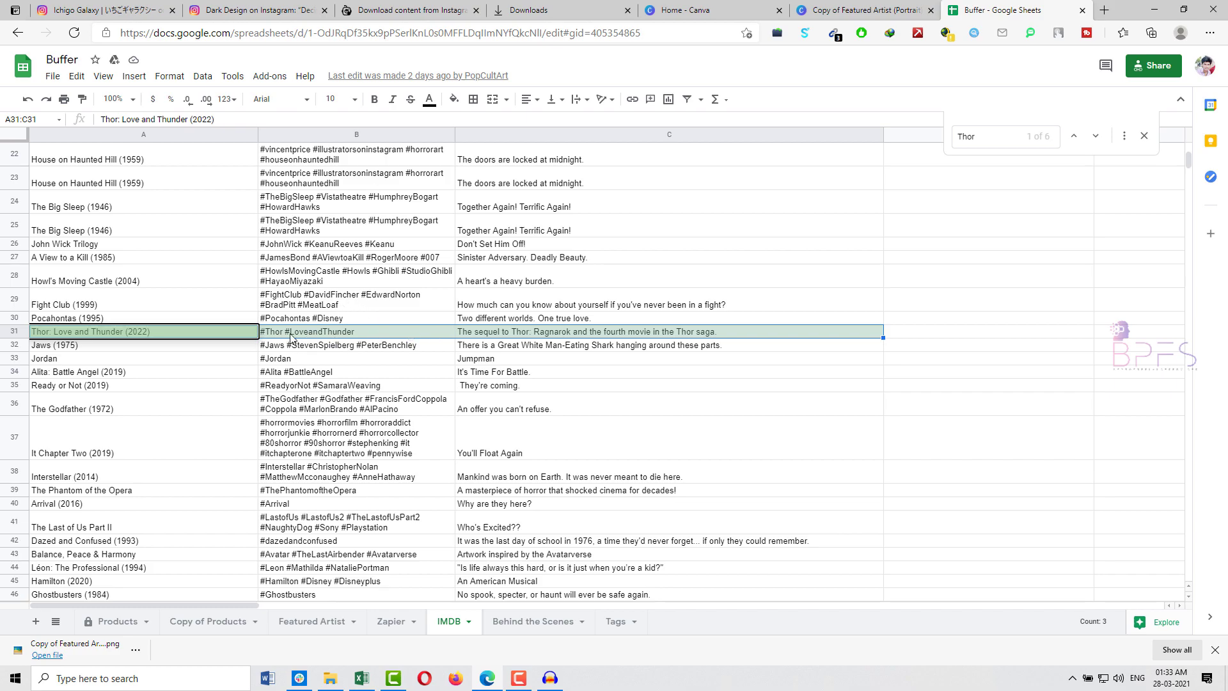
left_click(238, 337)
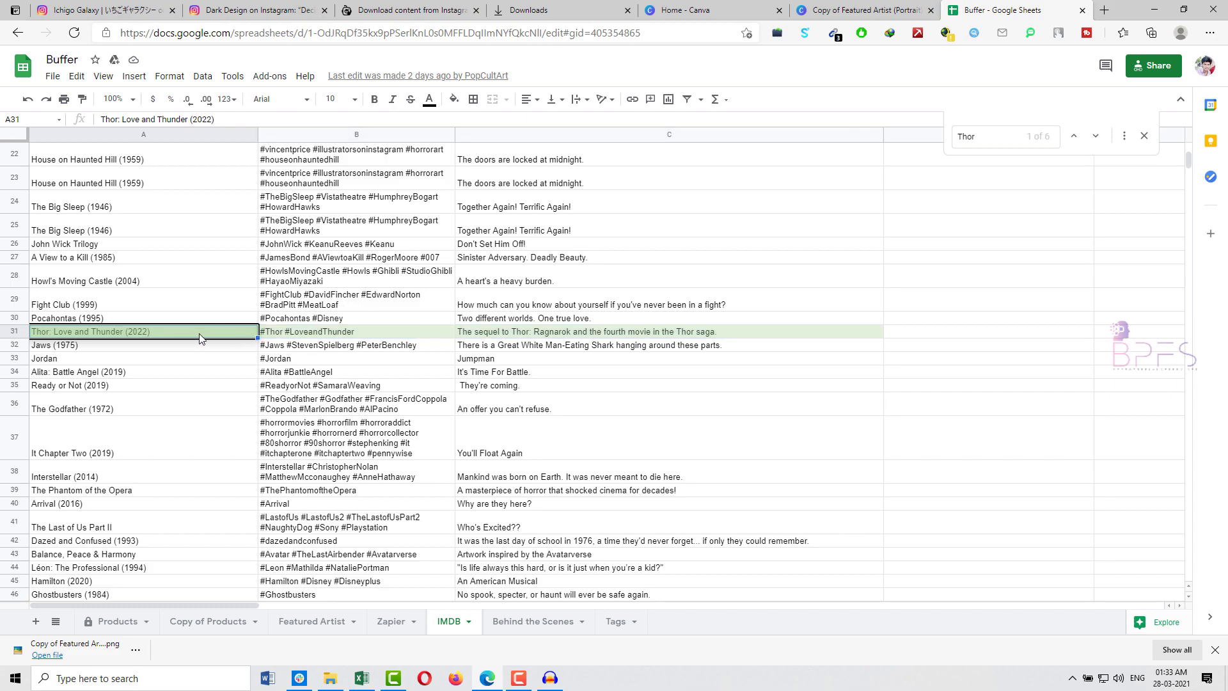
left_click(345, 335)
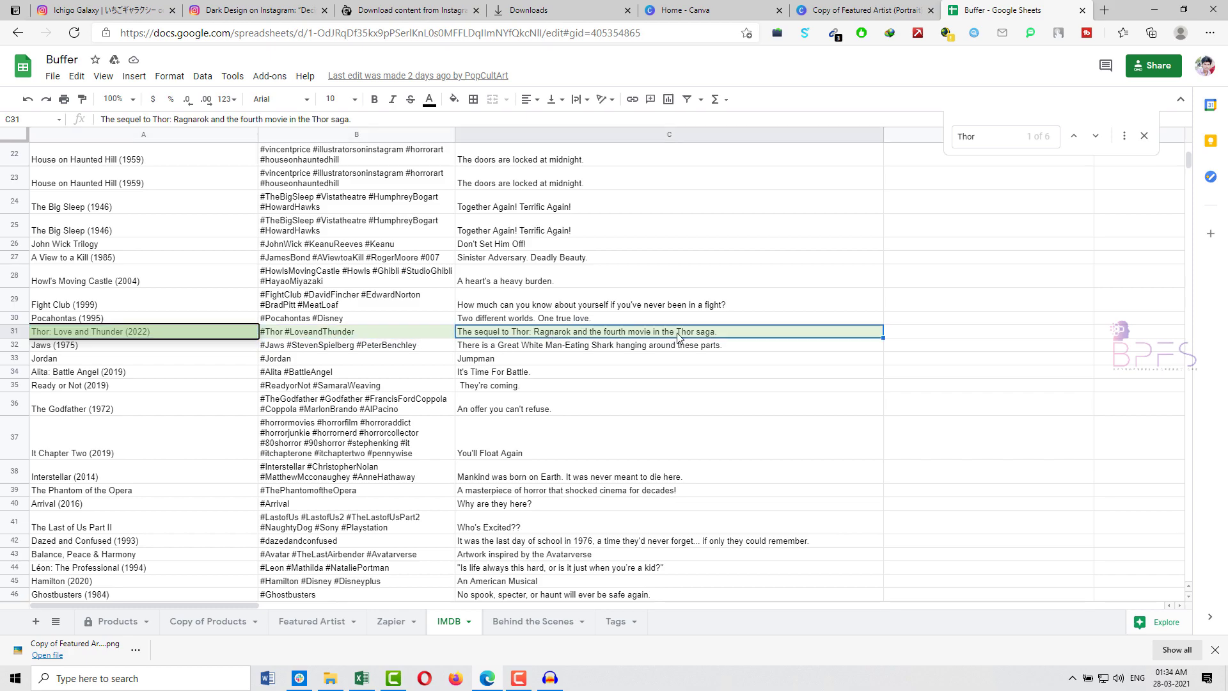
left_click(1142, 137)
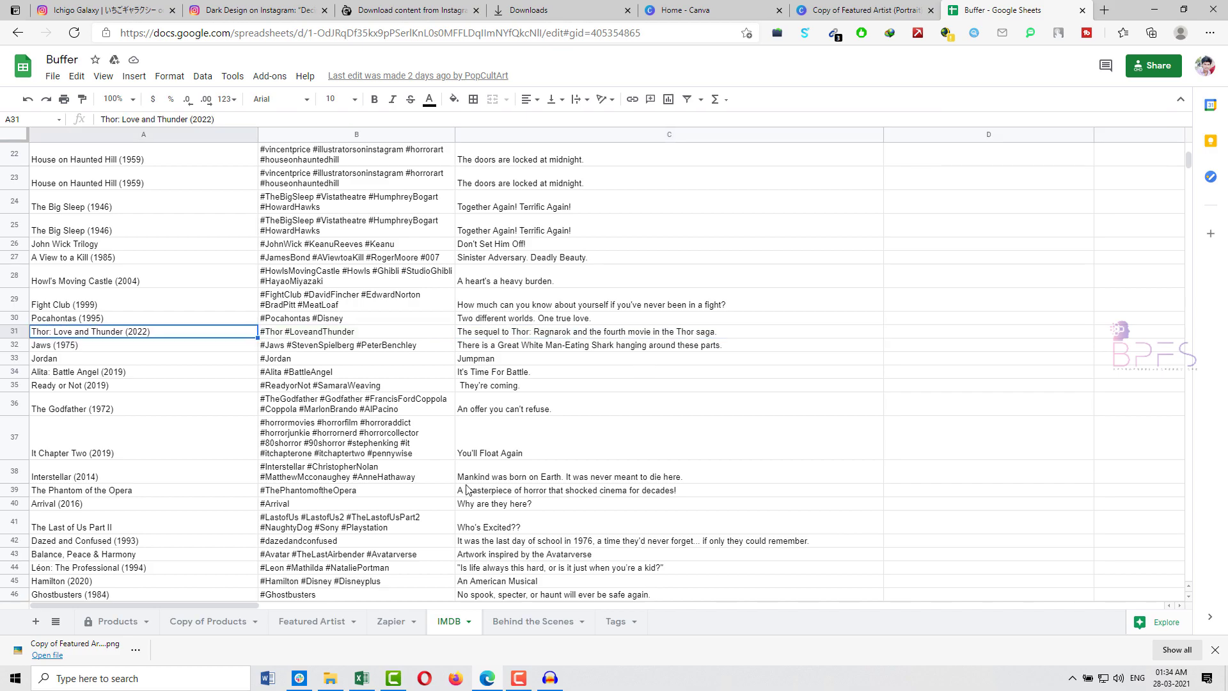
Open the Featured Artist sheet and go to the first empty row below the list of artists.
left_click(312, 621)
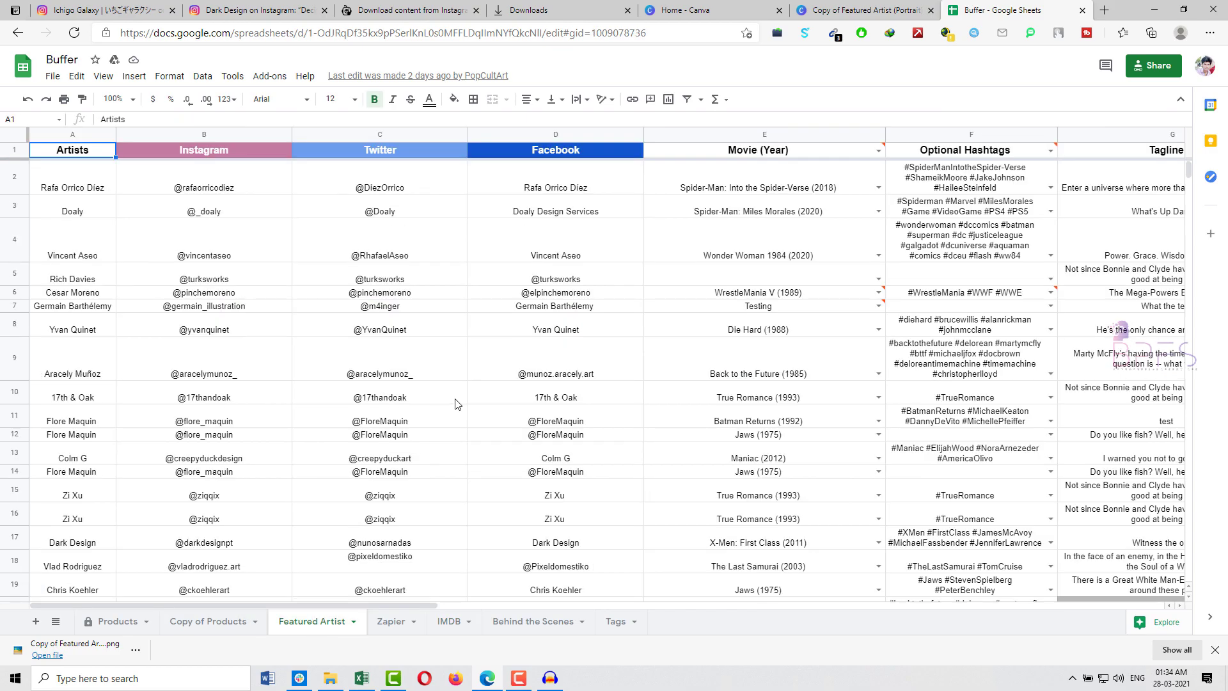
left_click(62, 391)
key("ctrl+shift+Down")
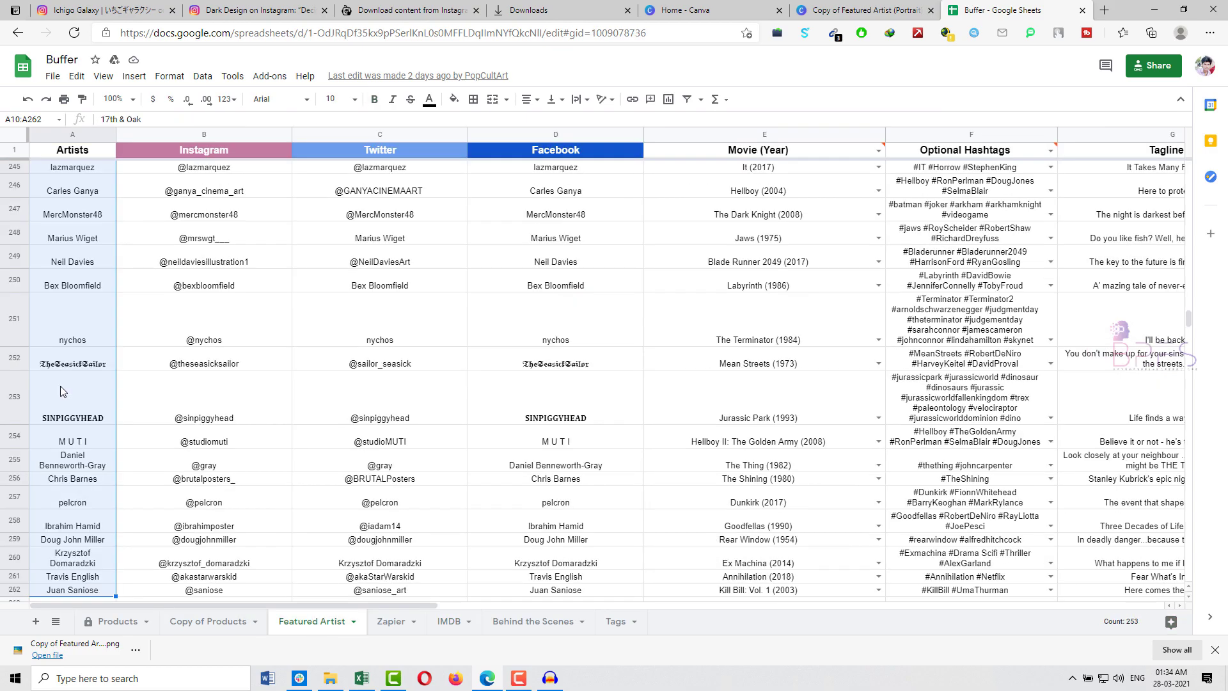
scroll(187, 453, "down", 3)
Copy the artist's handle from the Taxi Driver Instagram post and search the Featured Artist sheet of the Buffer spreadsheet for it.
left_click(819, 9)
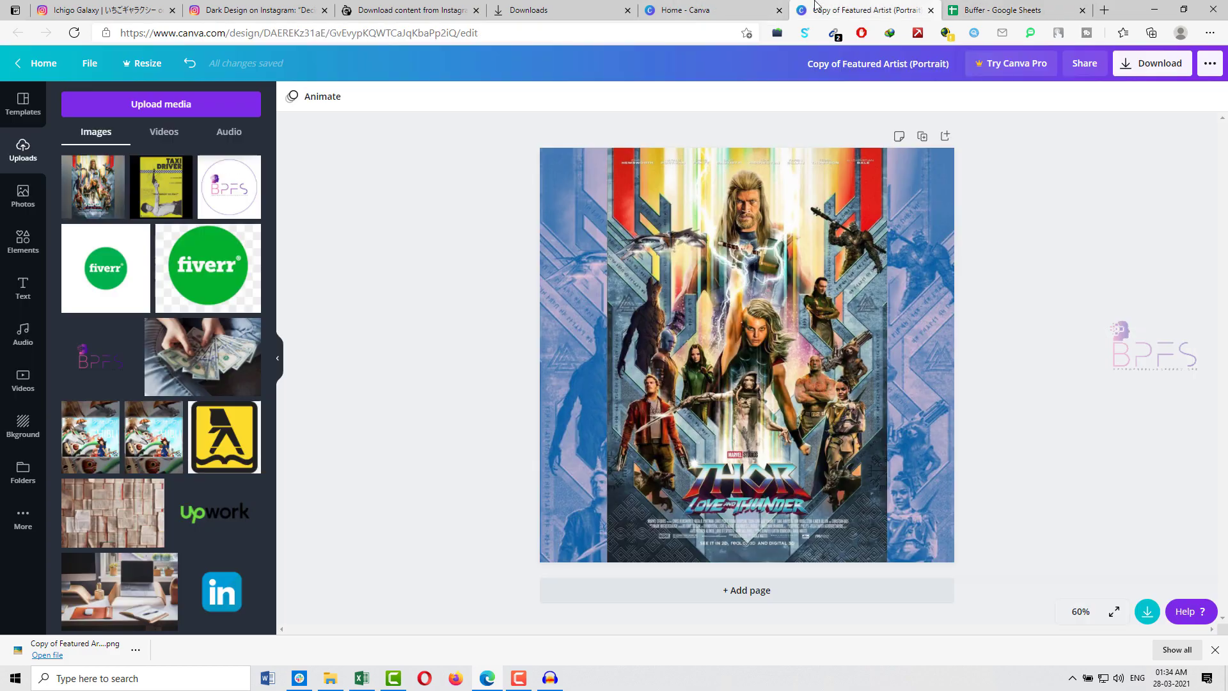
key("ctrl+1")
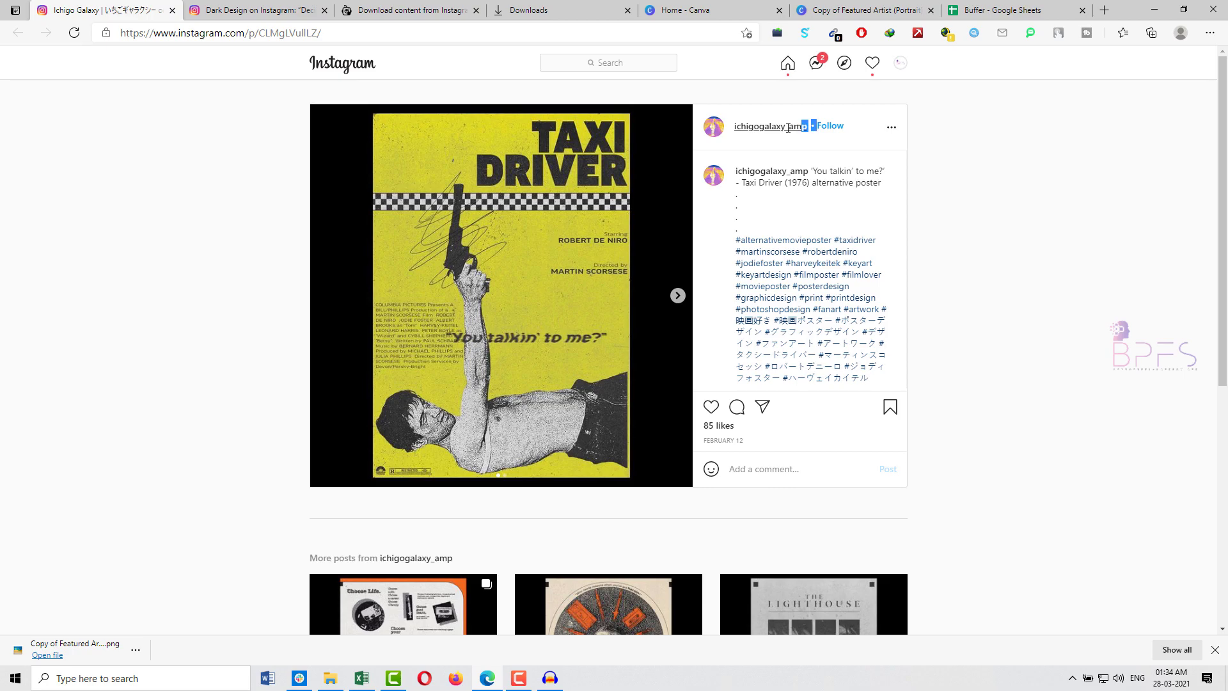
key("ctrl+7")
key("ctrl+f")
type("ichigogalaxy_amp")
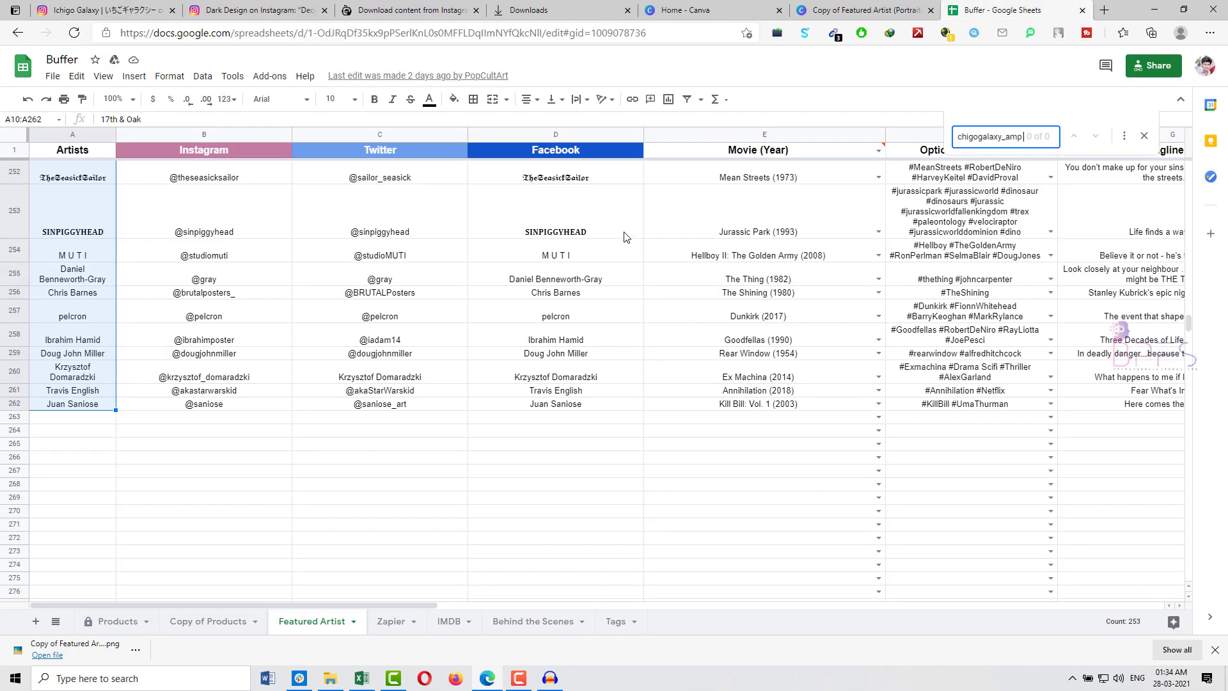
Enter the Taxi Driver poster artist's handle, preceded by @, in the Instagram column of row 263.
key("ctrl+f")
key("ctrl+c")
left_click(171, 420)
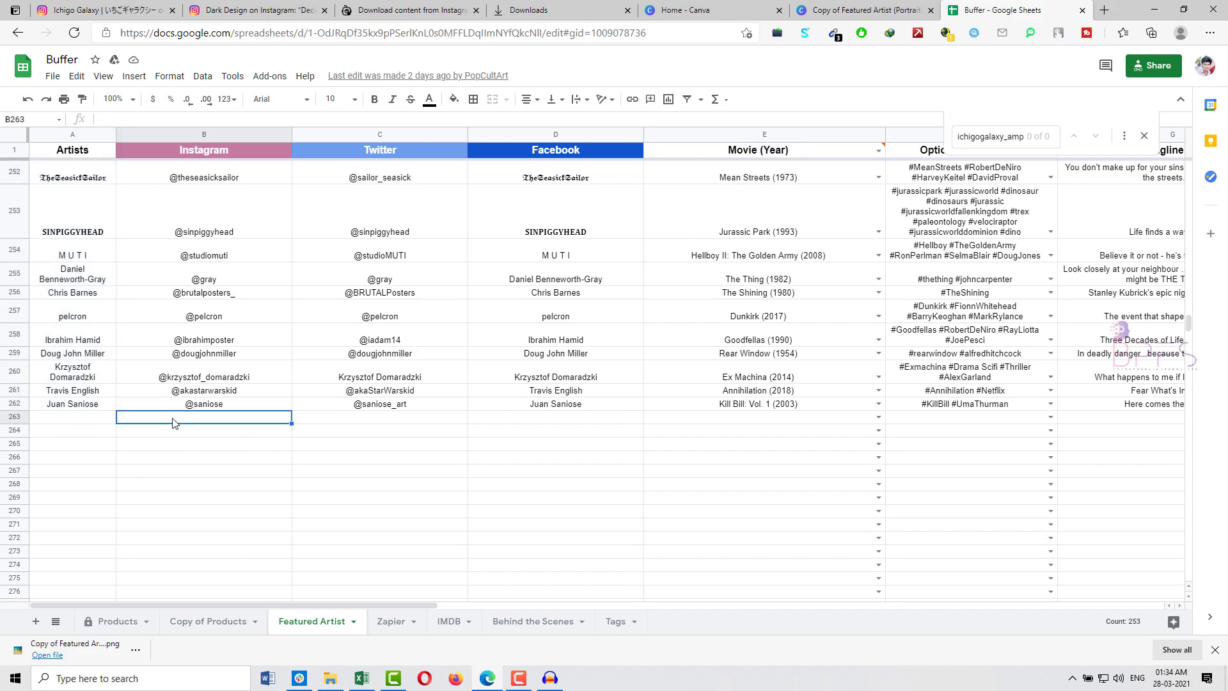
type("@")
key("ctrl+v")
left_click(229, 448)
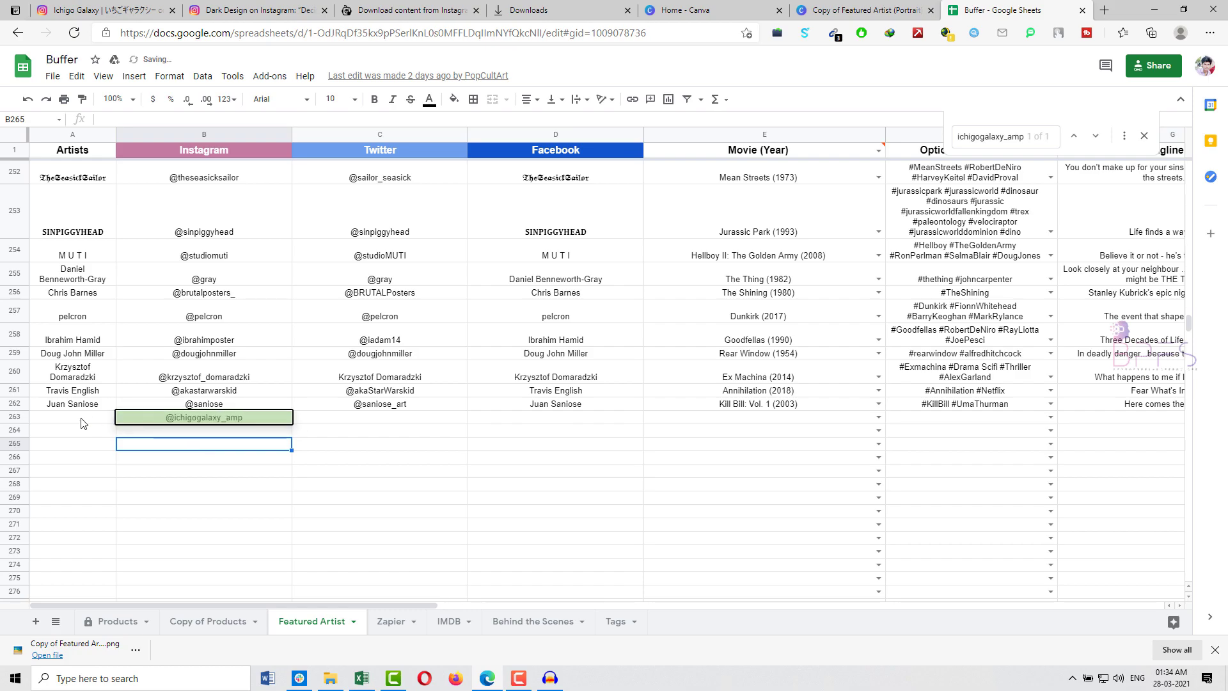
Open the Taxi Driver poster artist's Instagram profile and open its Ko-fi link in a new browser tab.
left_click(102, 10)
left_click(772, 127)
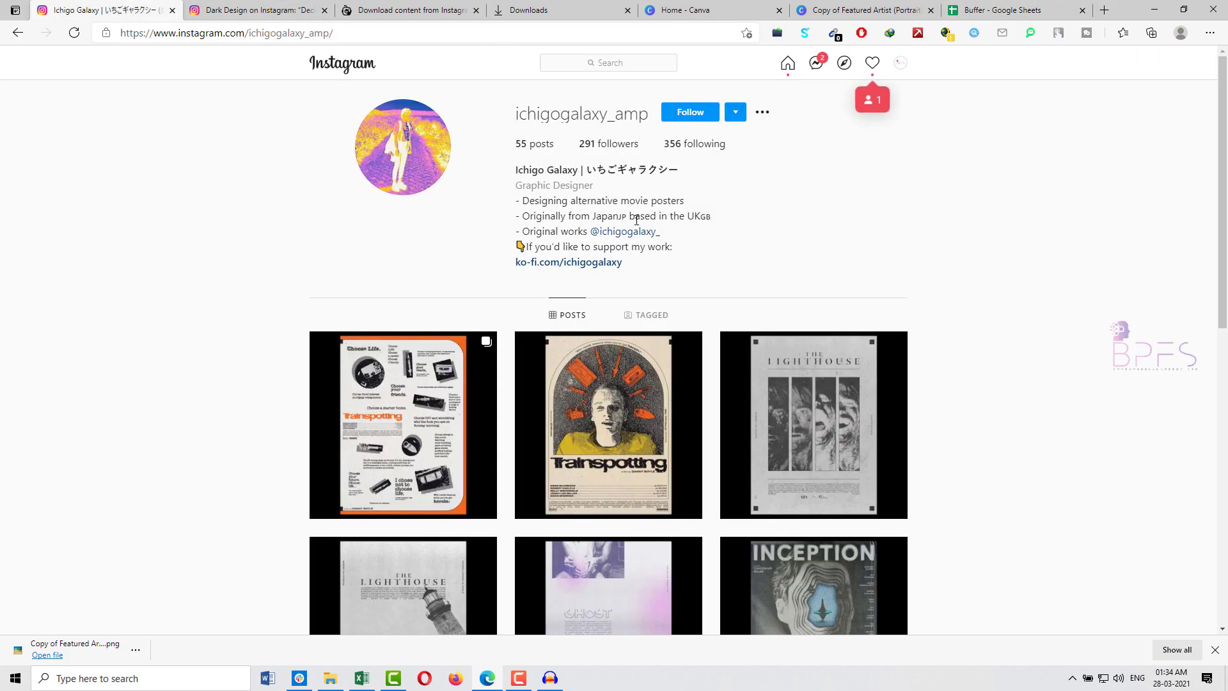
middle_click(630, 279)
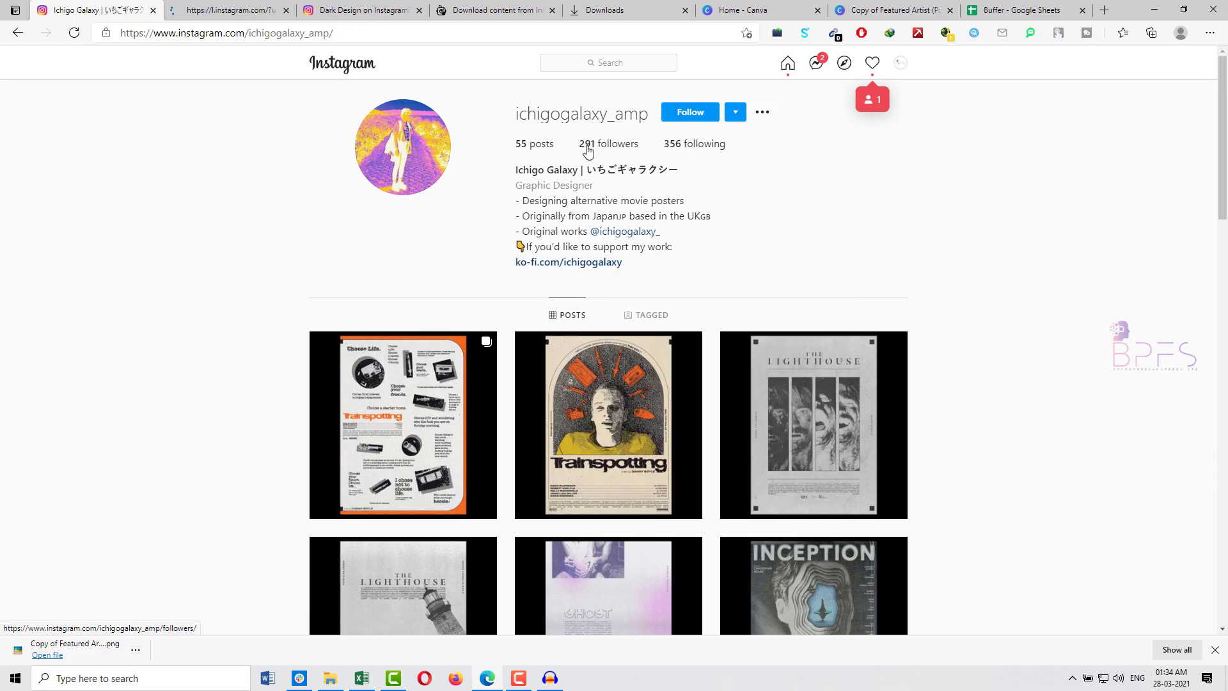
Copy the artist's full display name from the Instagram profile into the Artists column of row 263 in the Buffer spreadsheet.
left_click_drag(517, 170, 679, 172)
key("ctrl+c")
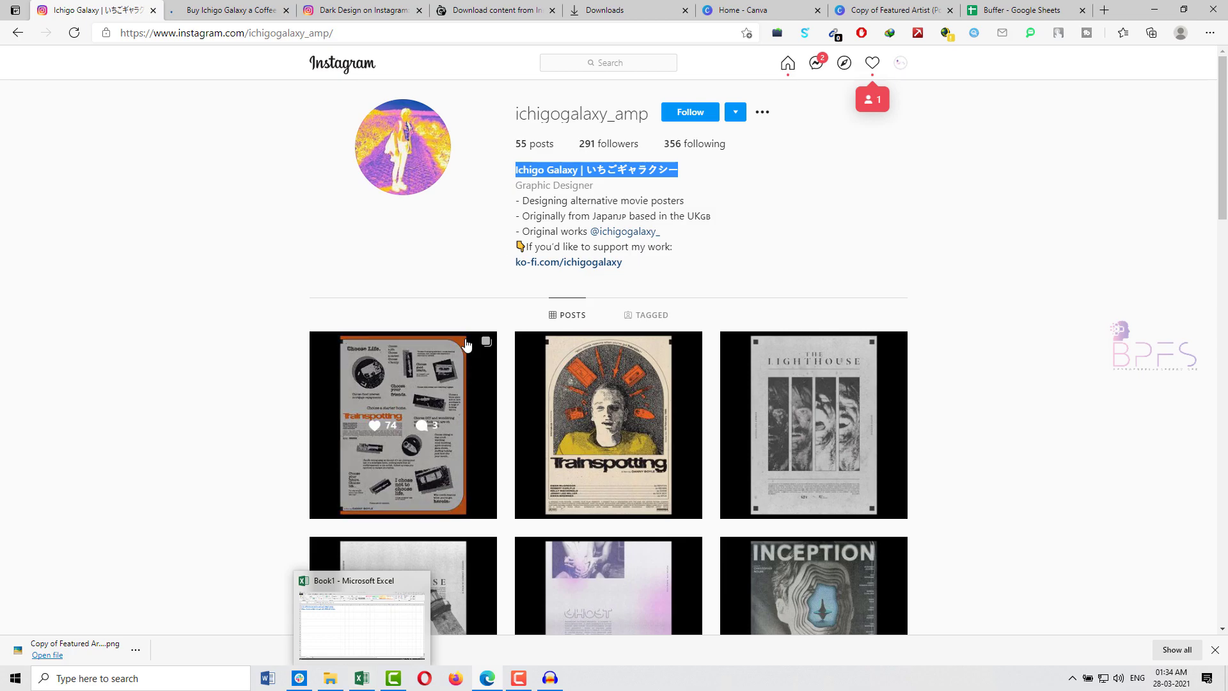
left_click(1024, 11)
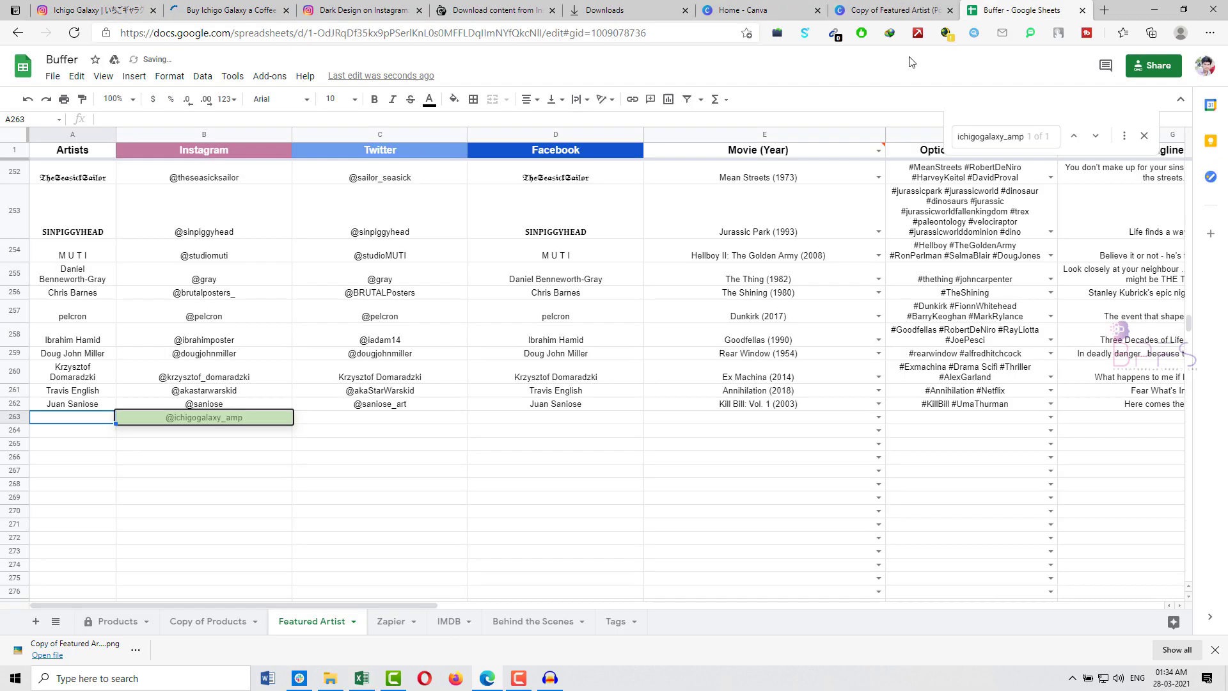
double_click(94, 421)
key("ctrl+v")
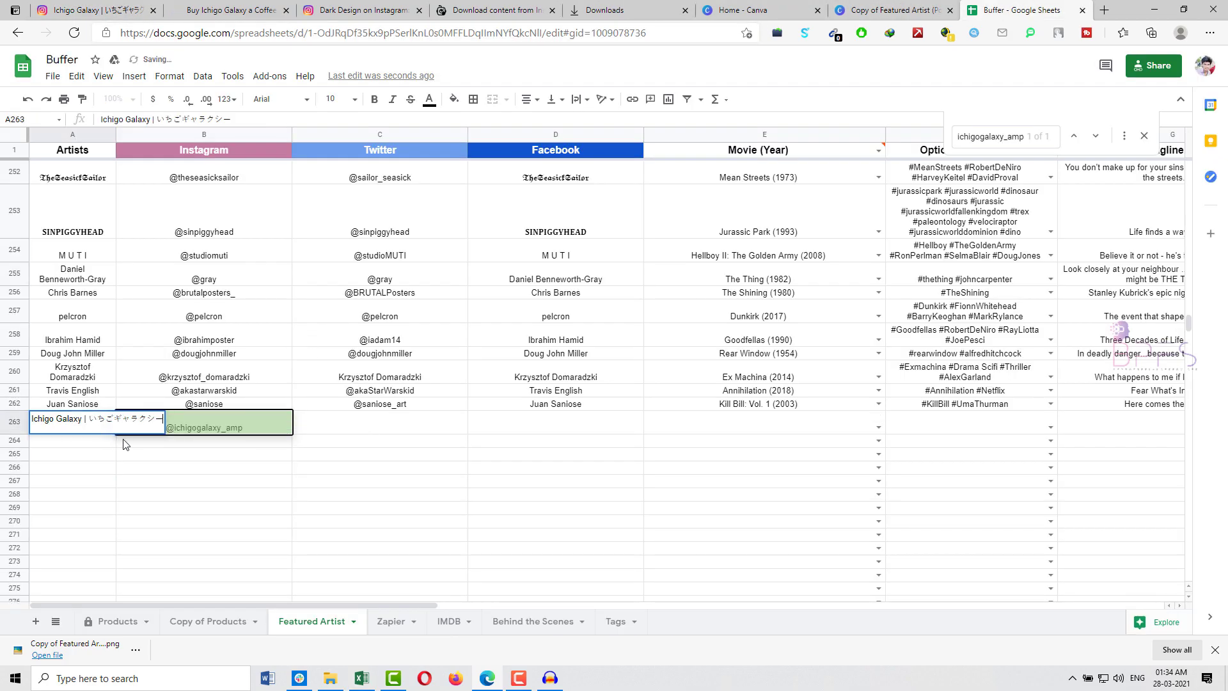
left_click(408, 422)
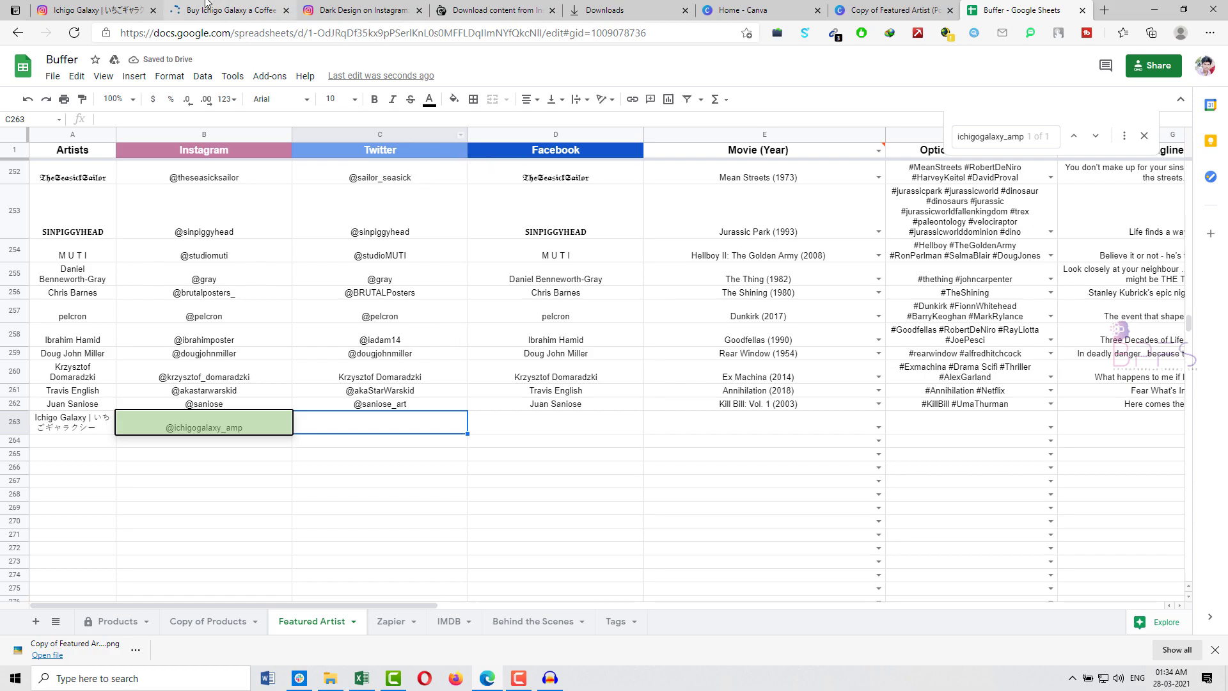
Look through the artist's Ko-fi page for social links and open the linked PosterSpy profile in a new tab.
left_click(227, 10)
scroll(384, 307, "down", 5)
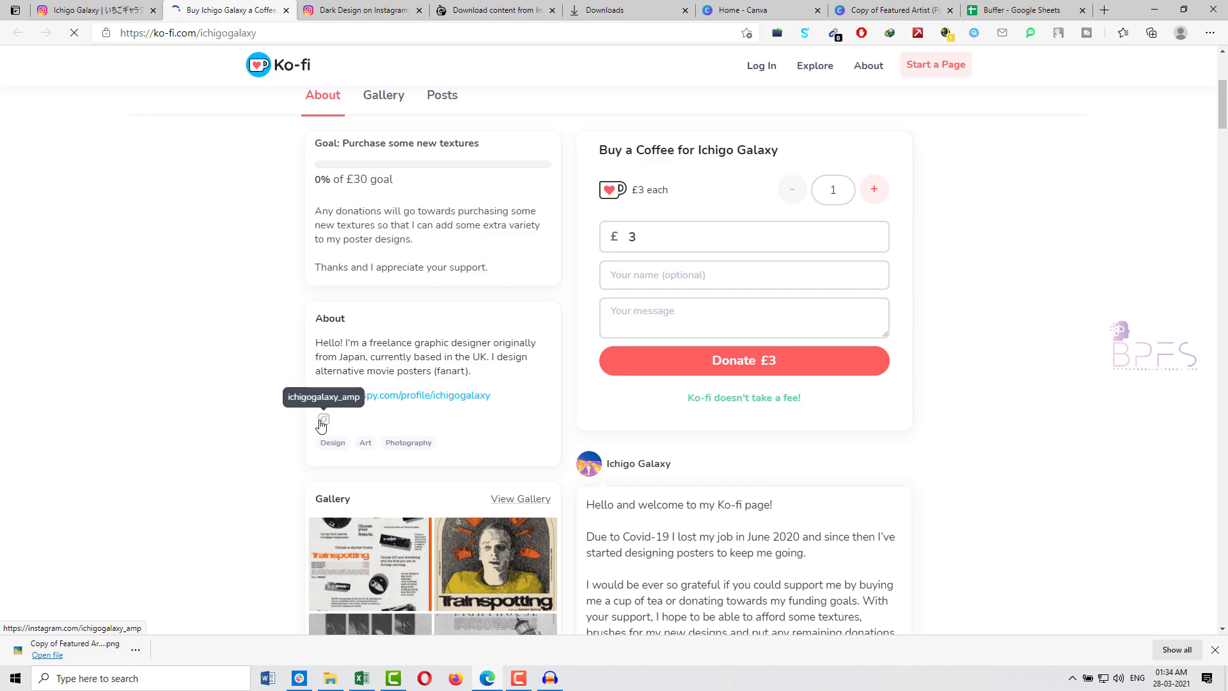
right_click(404, 401)
left_click(477, 412)
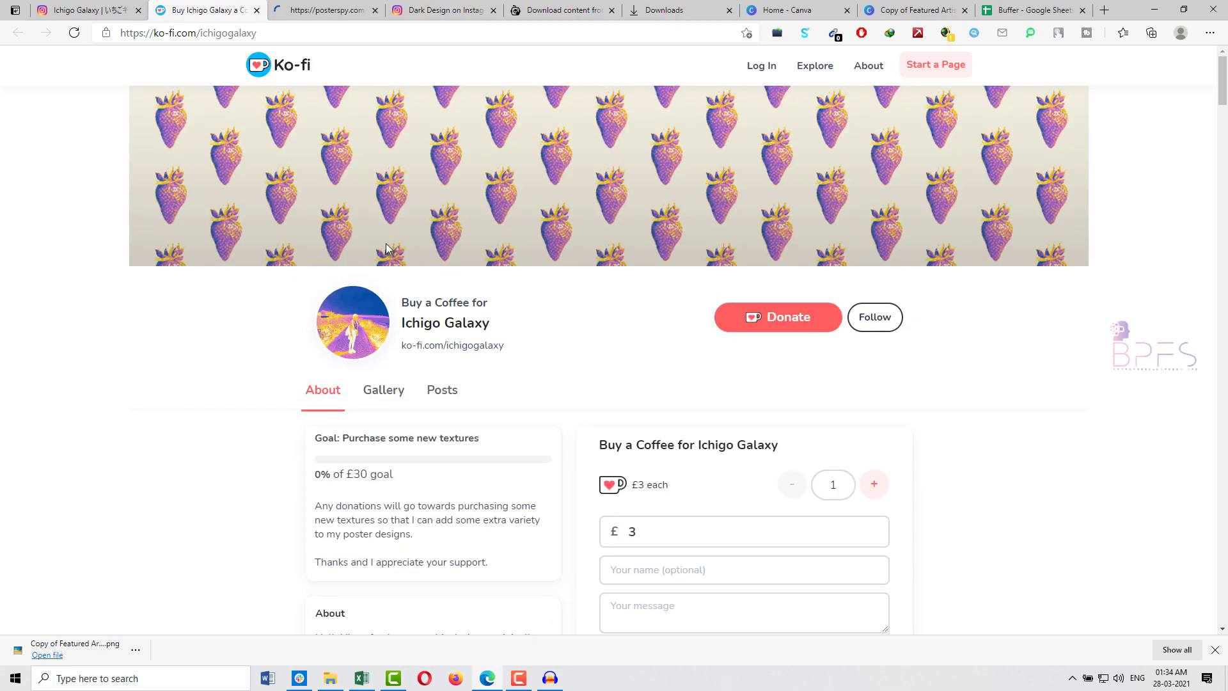
Open Twitter in place of the Ko-fi page and search it for the artist's name copied from Instagram.
left_click(311, 37)
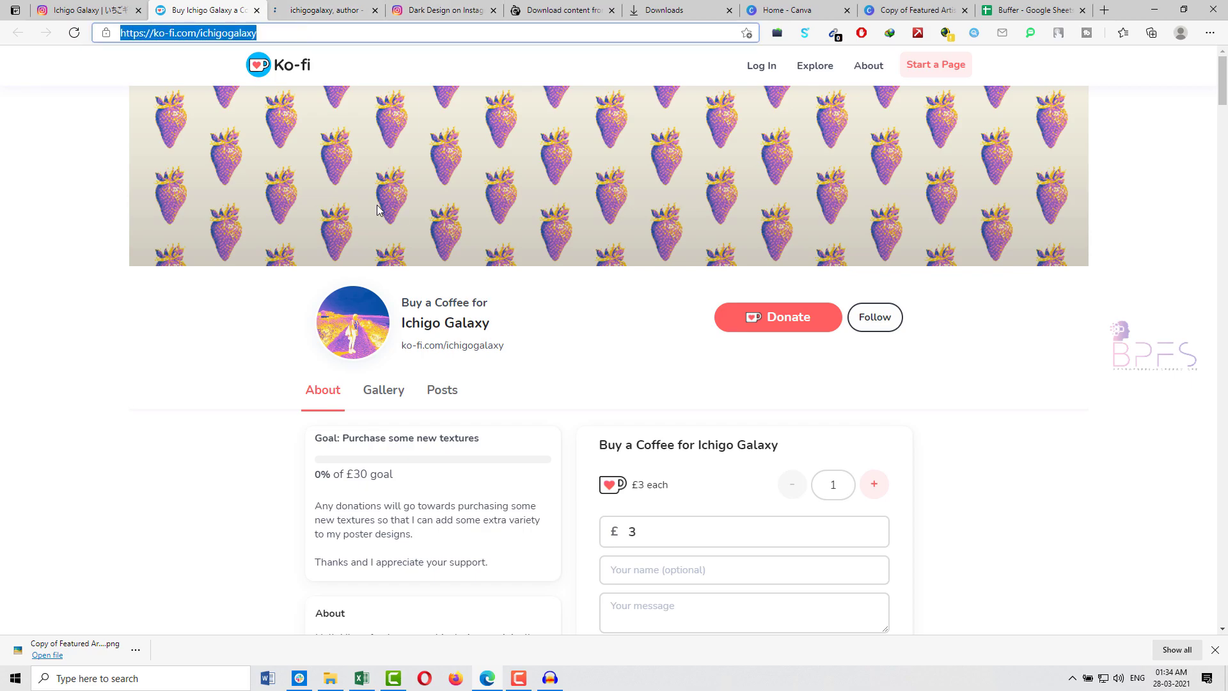
type("twitter")
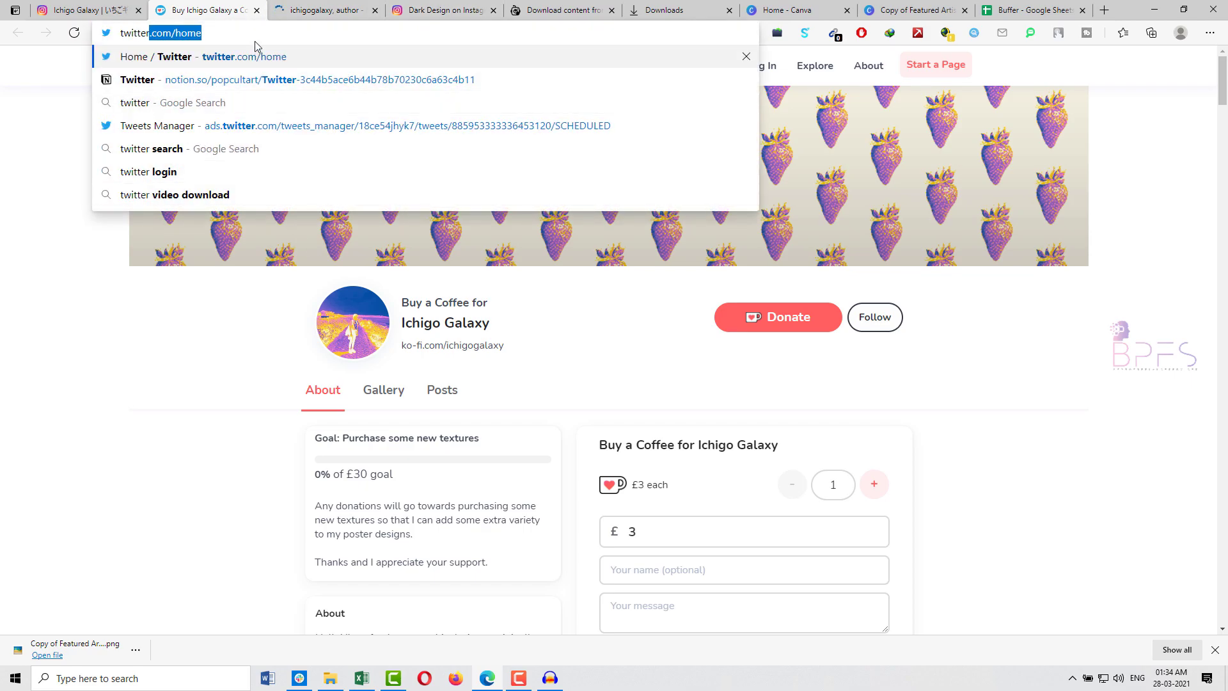
left_click(269, 57)
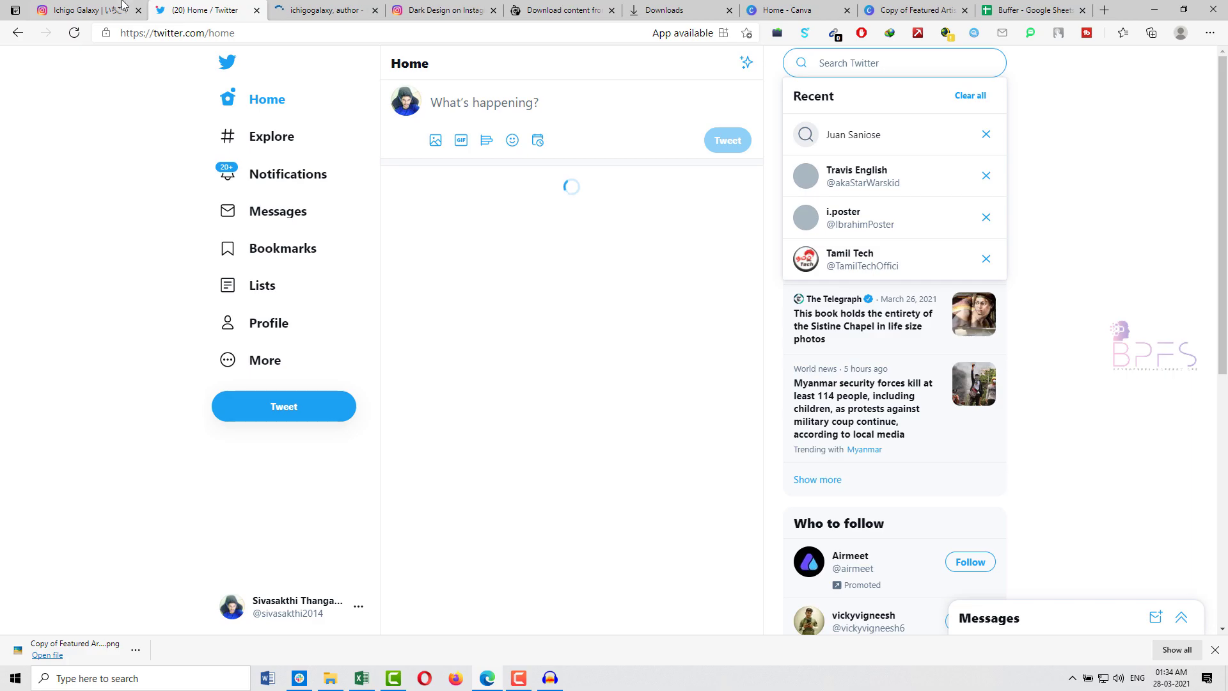
key("ctrl+shift+Tab")
key("ctrl+c")
key("ctrl+Tab")
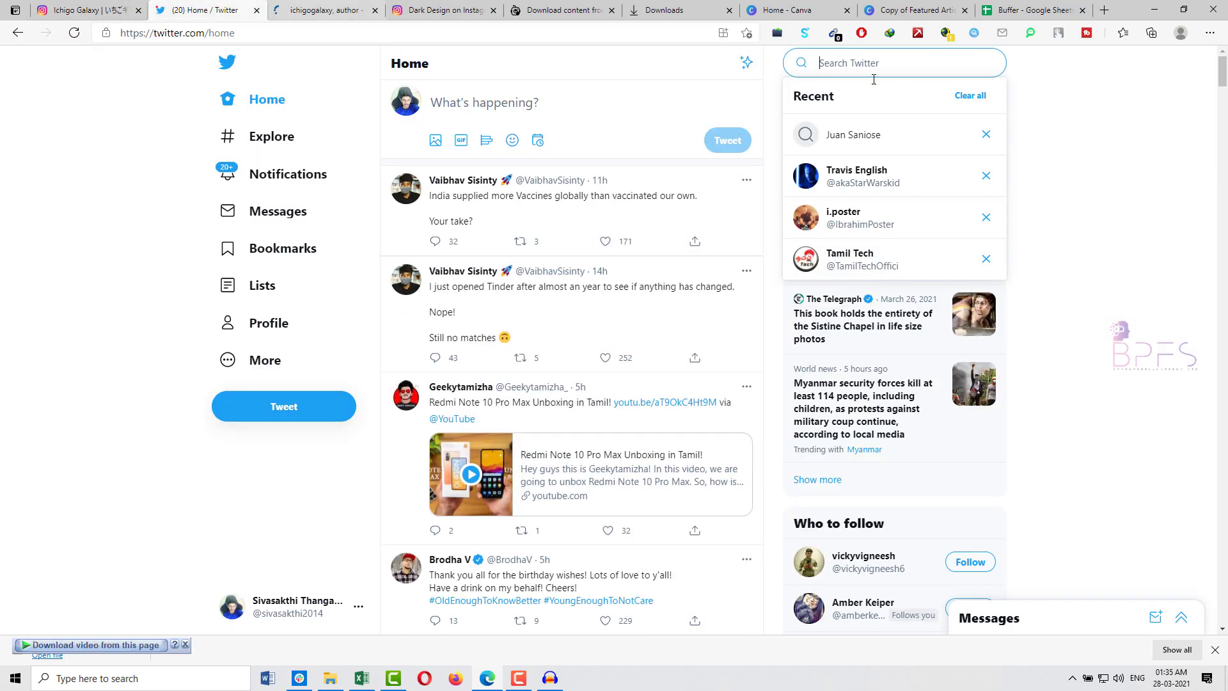
key("ctrl+v")
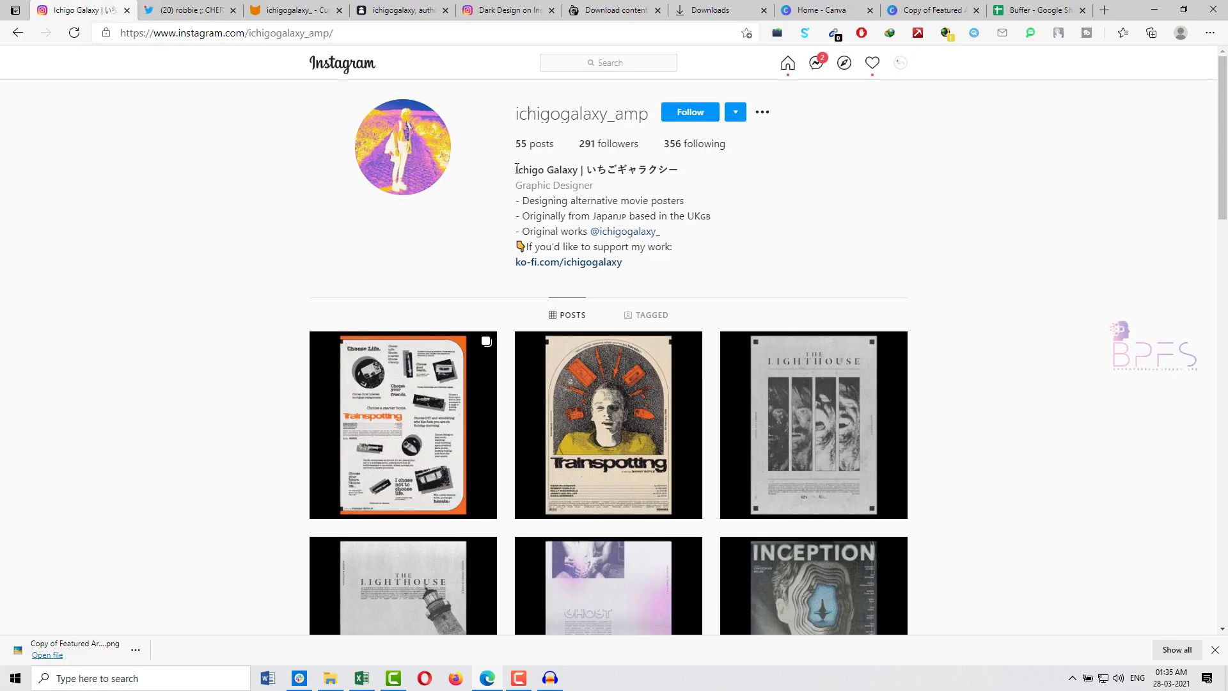
Copy the Latin-script part of the artist's Instagram display name into the Twitter and Facebook columns of row 263 in the Buffer spreadsheet.
left_click_drag(517, 169, 574, 172)
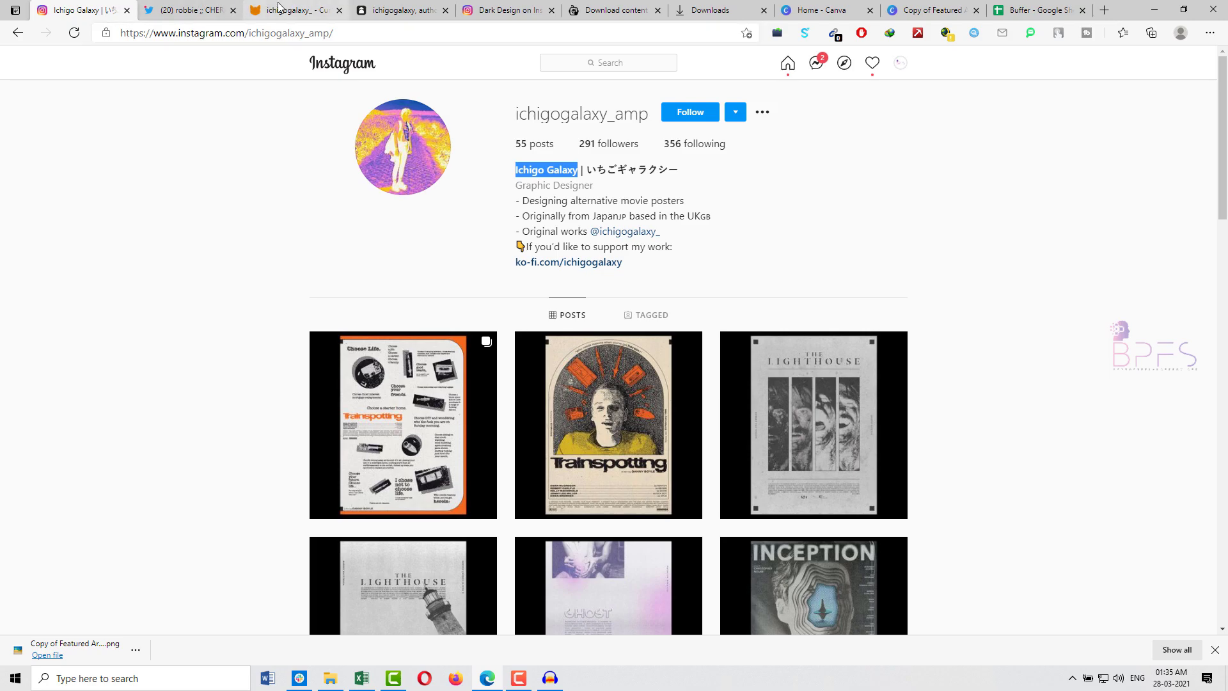
left_click(985, 5)
left_click(1023, 9)
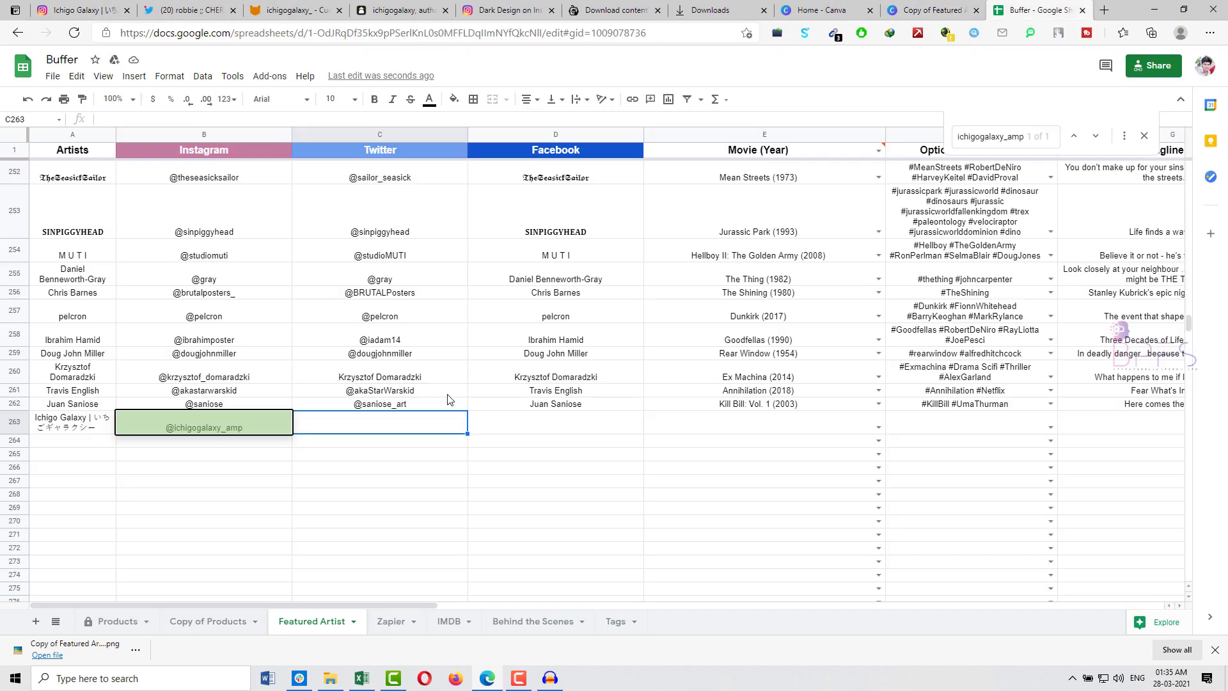
double_click(398, 428)
key("ctrl+v")
double_click(526, 423)
key("ctrl+v")
key("Return")
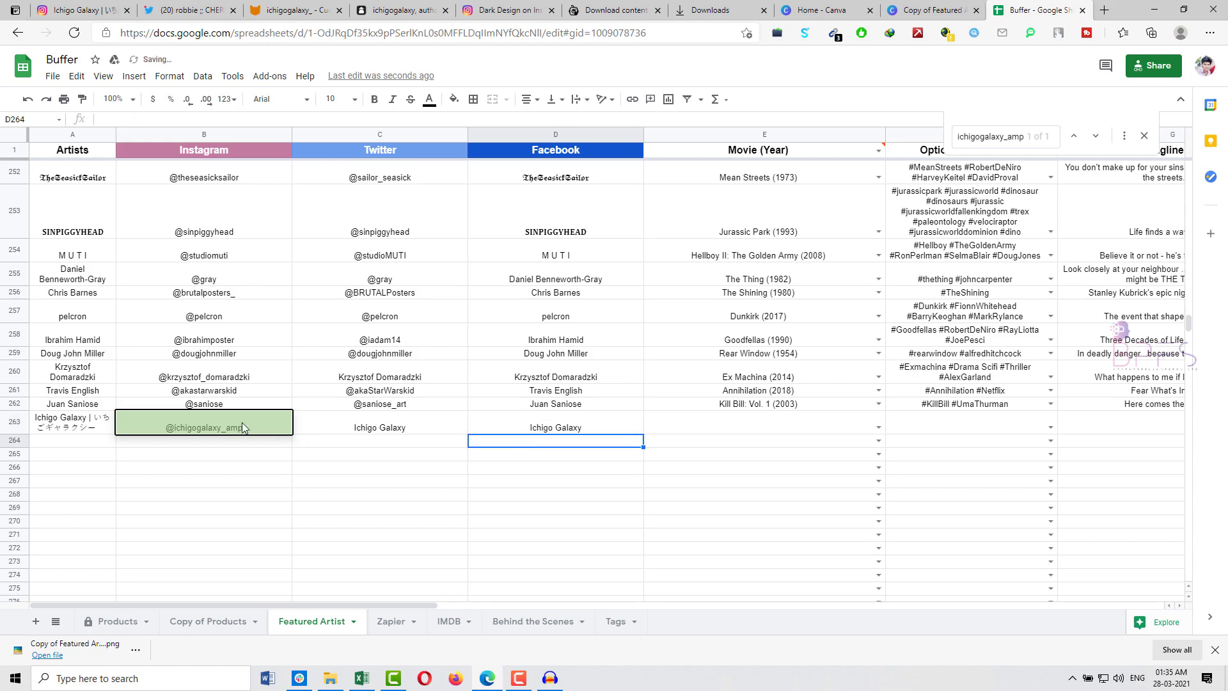
double_click(241, 422)
Set row 263's movie to Taxi Driver (1976) and its optional hashtags to #TaxiDriver #RobertDeNiro #DeNiro #Scorsese.
left_click(726, 428)
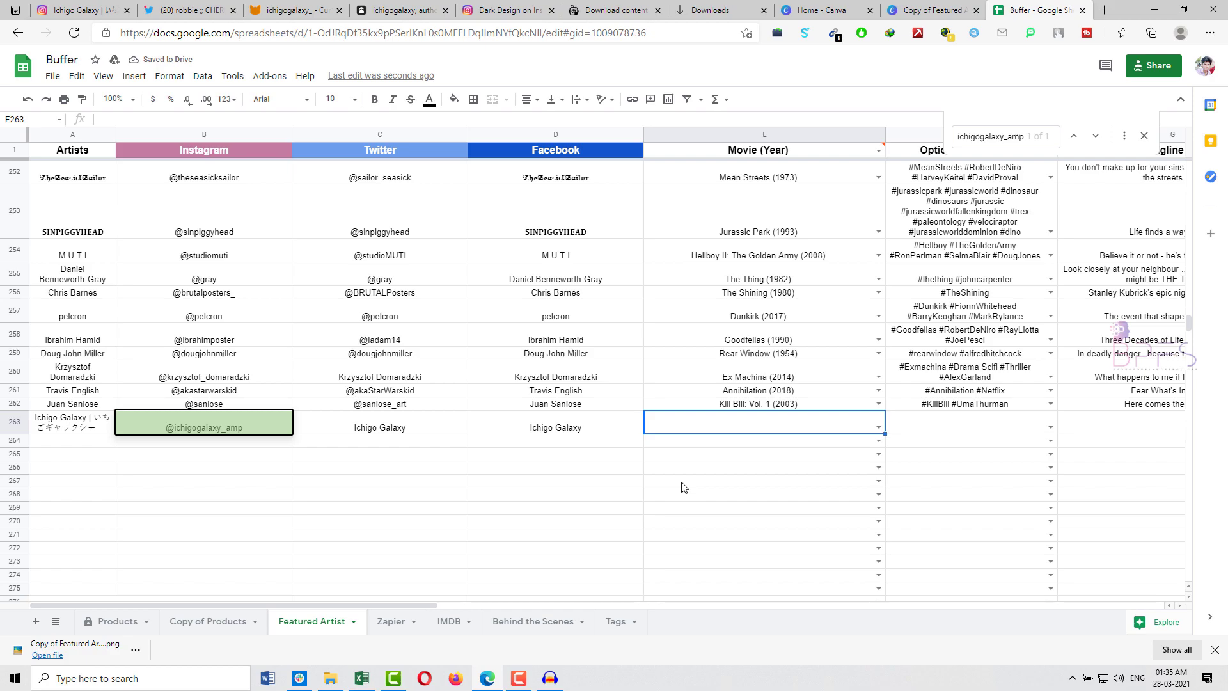
type("Taxi")
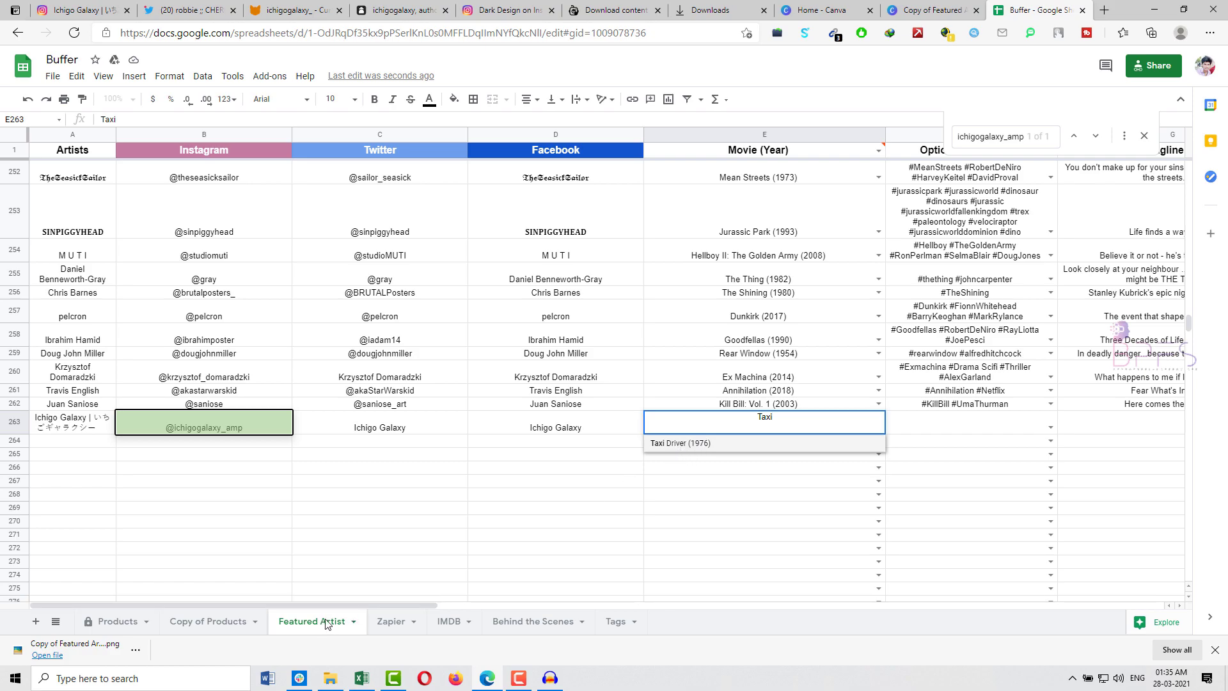
left_click(679, 443)
double_click(953, 432)
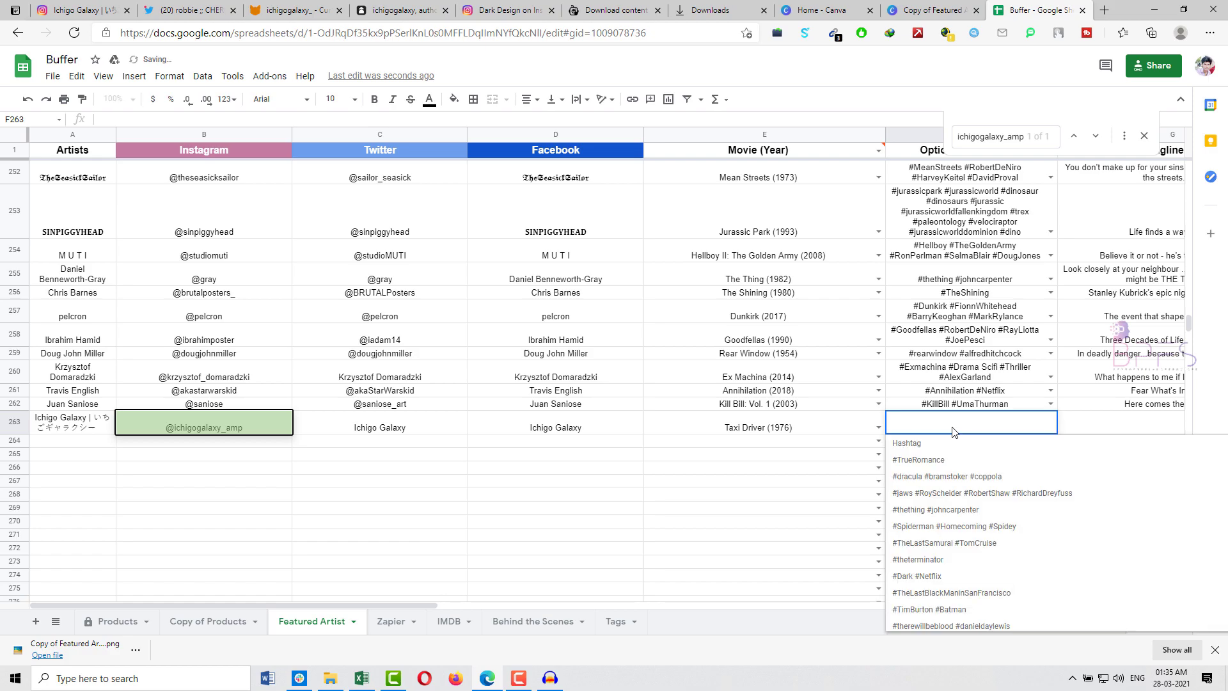
type("taxi")
left_click(935, 448)
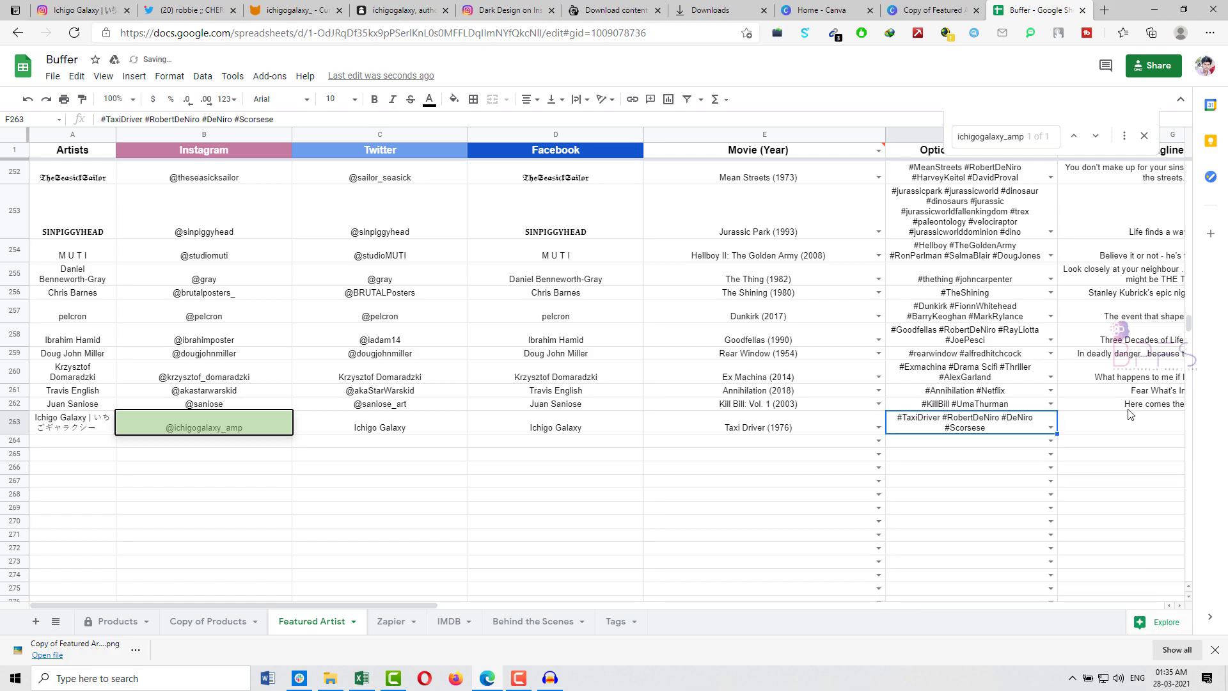
Copy the Taxi Driver (1976) tagline from the IMDB sheet into row 263's Tagline cell on the Featured Artist sheet.
left_click(450, 621)
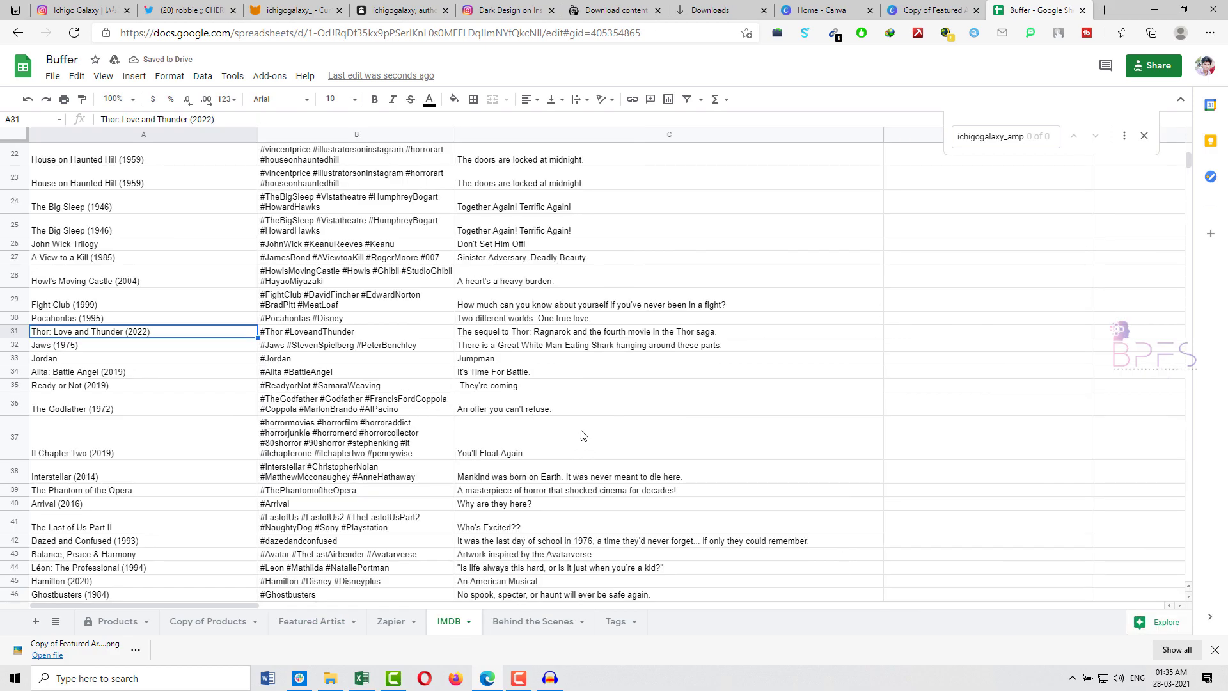
key("ctrl+f")
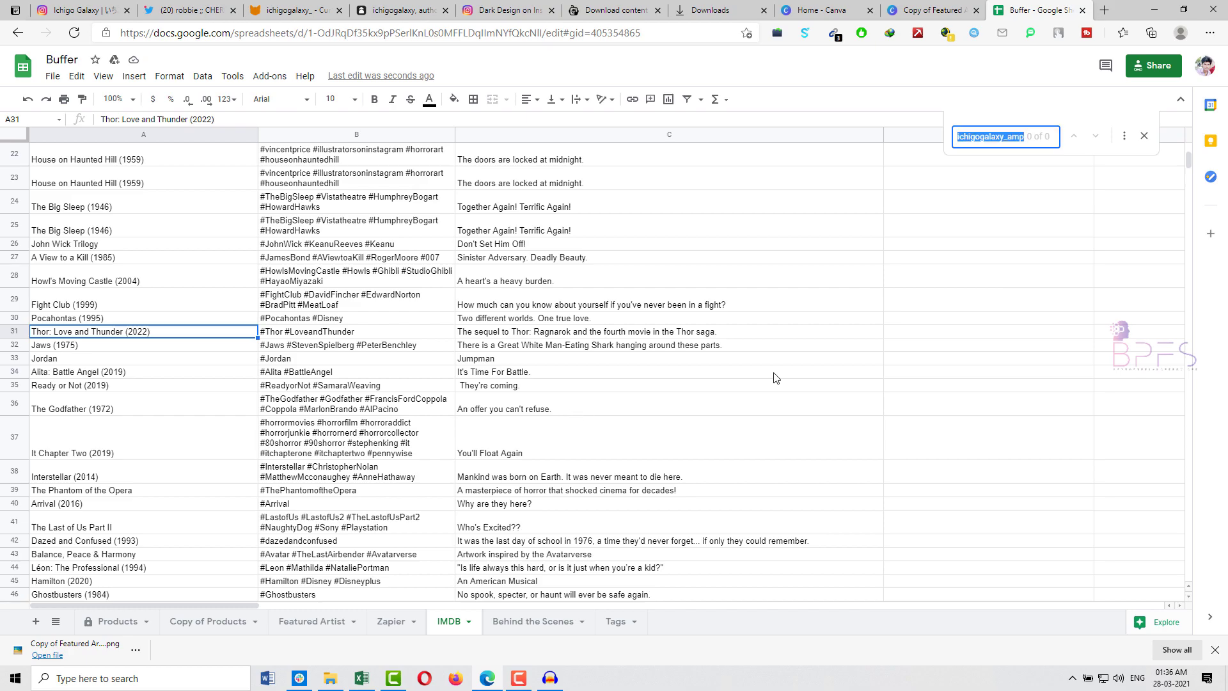
type("taxi")
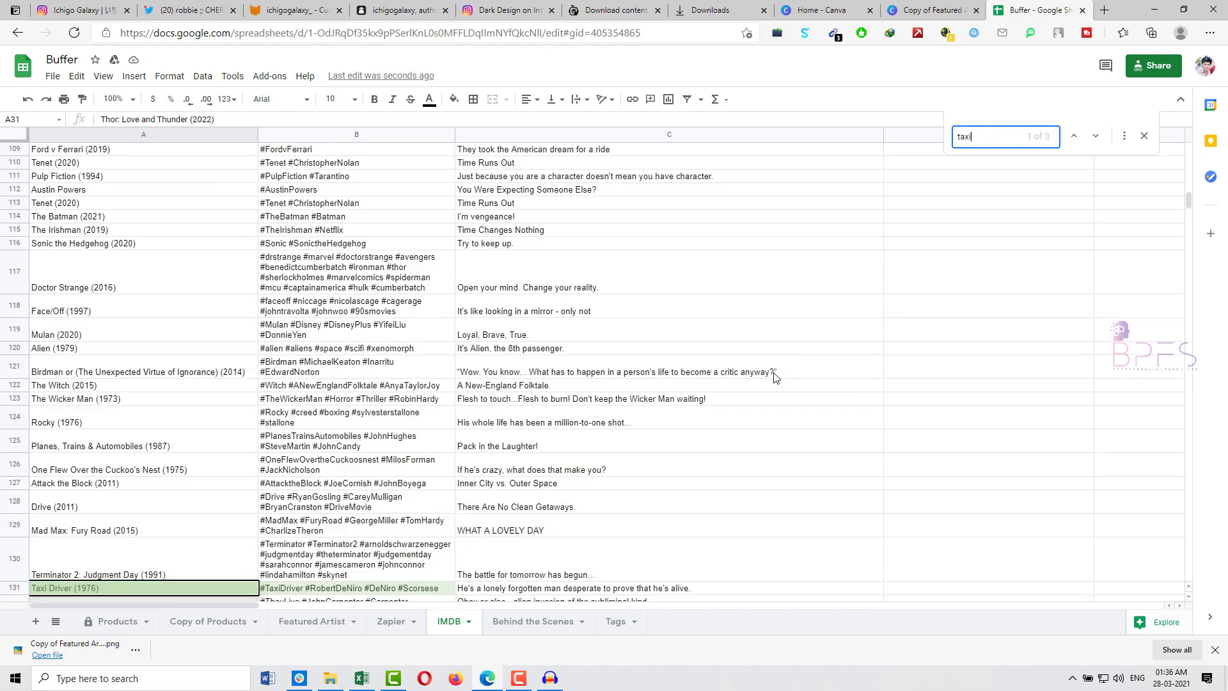
left_click(558, 592)
left_click(319, 621)
double_click(1120, 423)
key("ctrl+v")
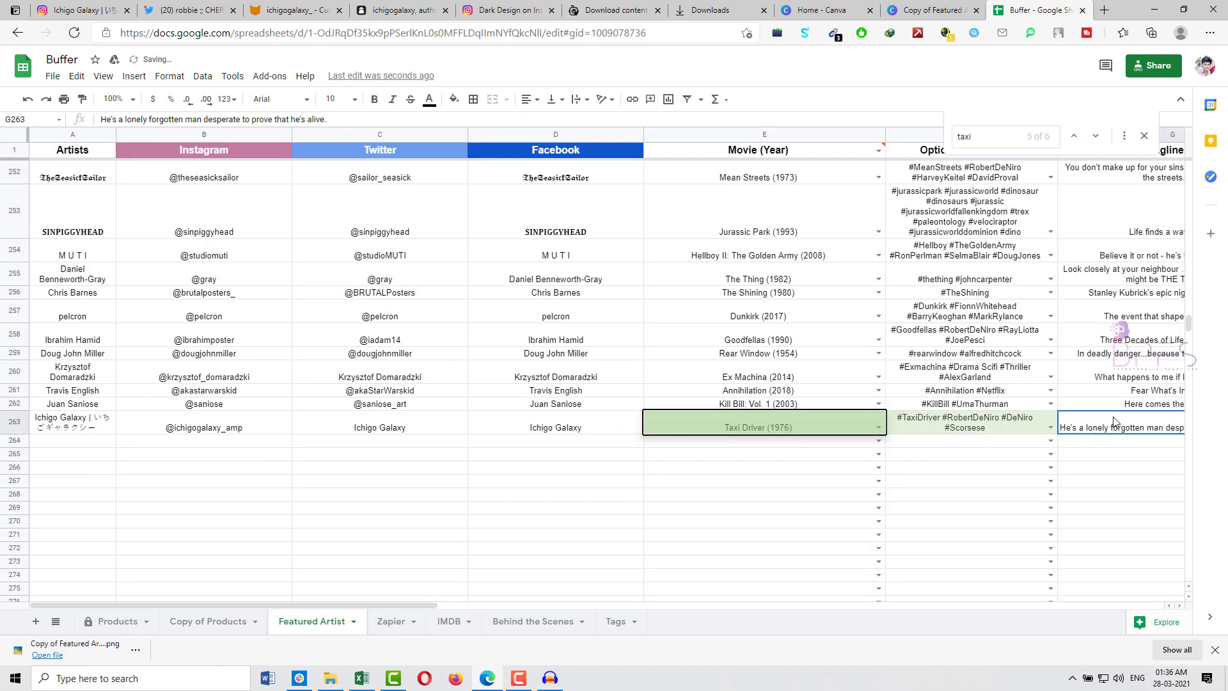
left_click(903, 448)
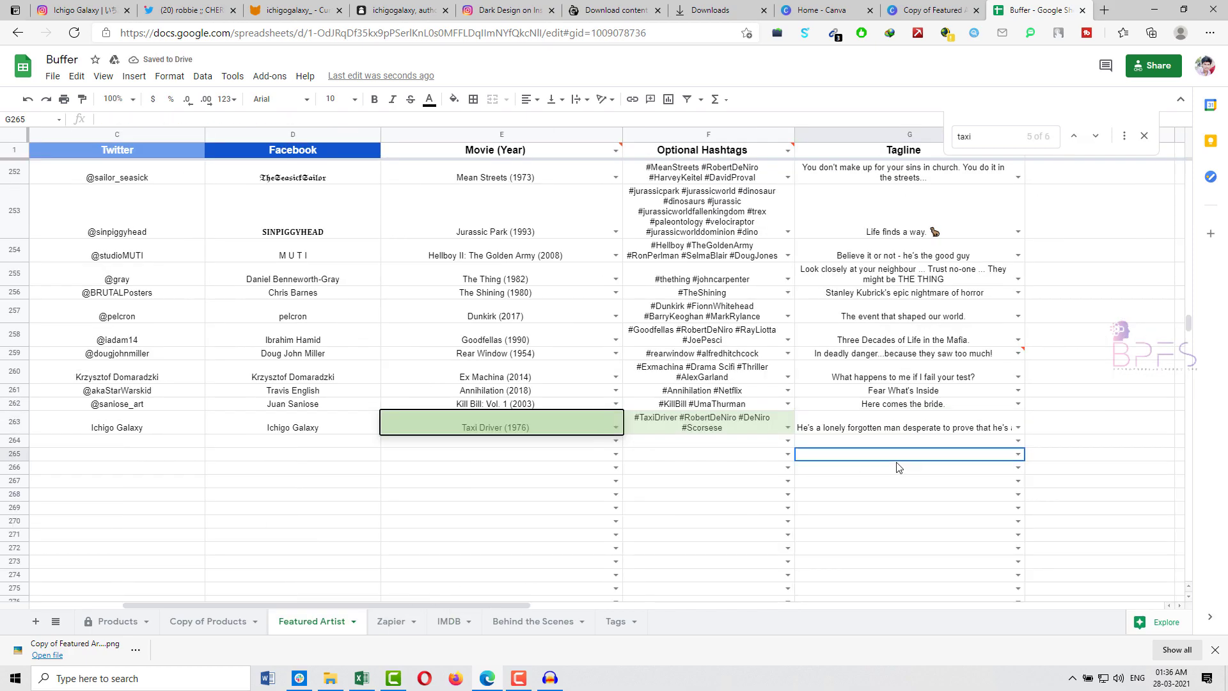
left_click_drag(481, 607, 235, 440)
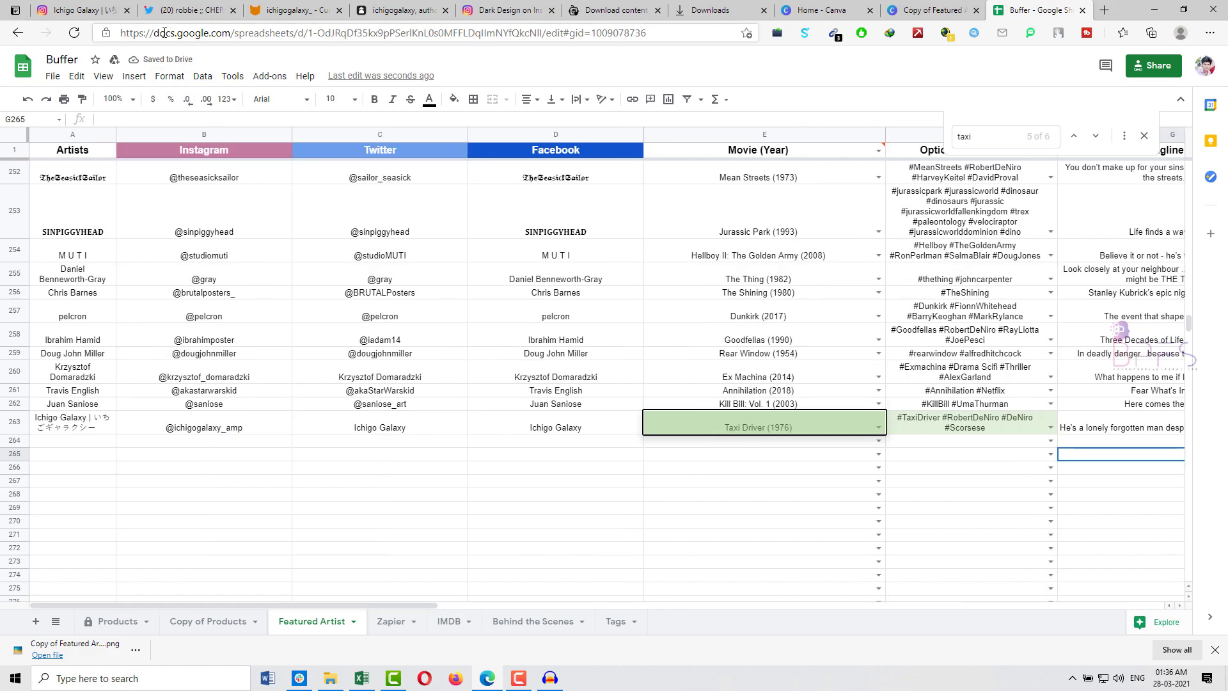
Close the finished artist's Instagram, Twitter and other profile tabs, leaving the Dark Design Instagram post open.
left_click(115, 10)
middle_click(207, 15)
middle_click(206, 15)
middle_click(207, 15)
middle_click(115, 15)
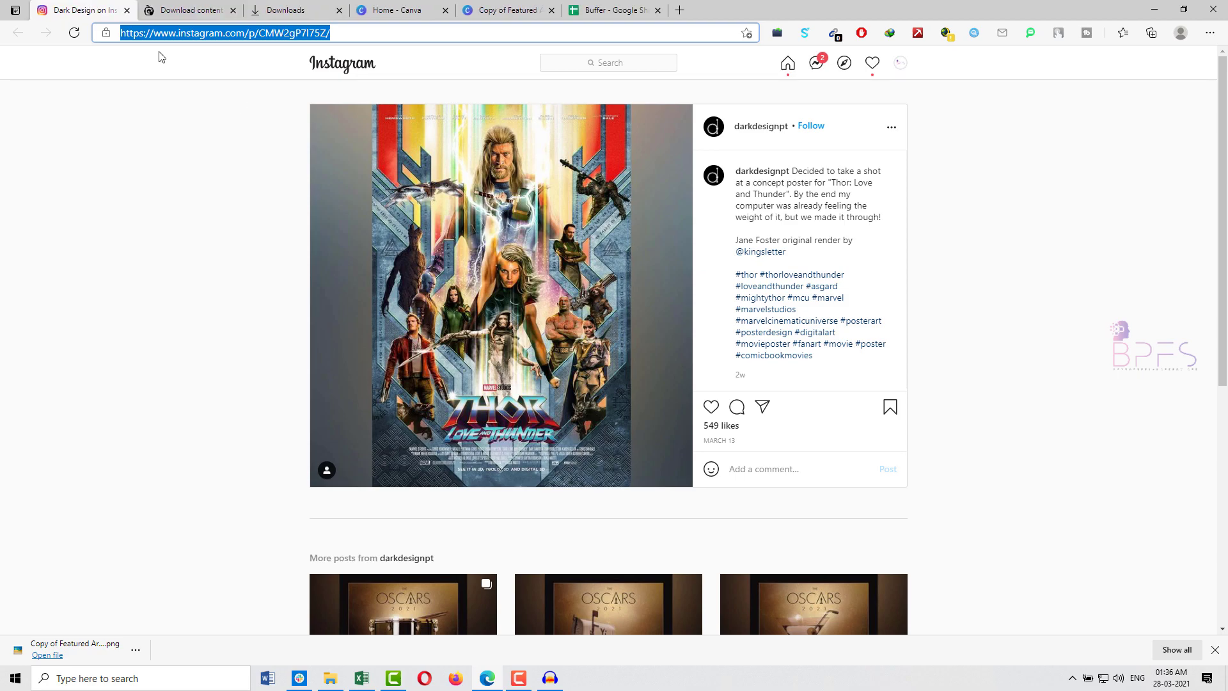
Copy the Thor poster artist's Instagram handle from the post and search the Featured Artist sheet for the existing entry.
left_click_drag(793, 126, 736, 132)
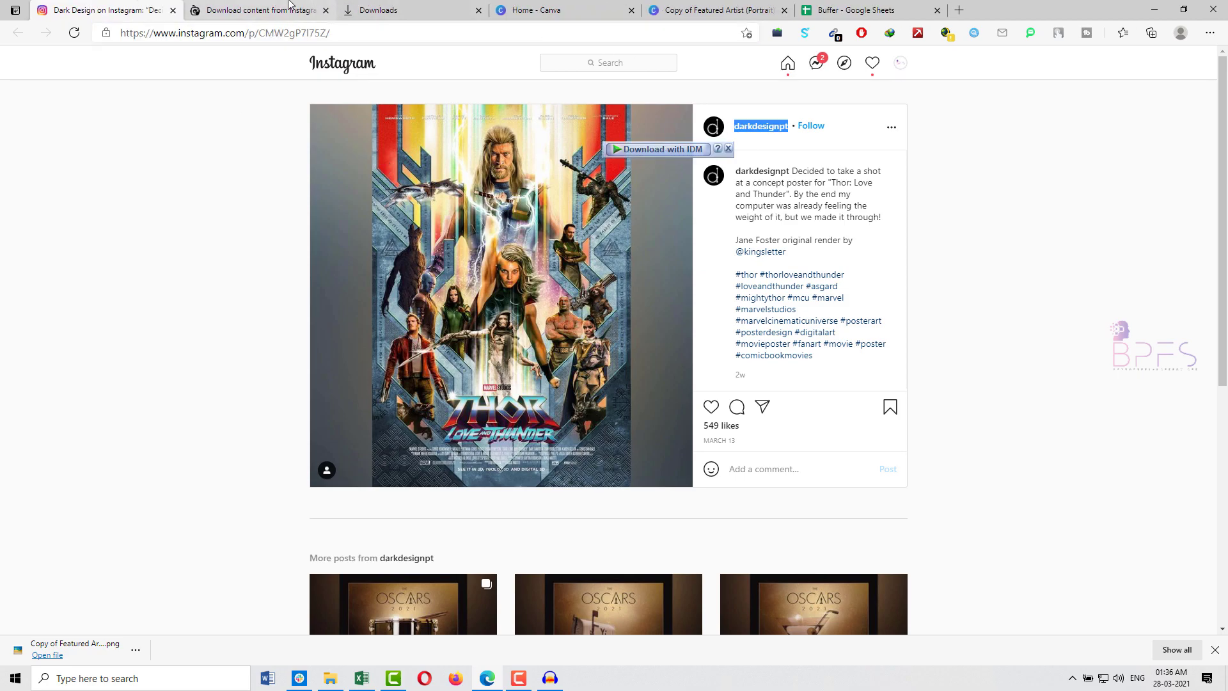
left_click(850, 10)
key("ctrl+f")
key("ctrl+v")
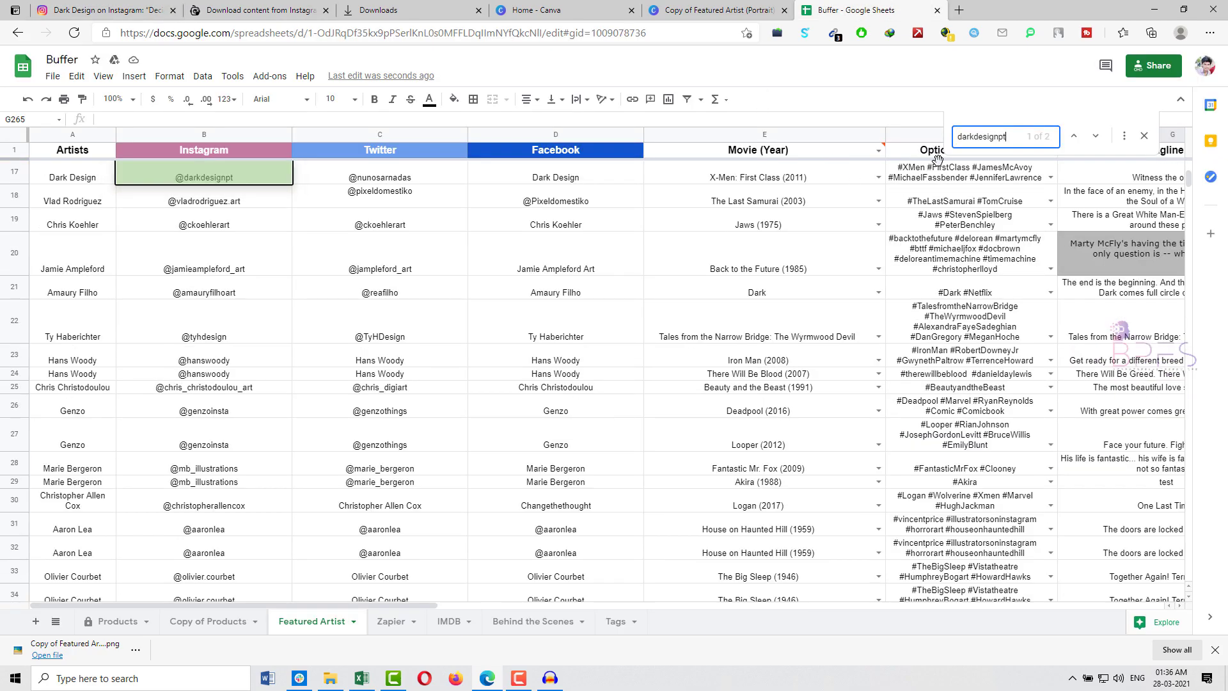
left_click_drag(82, 186, 544, 168)
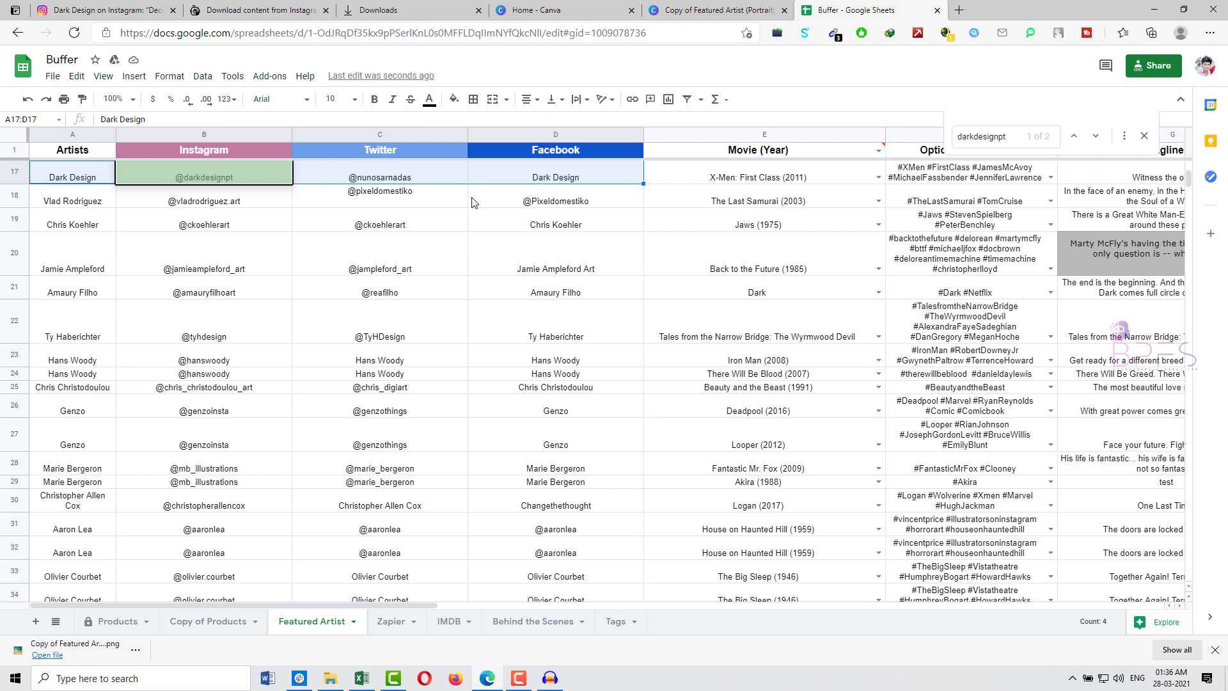
Set row 17's movie to Thor: Love and Thunder (2022), its hashtags to #Thor #LoveandThunder and its tagline to the matching Thor sequel line.
left_click(759, 174)
double_click(760, 171)
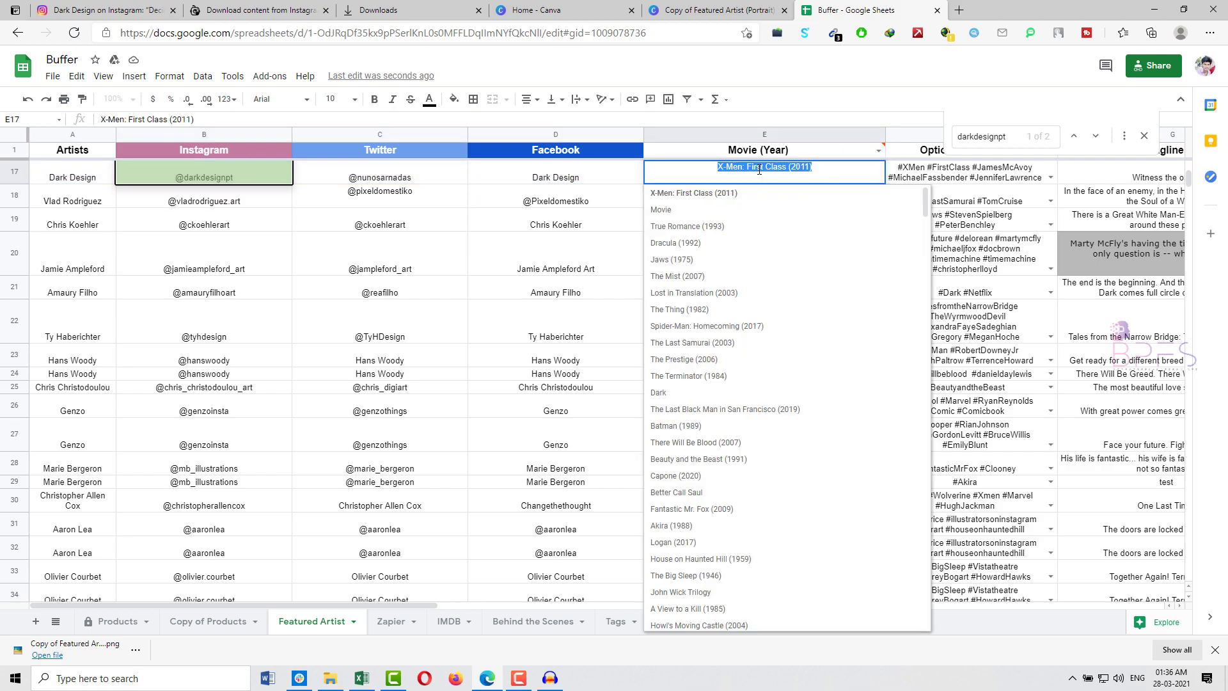
type("Thor")
key("Tab")
type("Thor")
key("Return")
key("Tab")
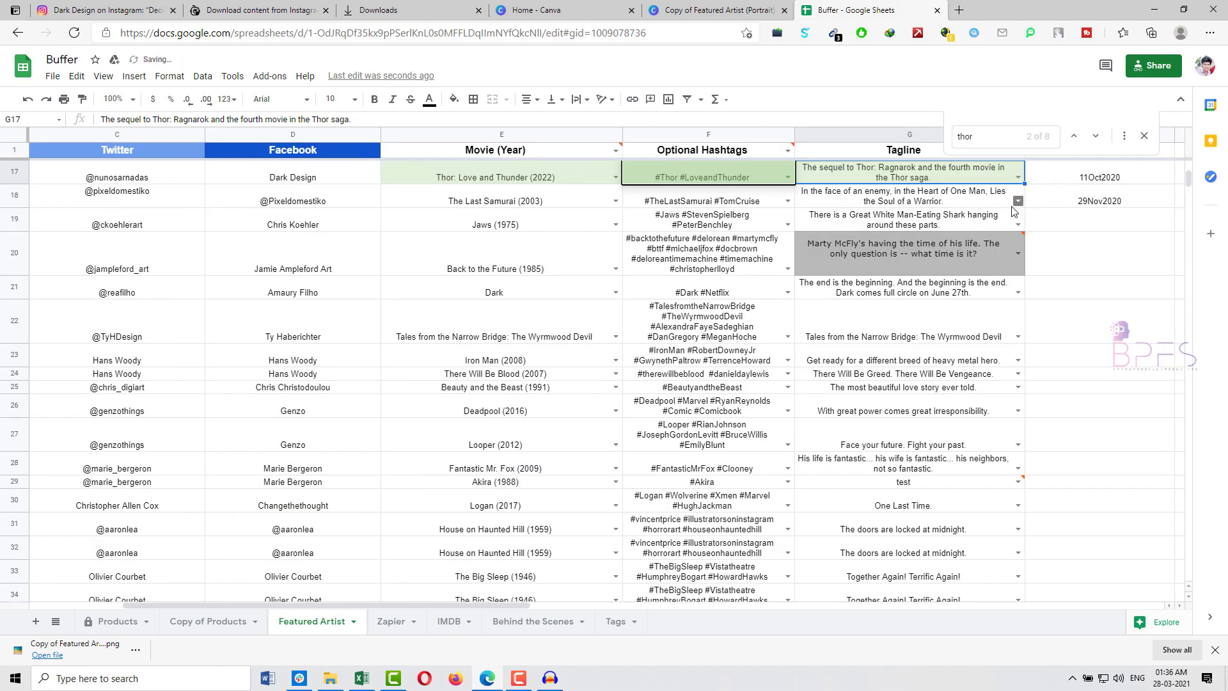
key("shift+Tab")
key("Escape")
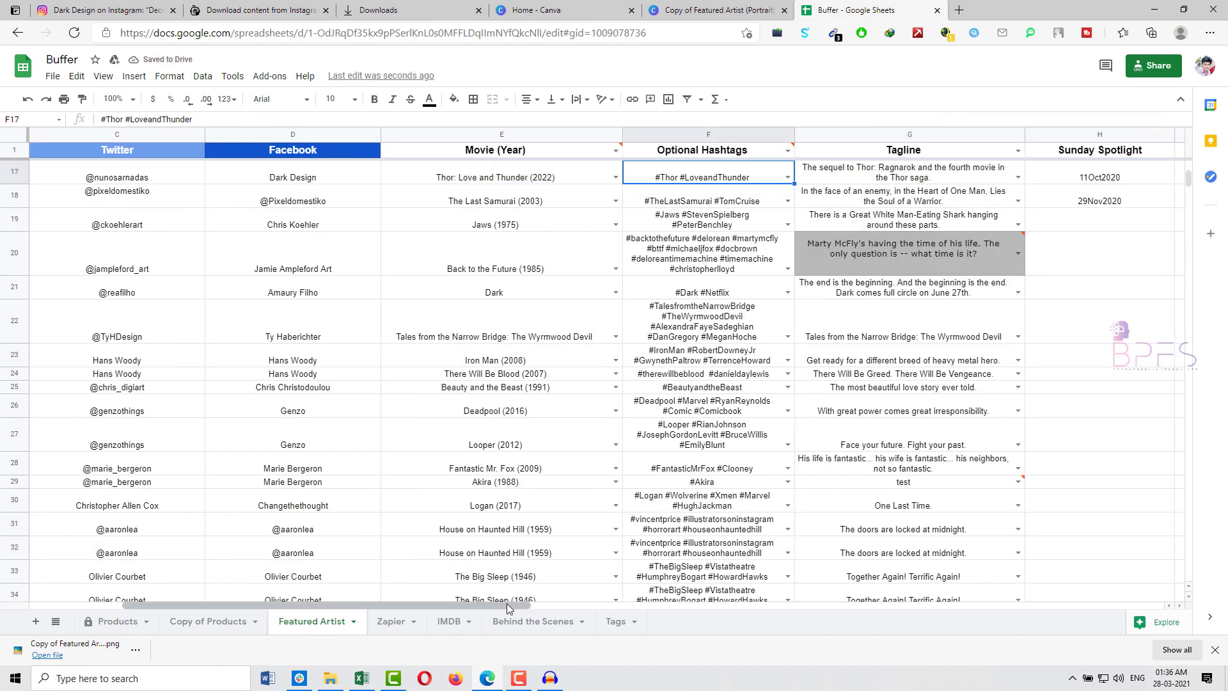
left_click_drag(507, 603, 446, 617)
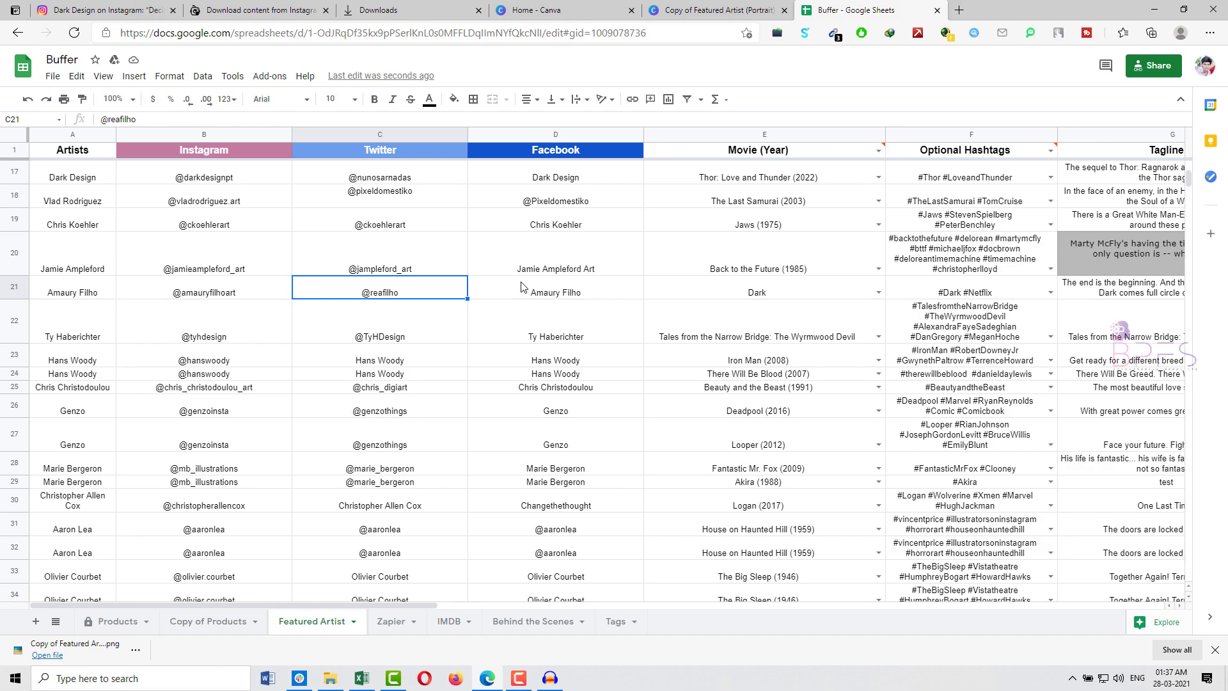
Compare the Featured Artist entries with the Instagram, Twitter and Facebook captions built on the Zapier sheet.
key("Tab")
left_click(392, 626)
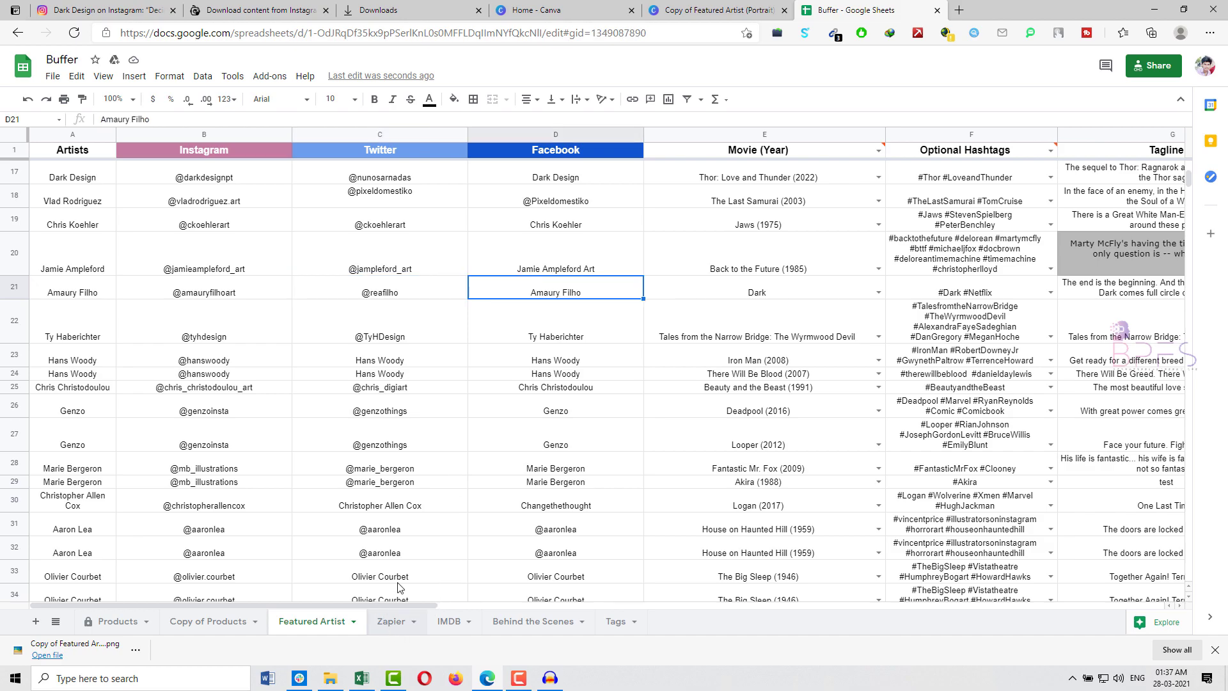
left_click(311, 279)
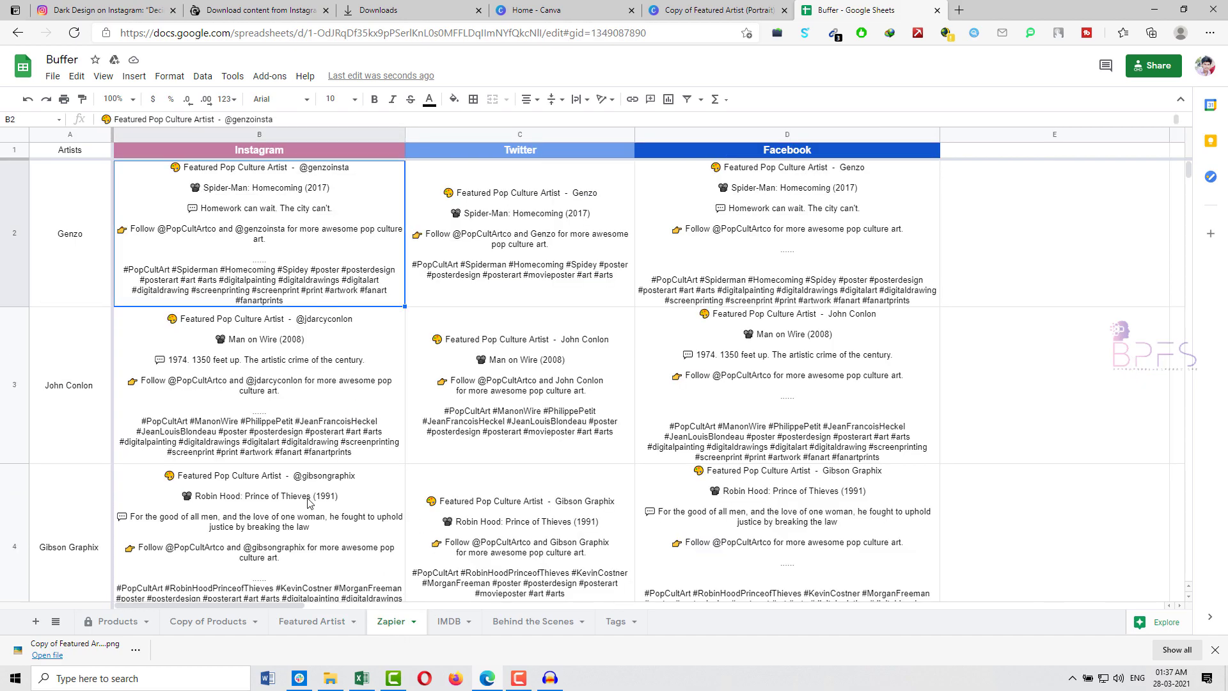
left_click(313, 626)
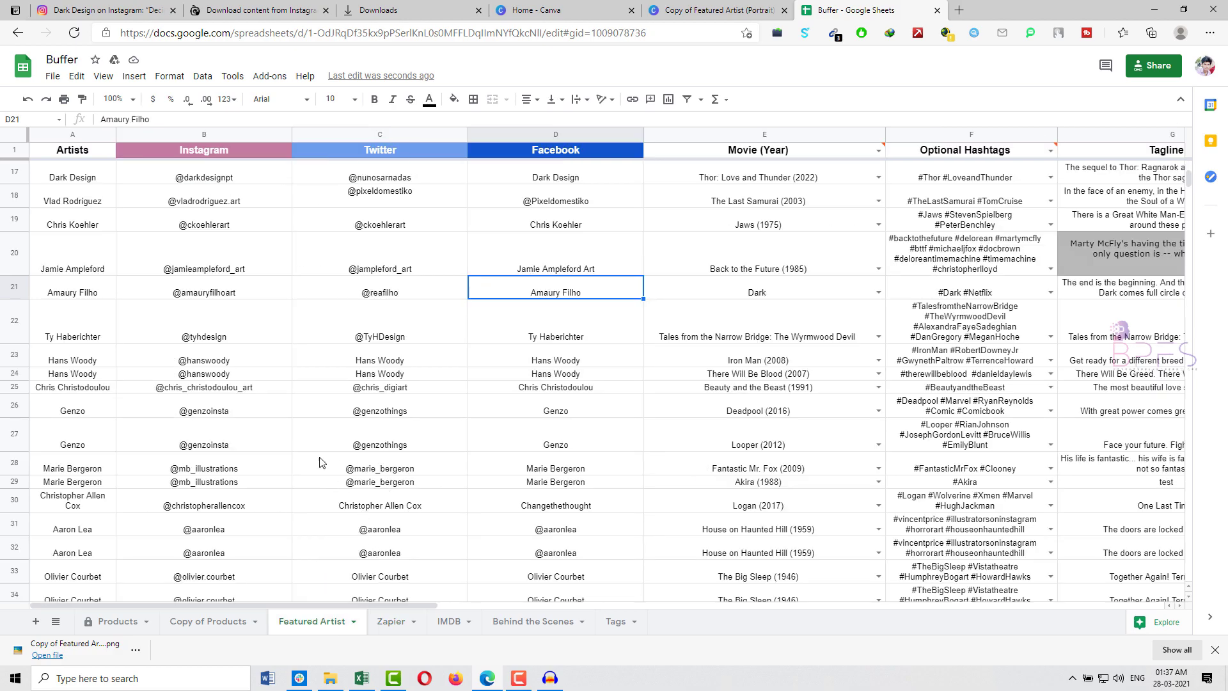
left_click(381, 627)
left_click(277, 435)
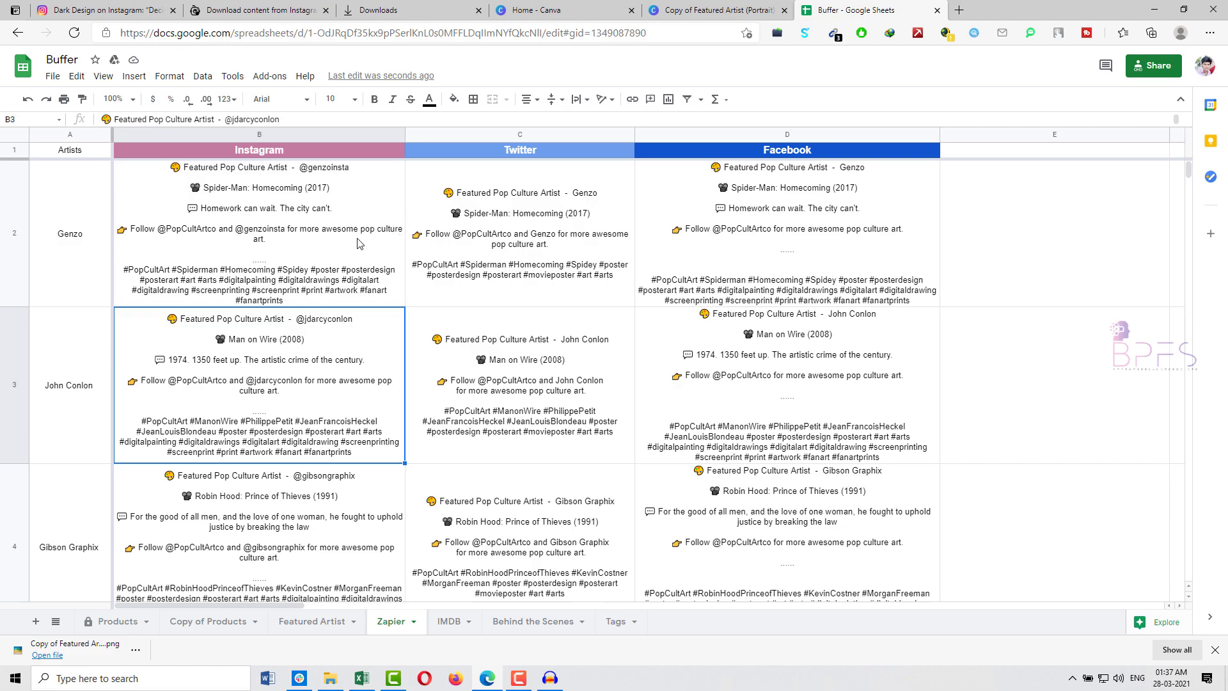
left_click(338, 290)
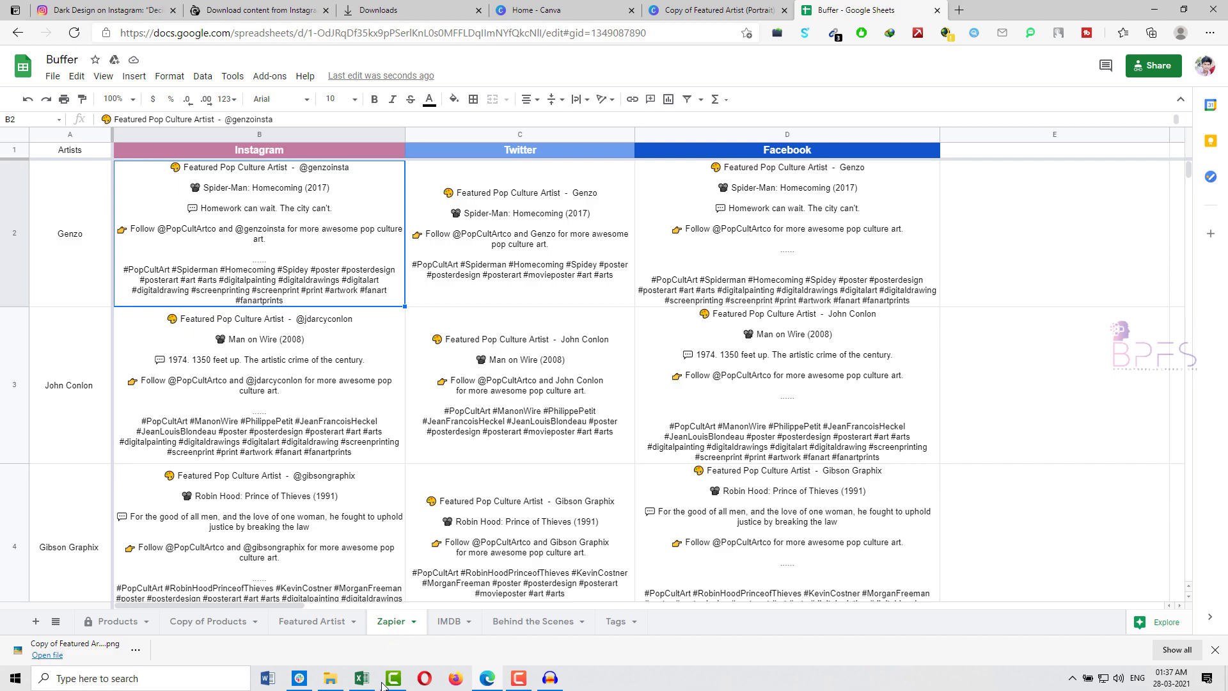
left_click(291, 445)
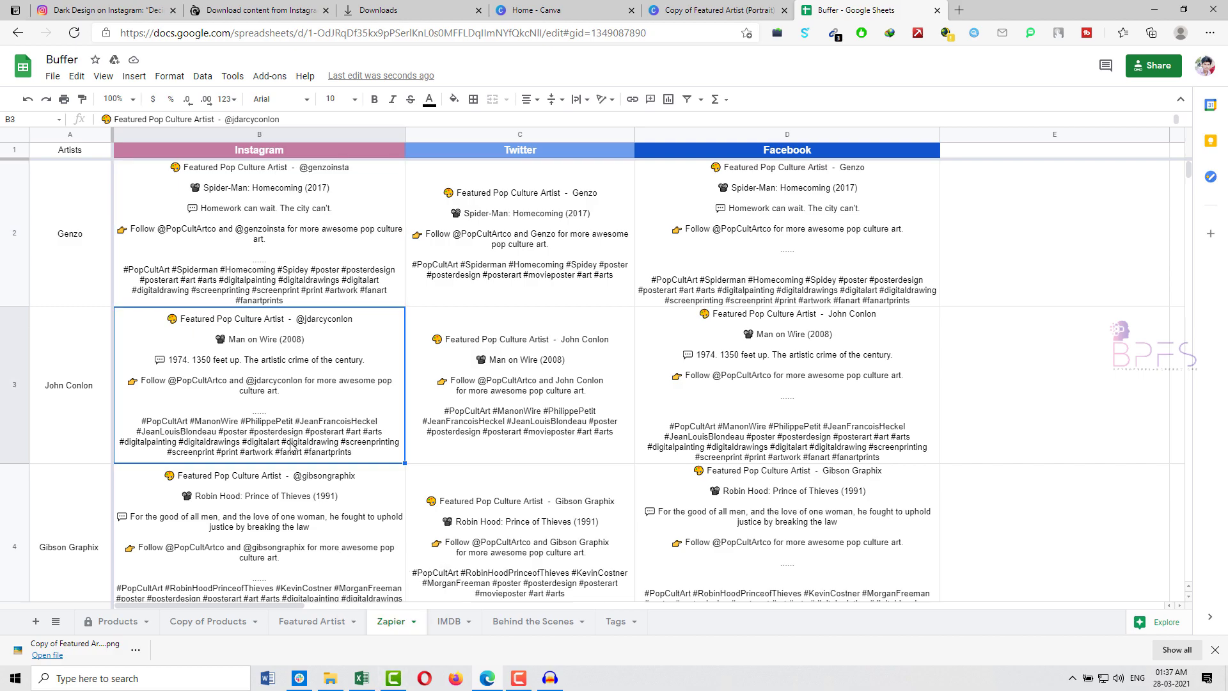
Find the Thor: Love and Thunder and Taxi Driver captions at the end of the Zapier sheet and look them over.
key("ctrl+shift+Down")
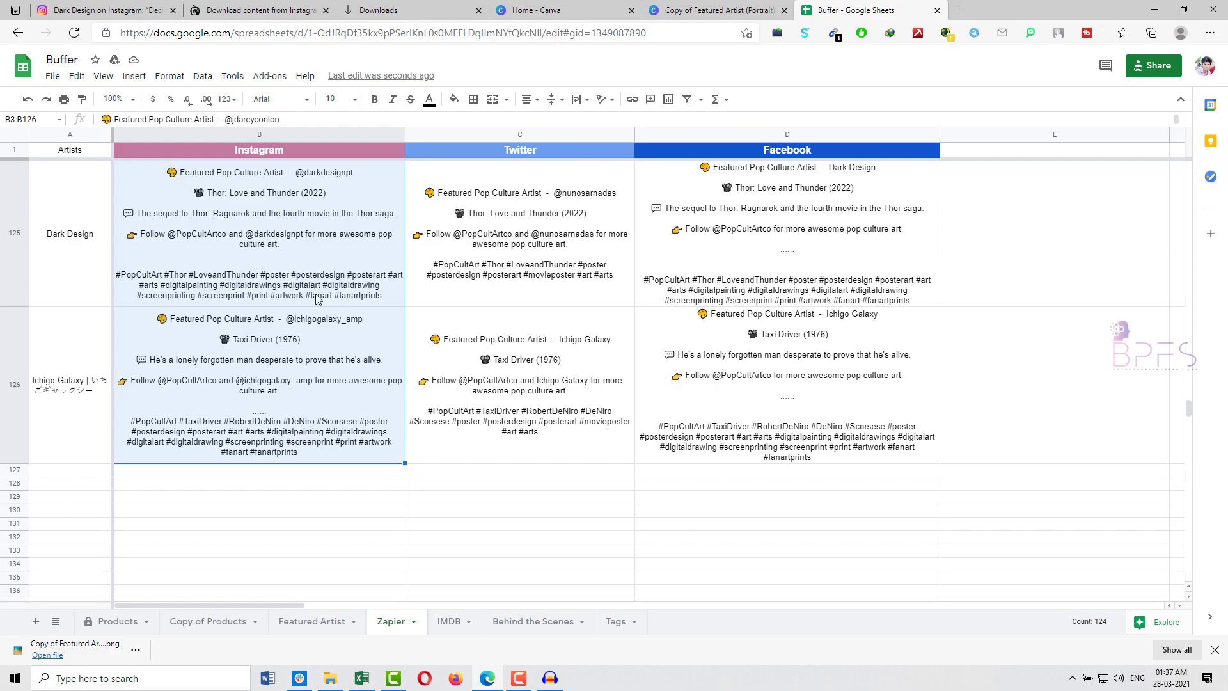
left_click(298, 251)
scroll(422, 268, "up", 3)
left_click(323, 620)
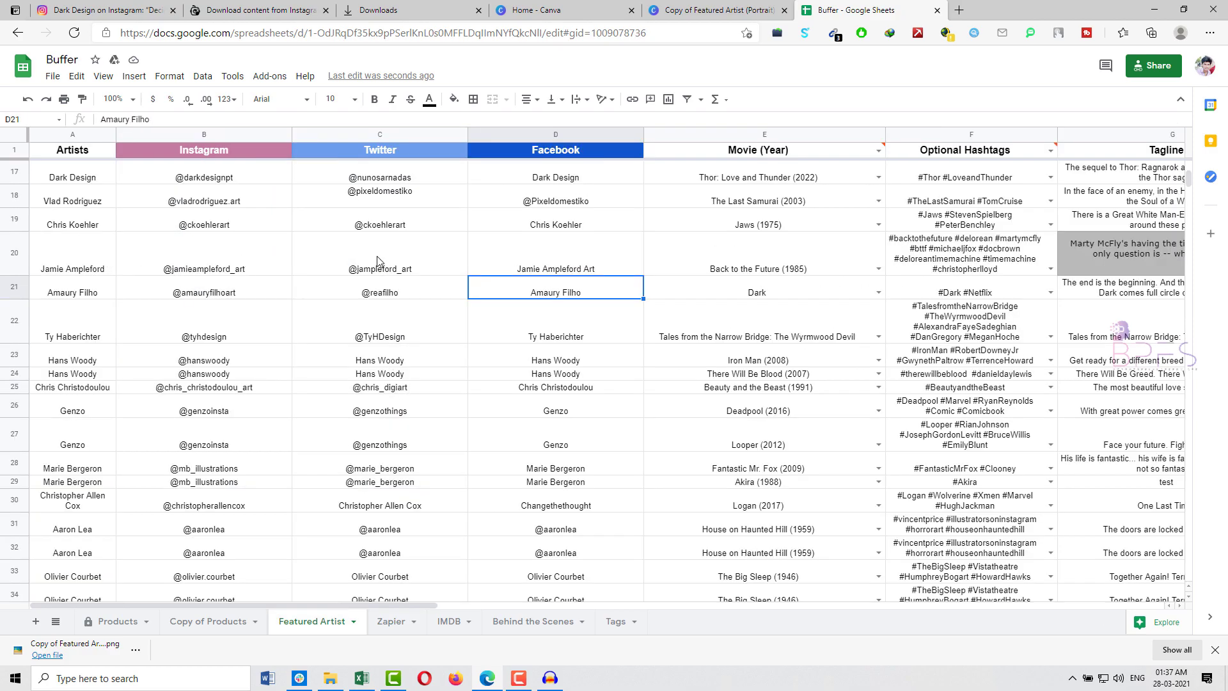
left_click(448, 622)
left_click(391, 621)
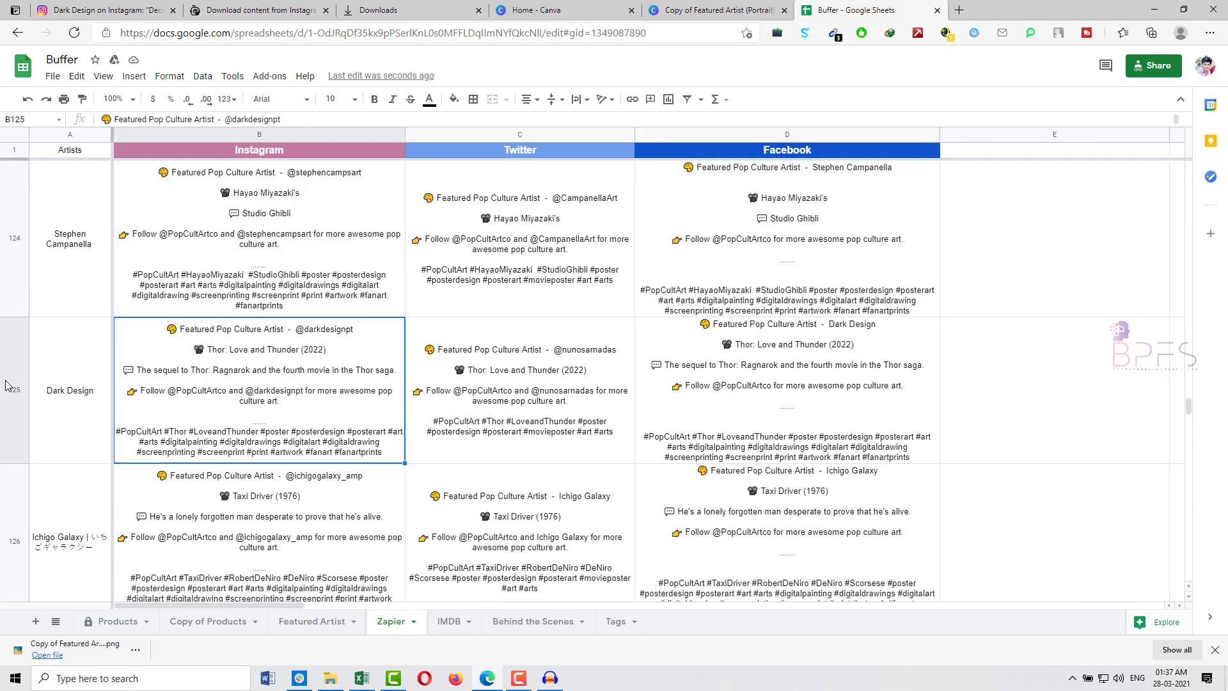
left_click(6, 384)
scroll(182, 367, "down", 2)
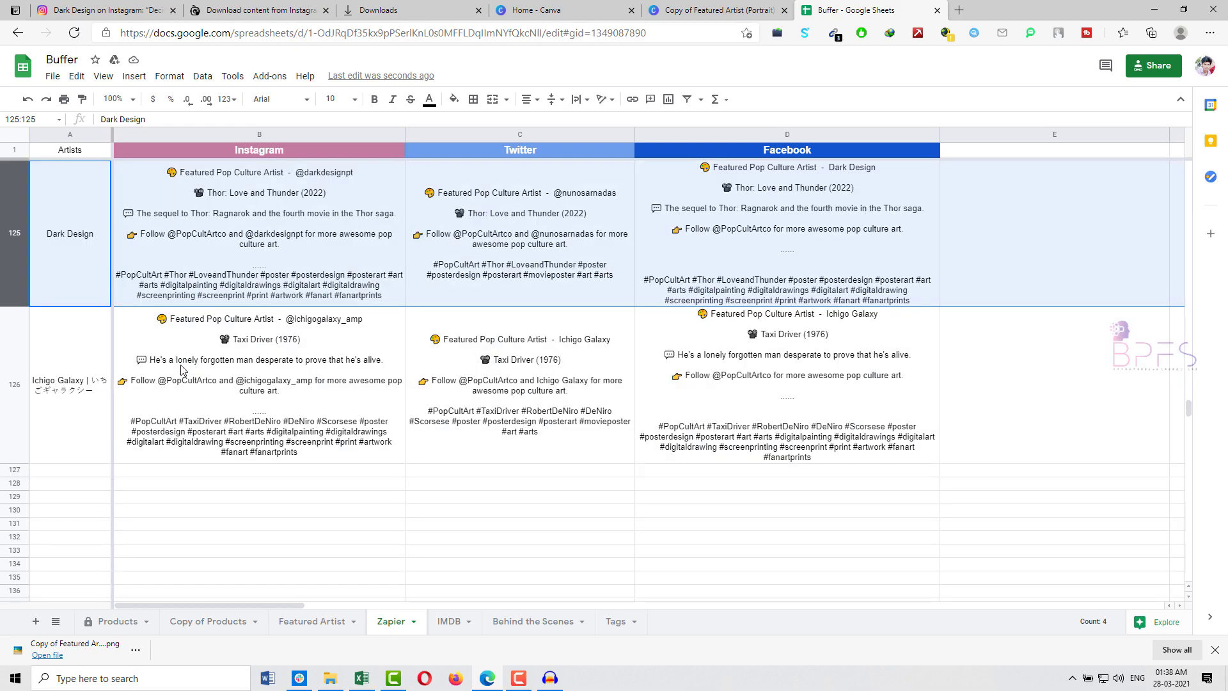
left_click(14, 378)
left_click_drag(299, 352, 698, 355)
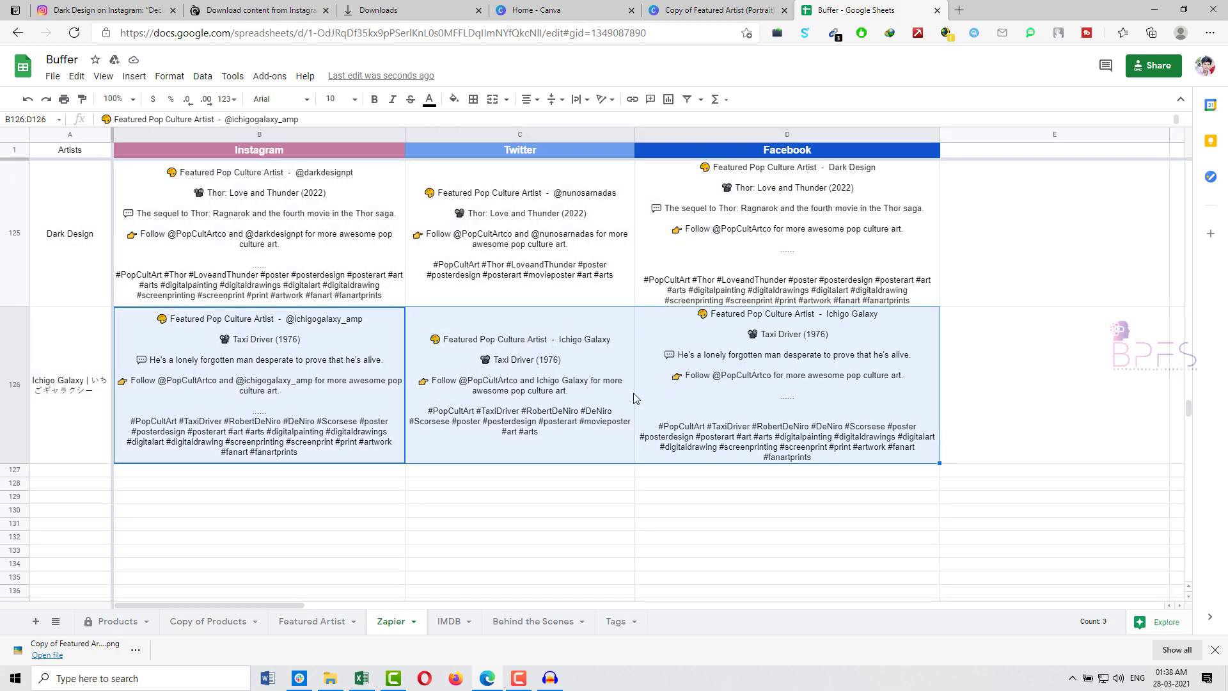
Inspect the full Instagram, Twitter and Facebook caption text for Thor: Love and Thunder in row 125 of the Zapier sheet.
double_click(337, 267)
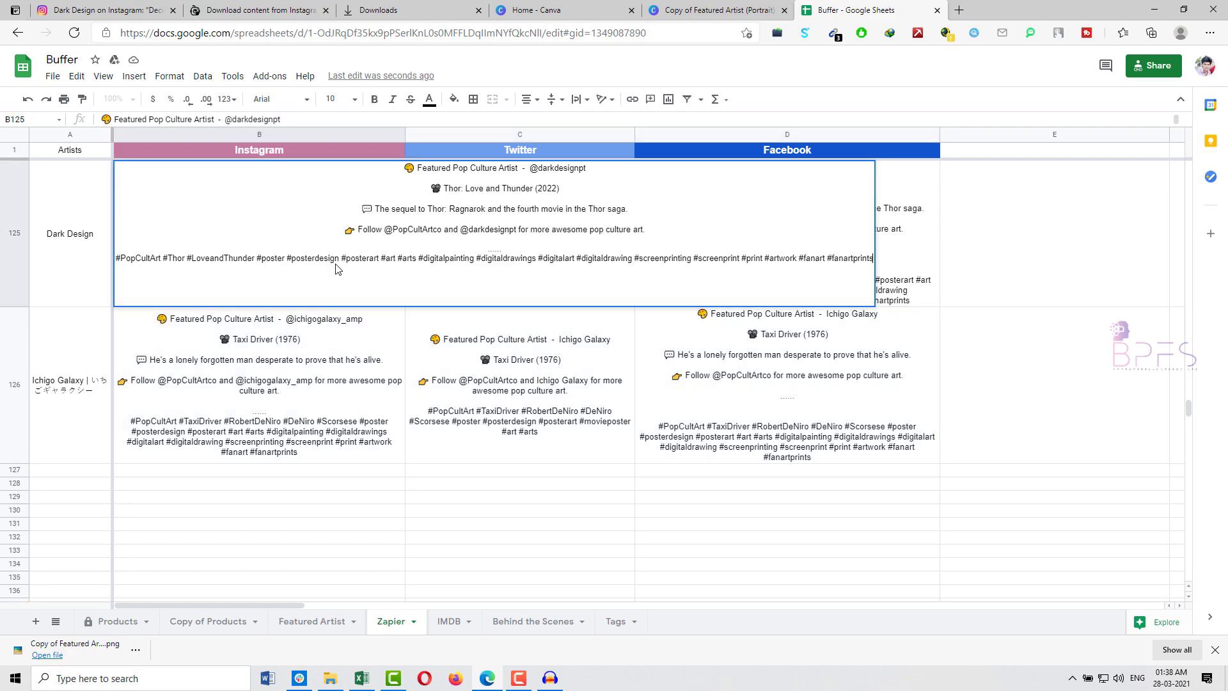
left_click(612, 331)
double_click(296, 228)
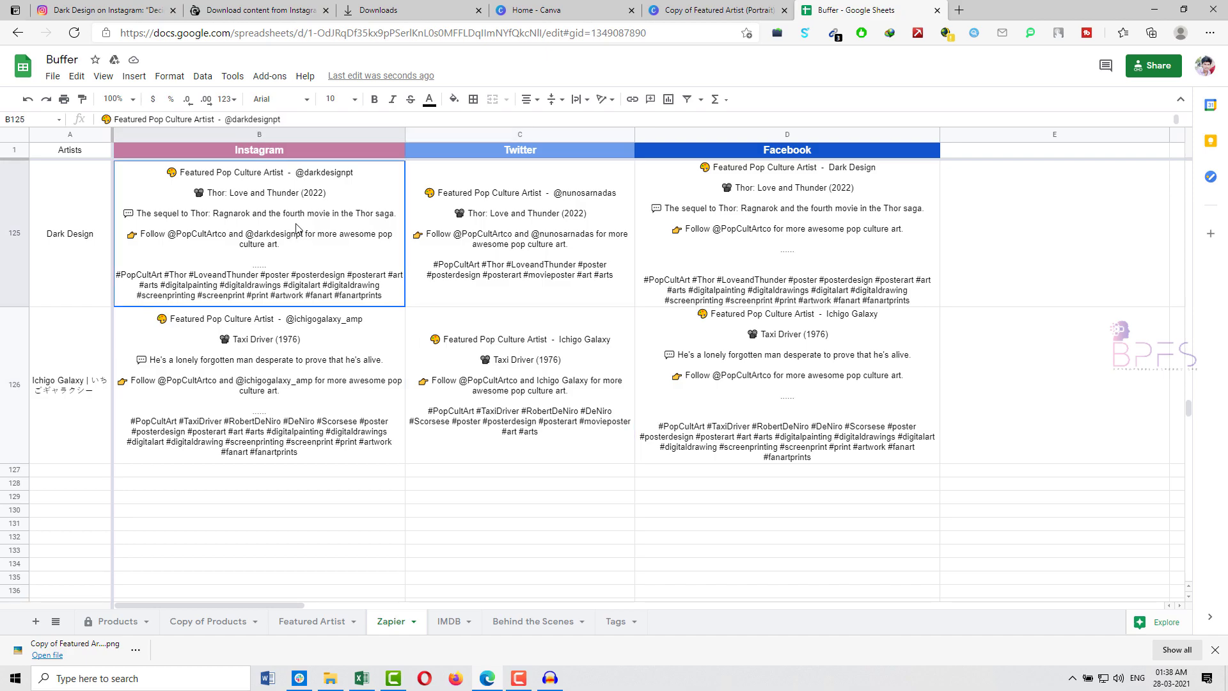
left_click_drag(393, 174, 894, 292)
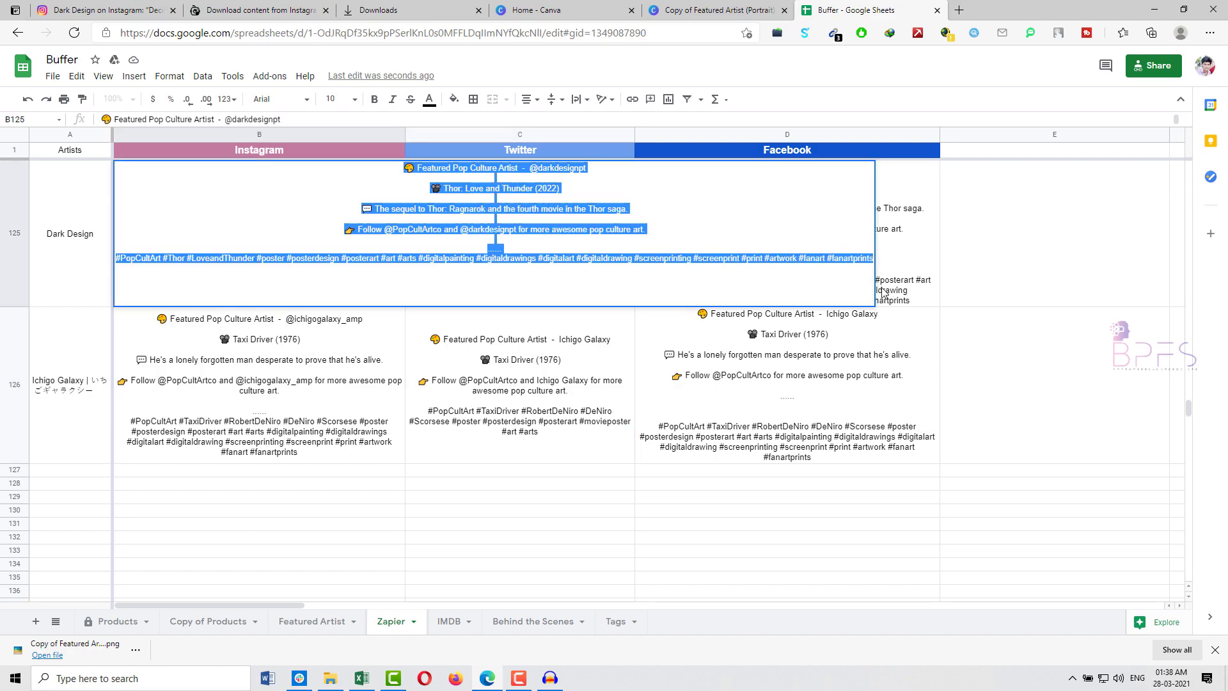
left_click(576, 335)
left_click(552, 204)
double_click(551, 203)
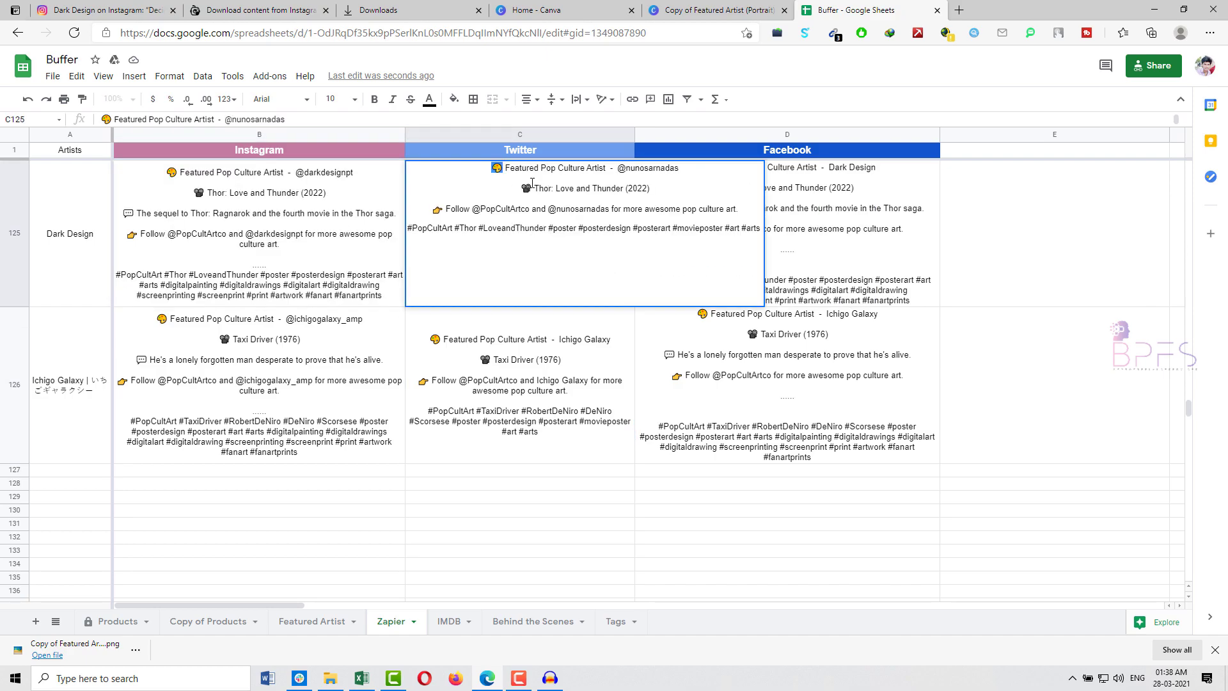
left_click_drag(519, 178, 758, 254)
key("Return")
left_click(811, 190)
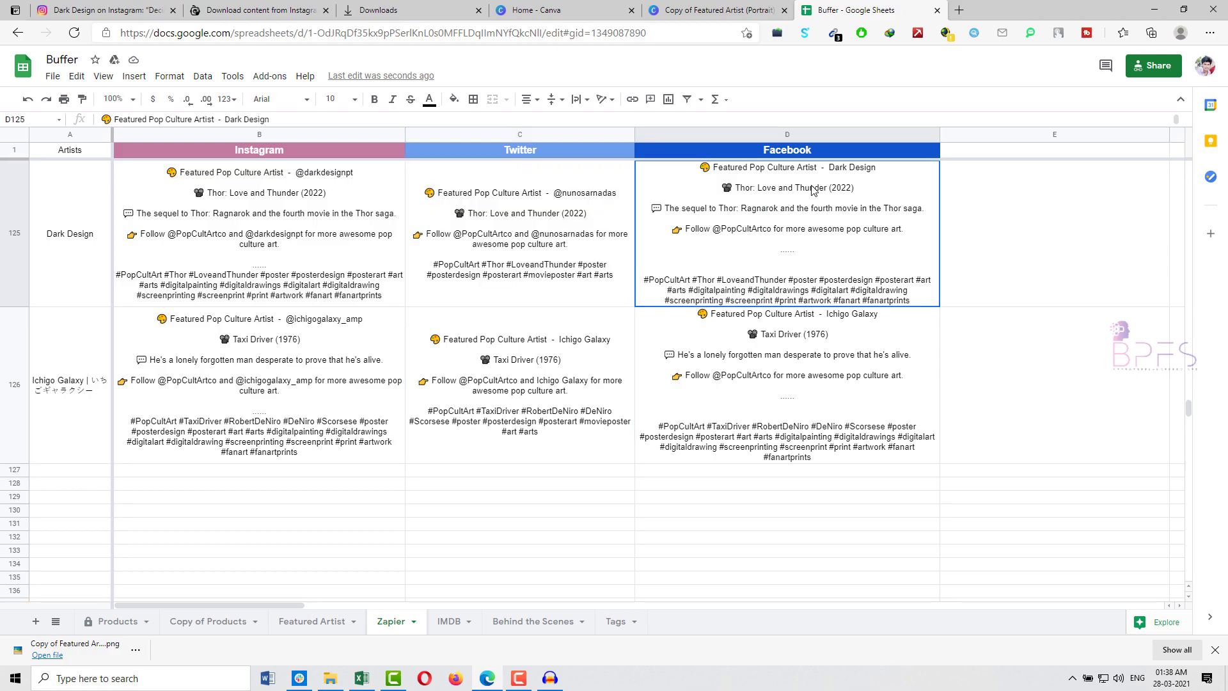
double_click(811, 190)
key("Return")
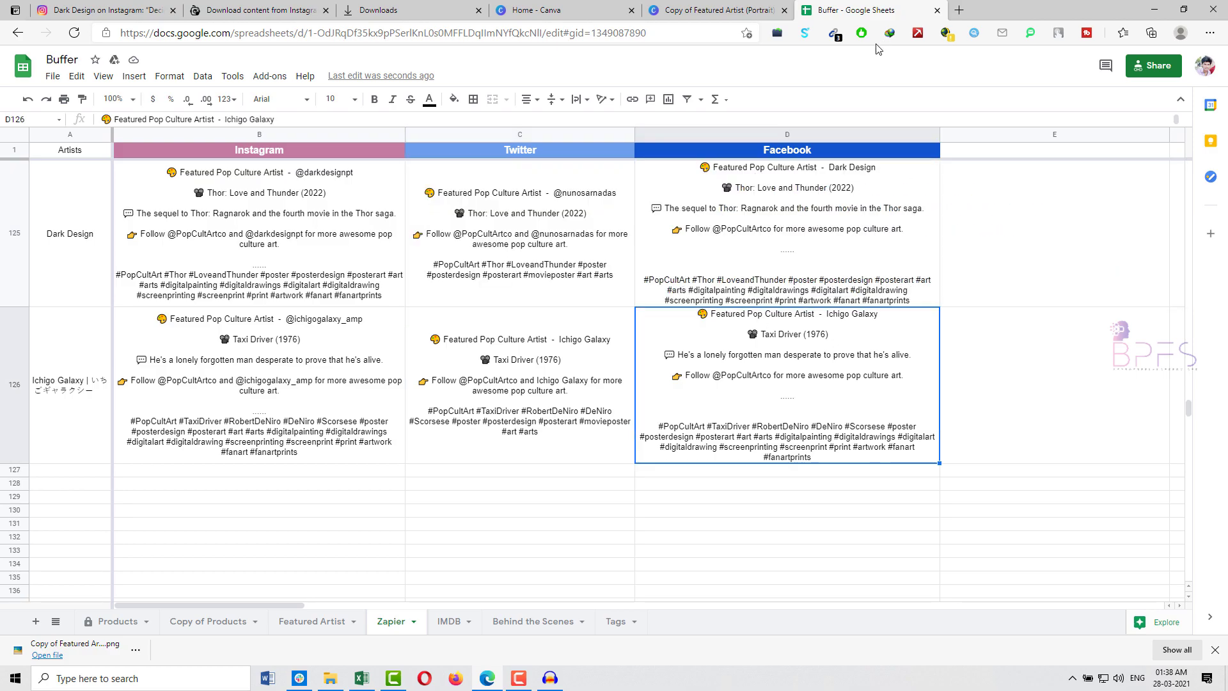
Close both Canva tabs, then search the web for Buffer in a new tab and open the buffer.com homepage.
left_click(630, 11)
left_click(631, 11)
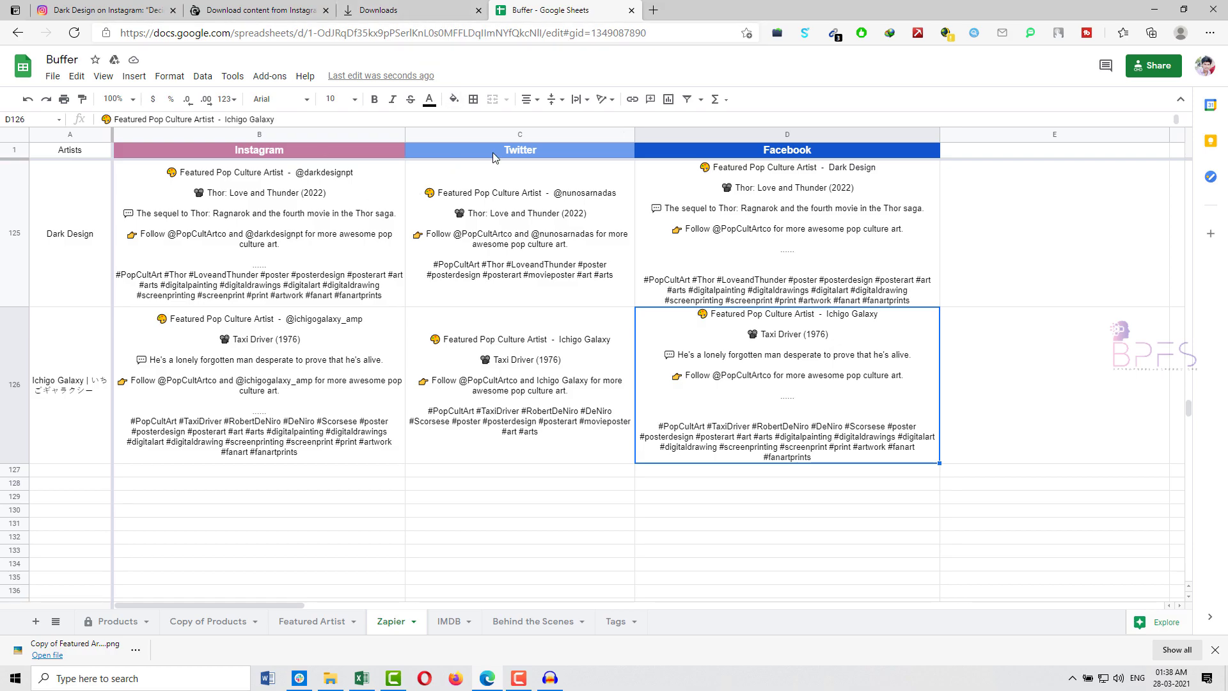
left_click(657, 10)
type("buf")
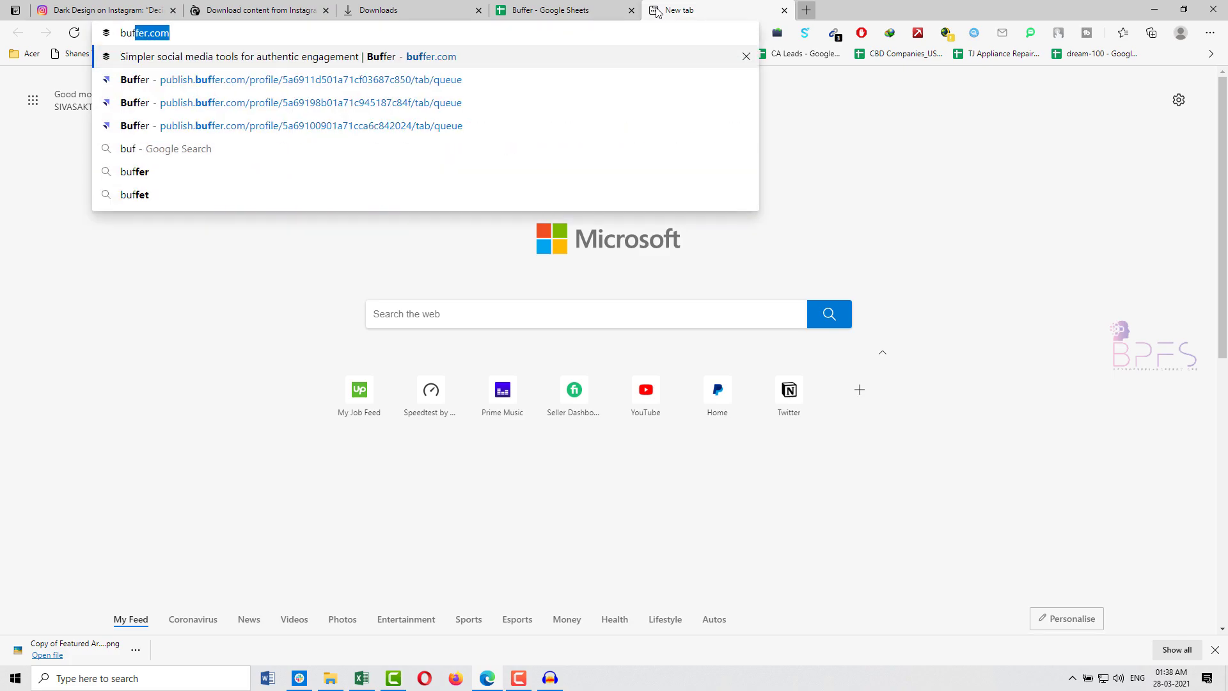
type("fer")
left_click(469, 62)
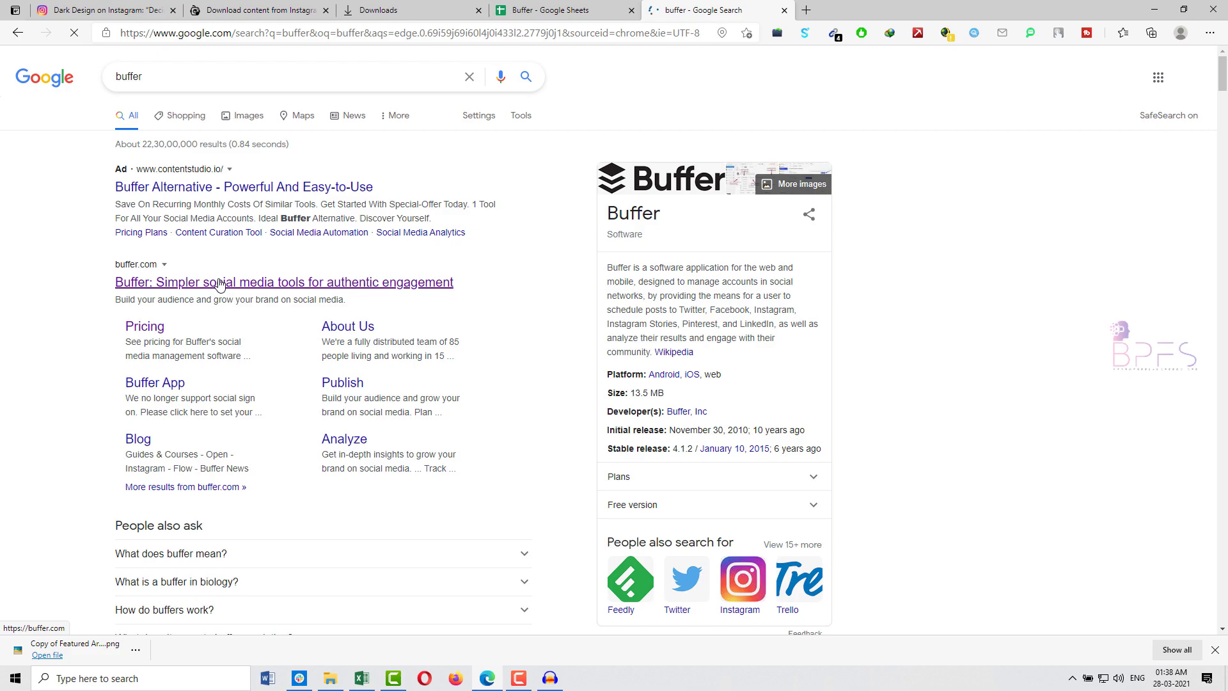
left_click(216, 280)
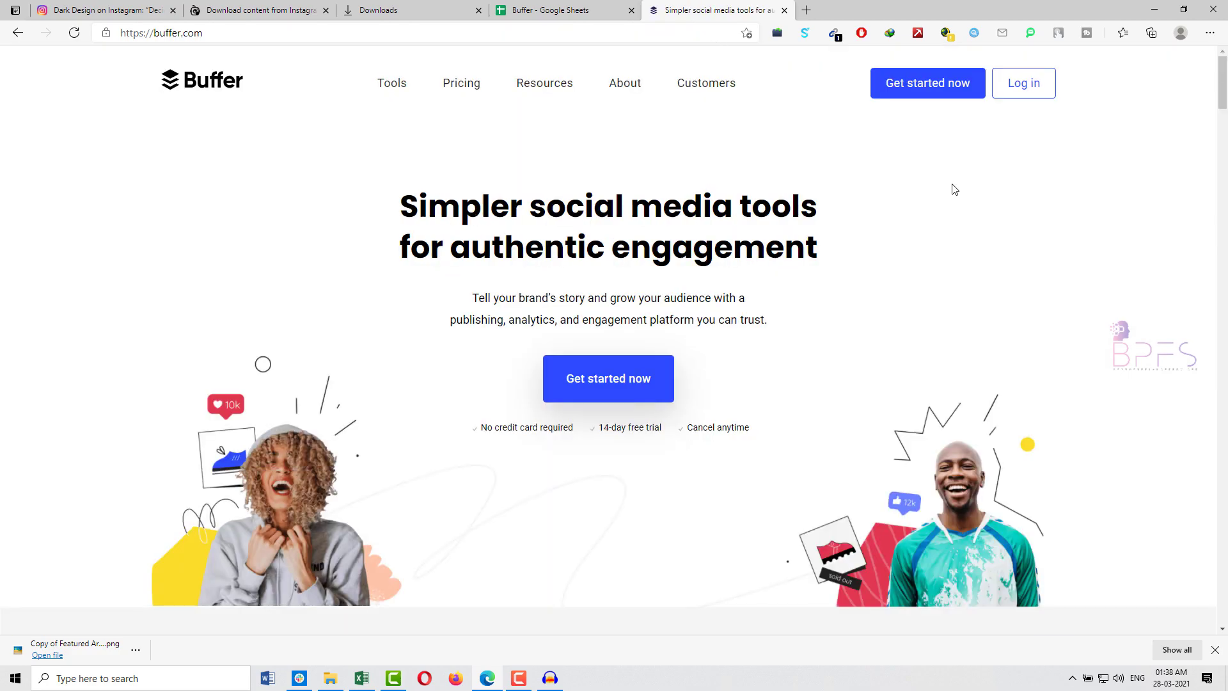
Log in to Buffer and look through the Instagram channel's queue to find the open slots on Sunday, April 4.
left_click(1029, 89)
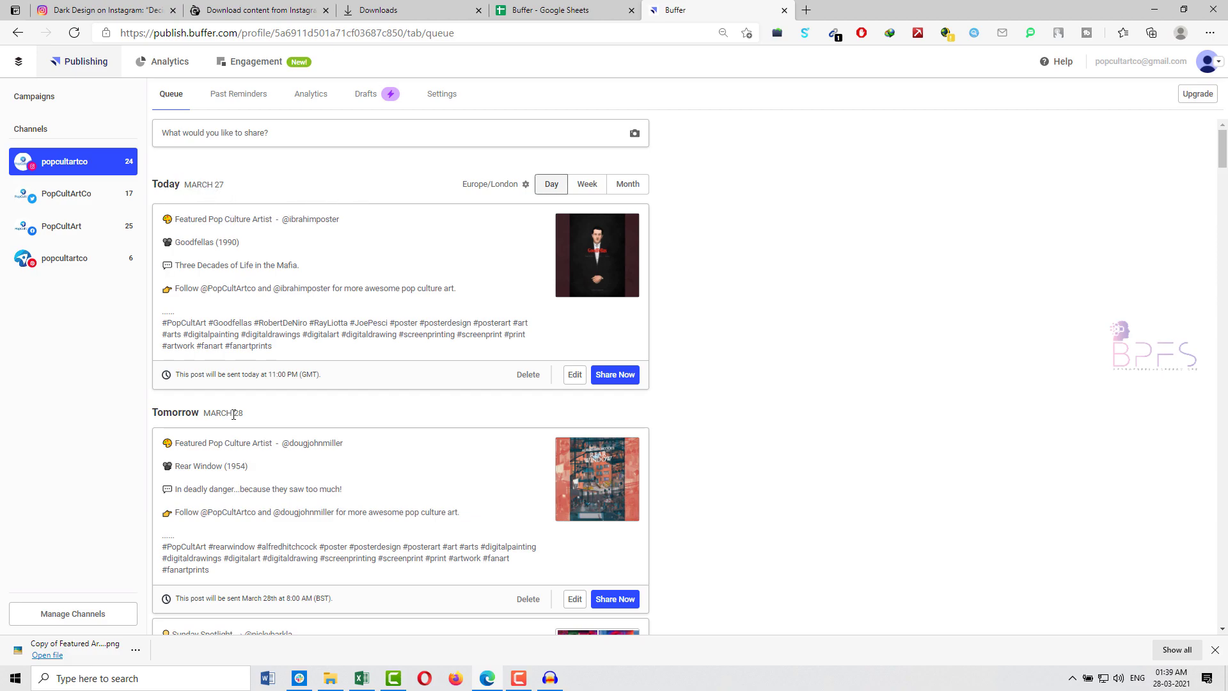
scroll(320, 307, "down", 10)
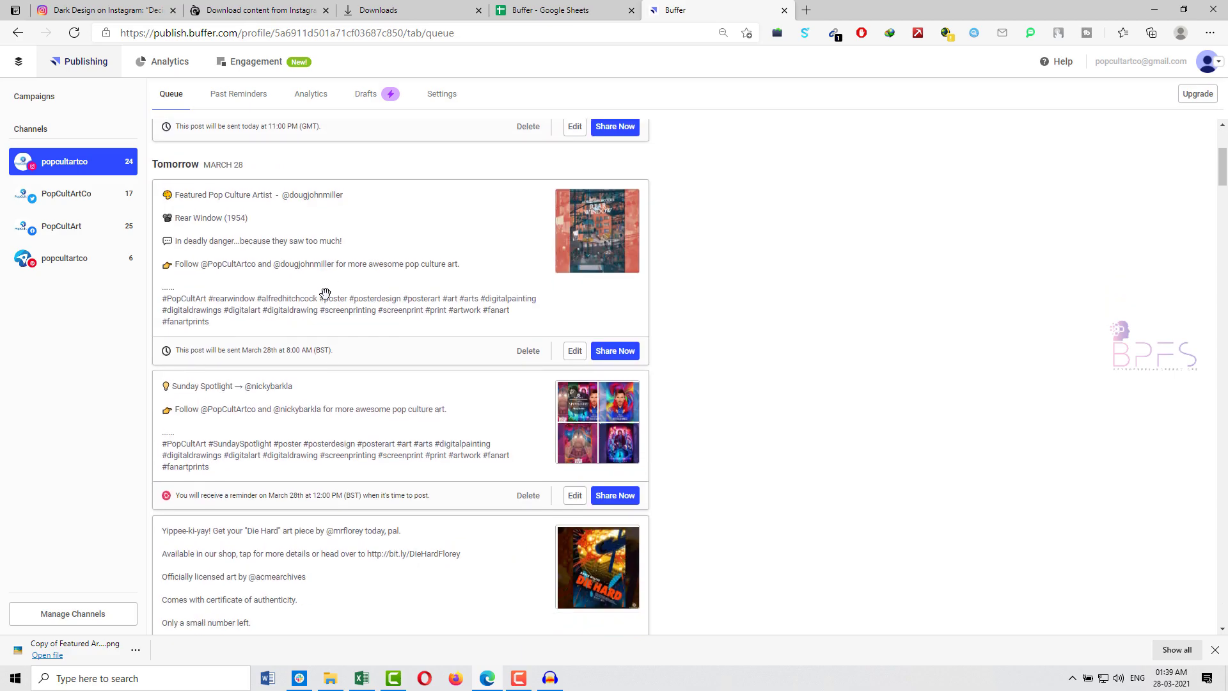
scroll(419, 273, "down", 4)
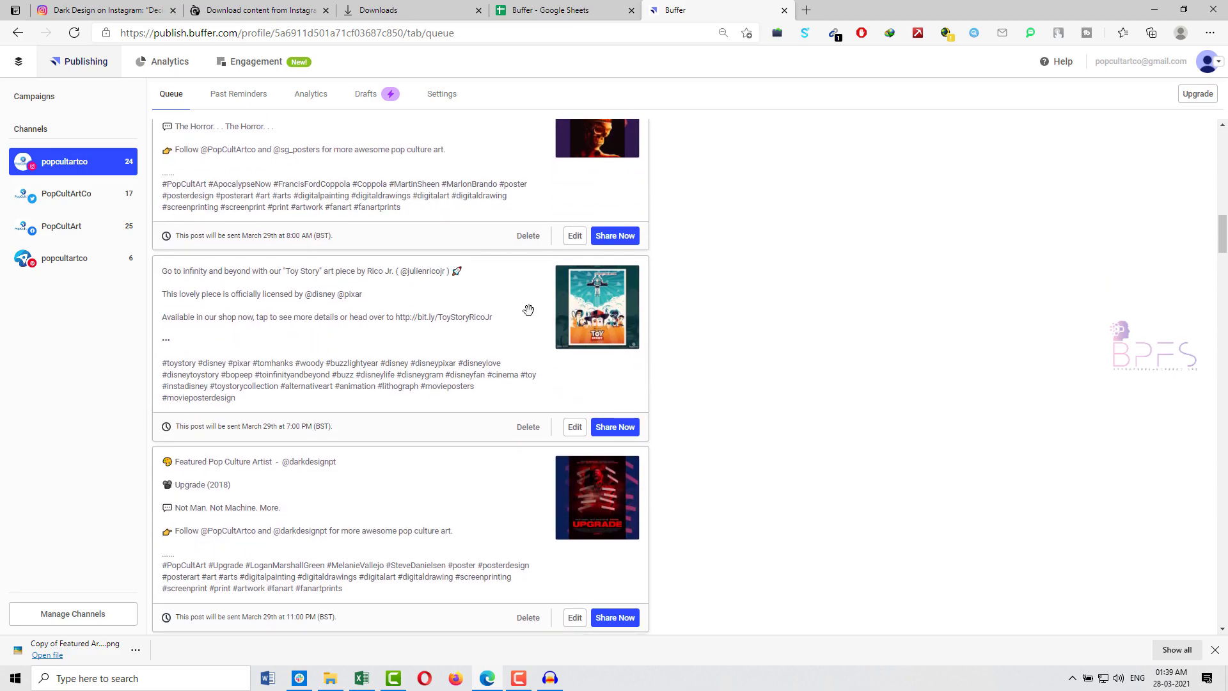
scroll(383, 332, "down", 10)
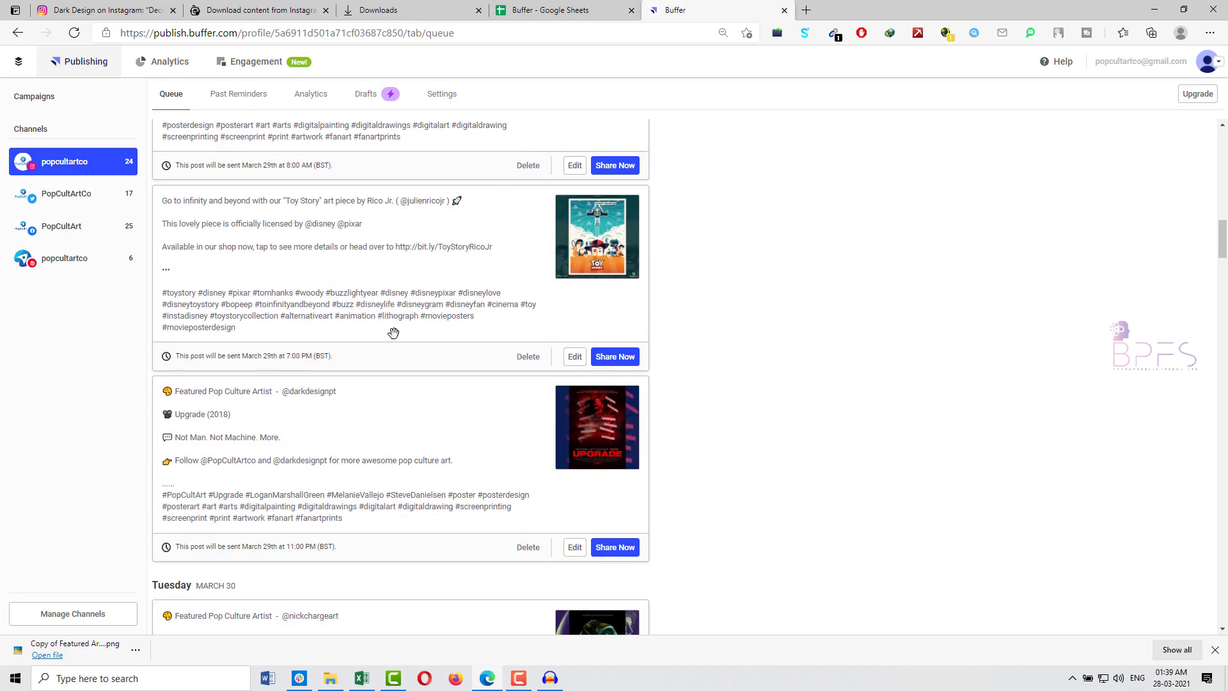
scroll(397, 308, "down", 20)
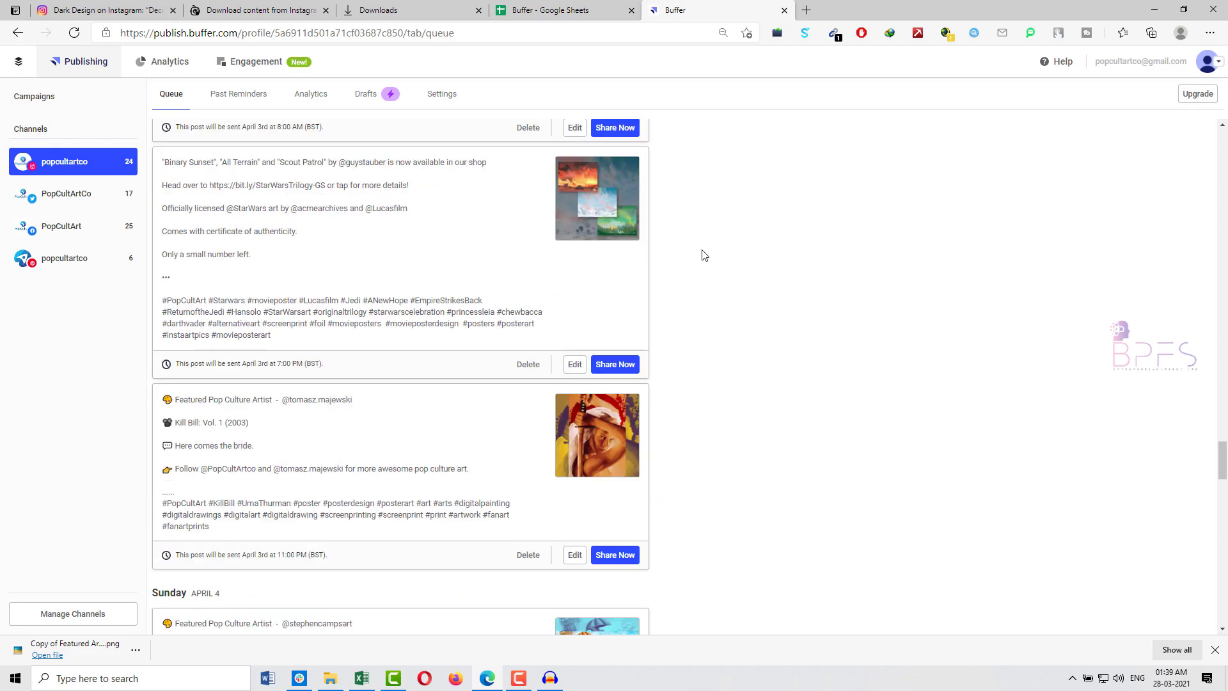
scroll(704, 256, "down", 9)
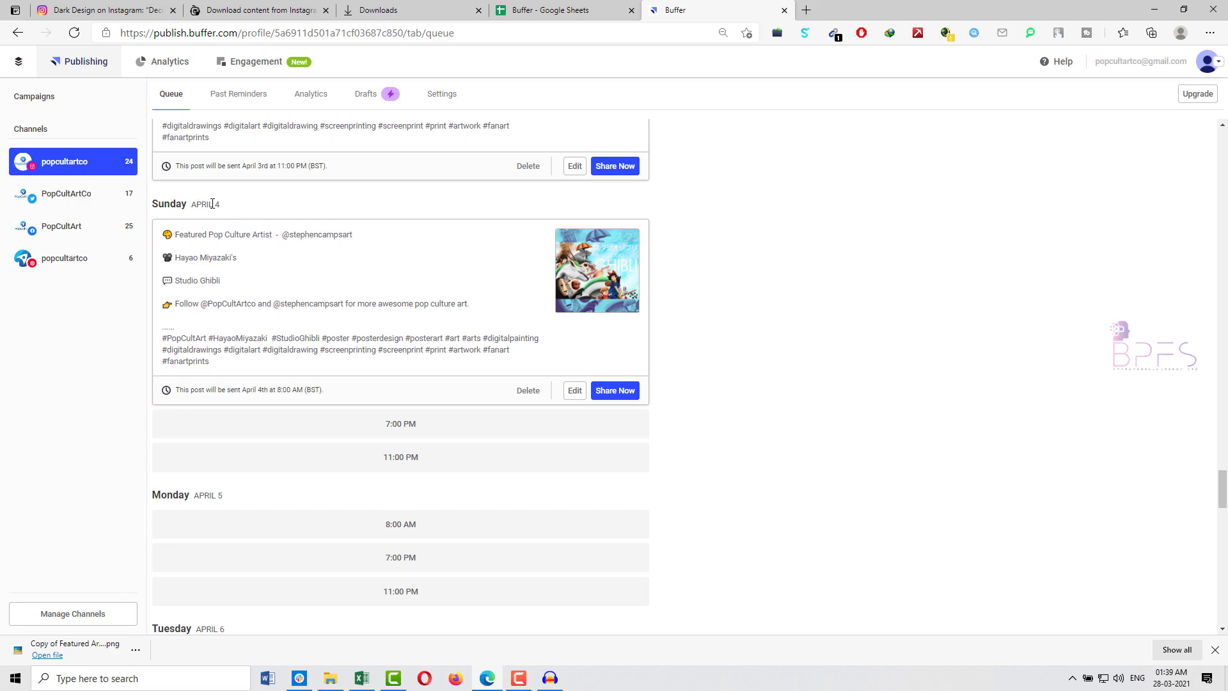
left_click_drag(199, 203, 232, 205)
left_click(266, 198)
Start an Instagram post for April 4, 11:00 PM and fill it with the Thor: Love and Thunder Instagram caption from the Zapier sheet.
left_click(397, 461)
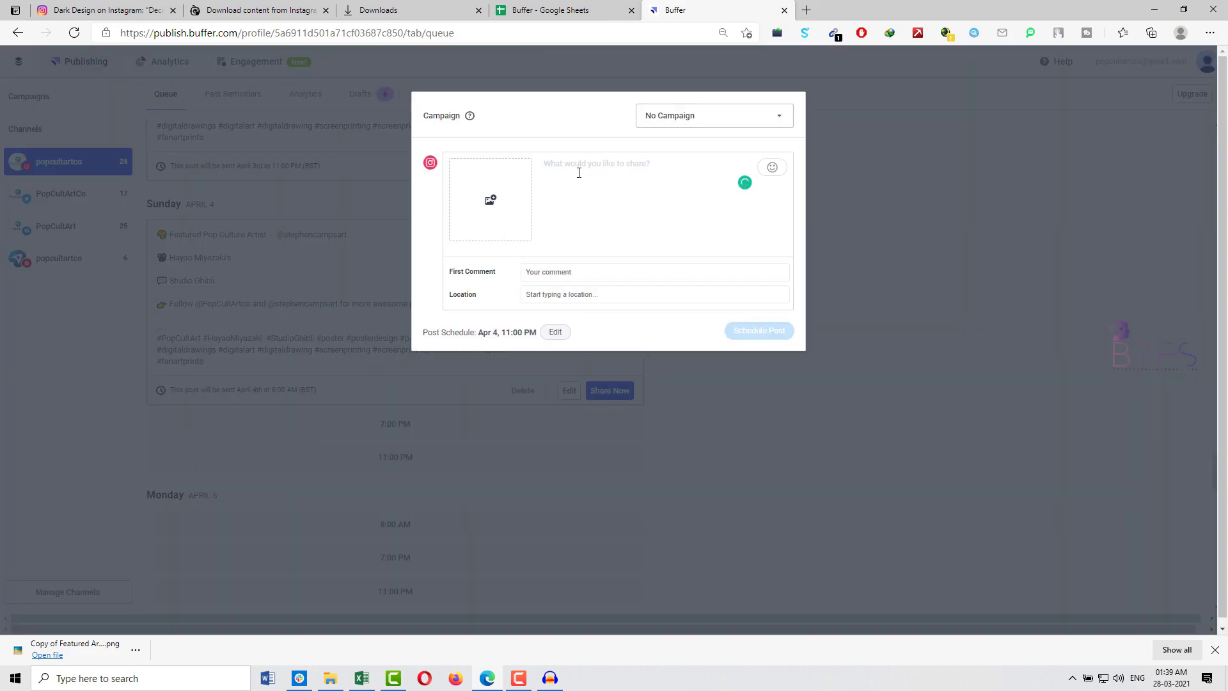
left_click(546, 12)
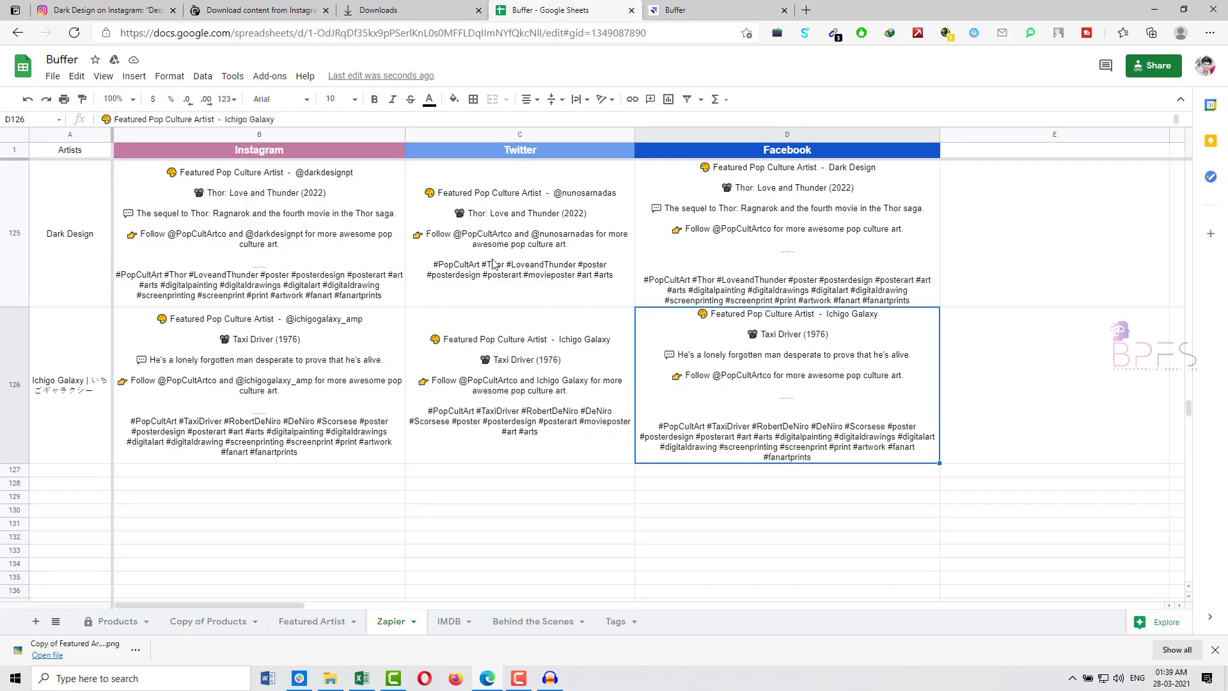
double_click(298, 256)
key("ctrl+a")
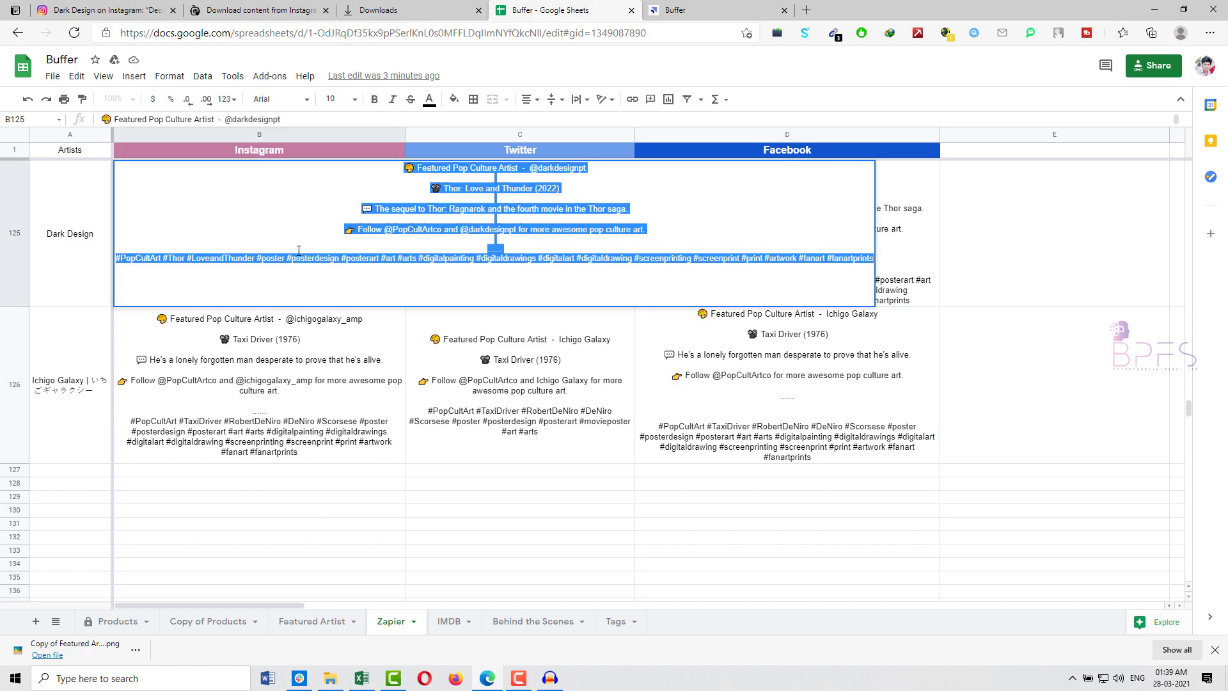
key("ctrl+c")
key("ctrl+Tab")
key("ctrl+v")
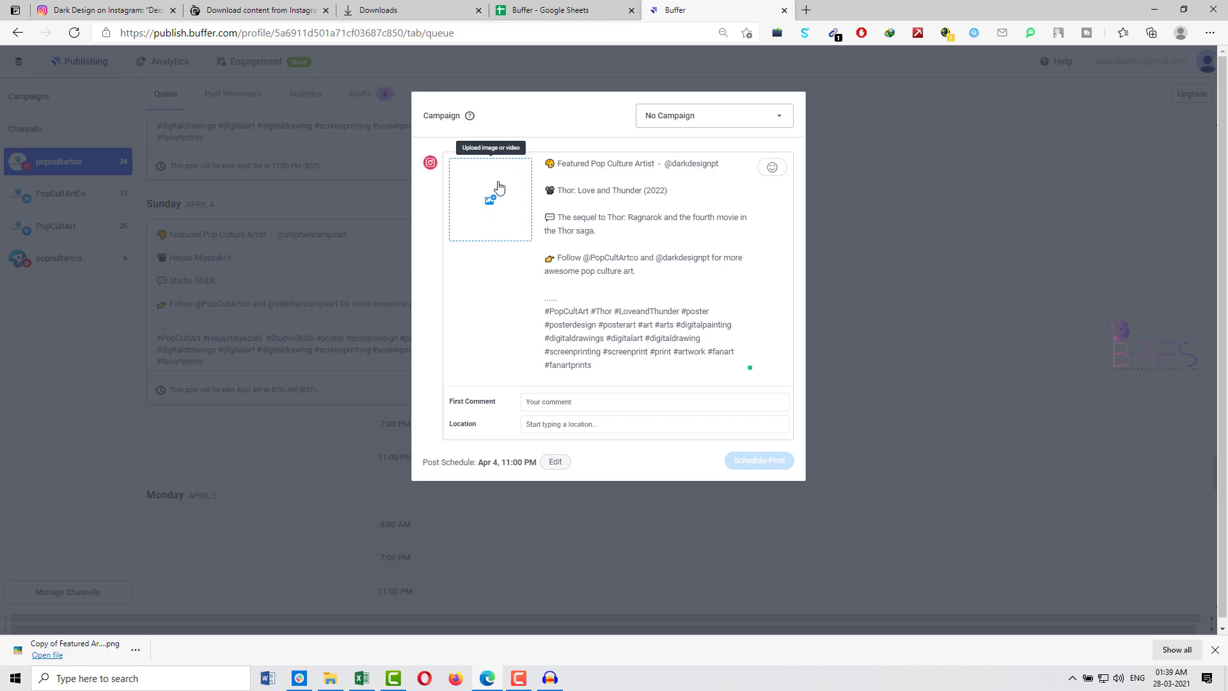
Attach the image Copy of Featured Artist (Portrait) (10).png to the Thor: Love and Thunder Instagram post and schedule it.
left_click(491, 213)
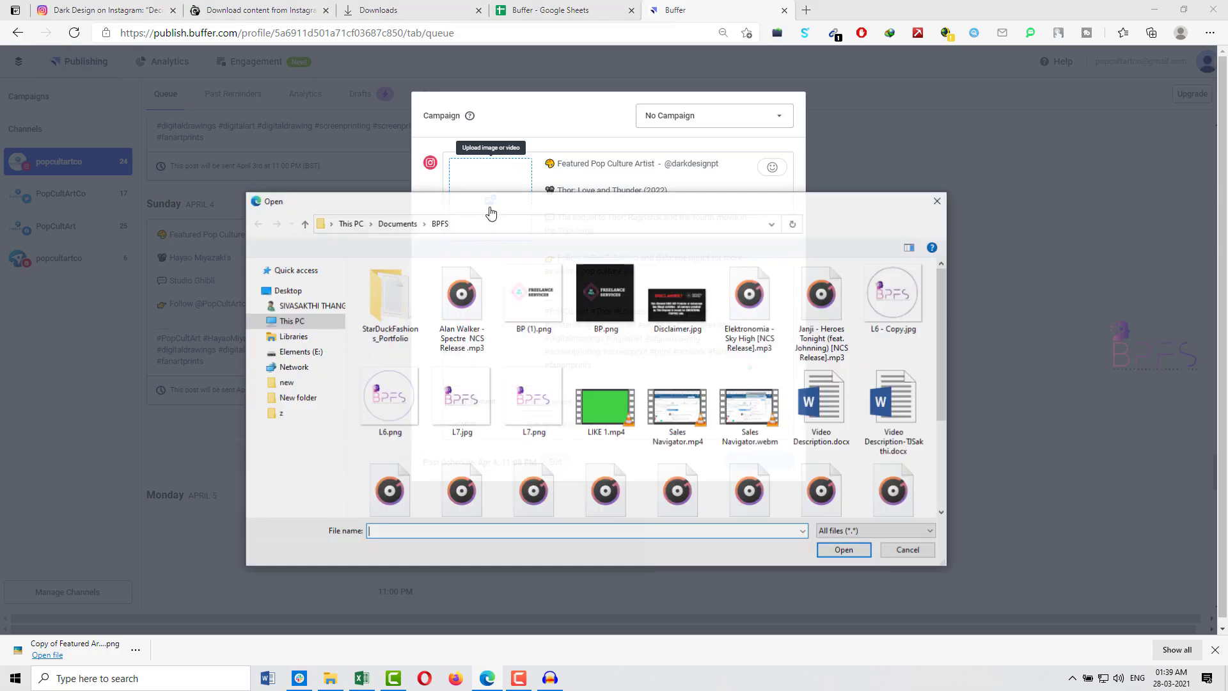
left_click_drag(530, 209, 600, 212)
left_click(497, 313)
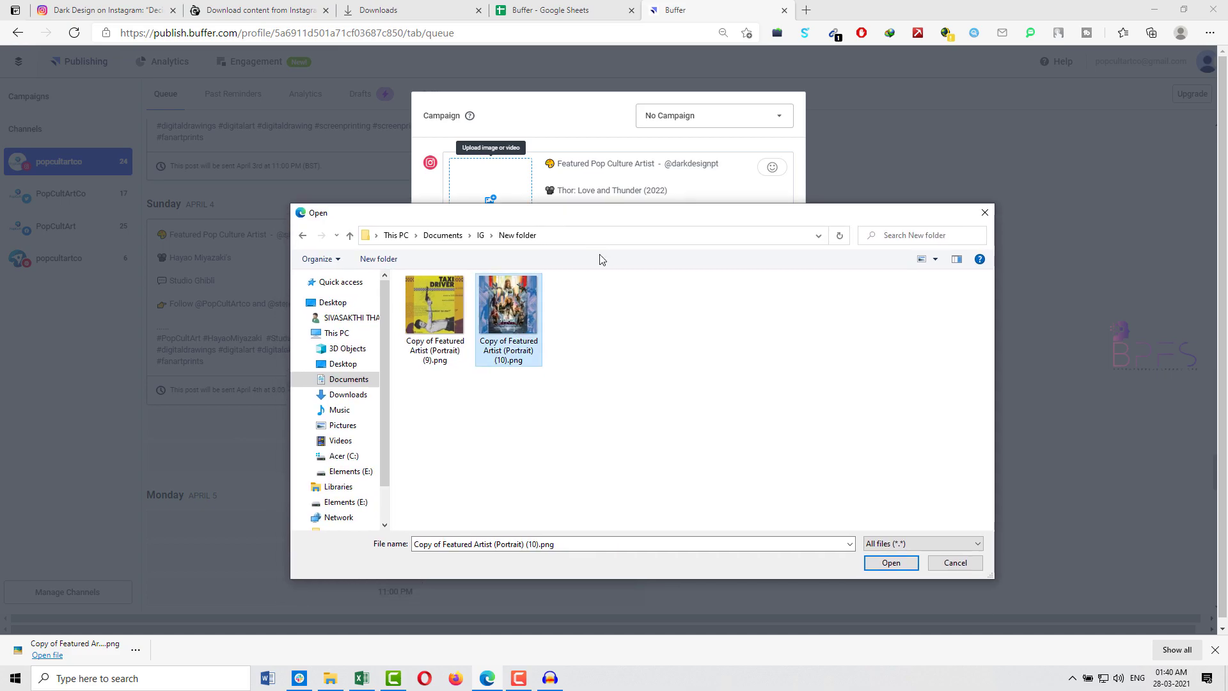
left_click(891, 563)
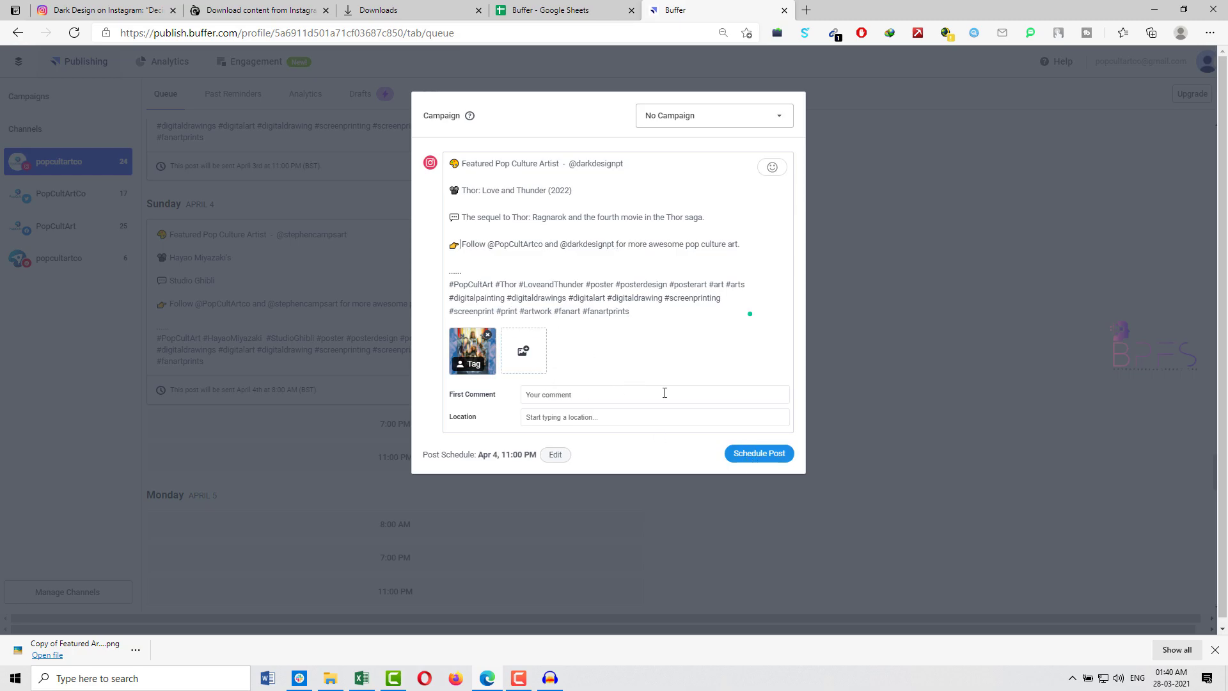
left_click(756, 454)
Start an Instagram post for April 5, 8:00 AM and fill it with the Taxi Driver Instagram caption from the Zapier sheet.
scroll(349, 304, "down", 4)
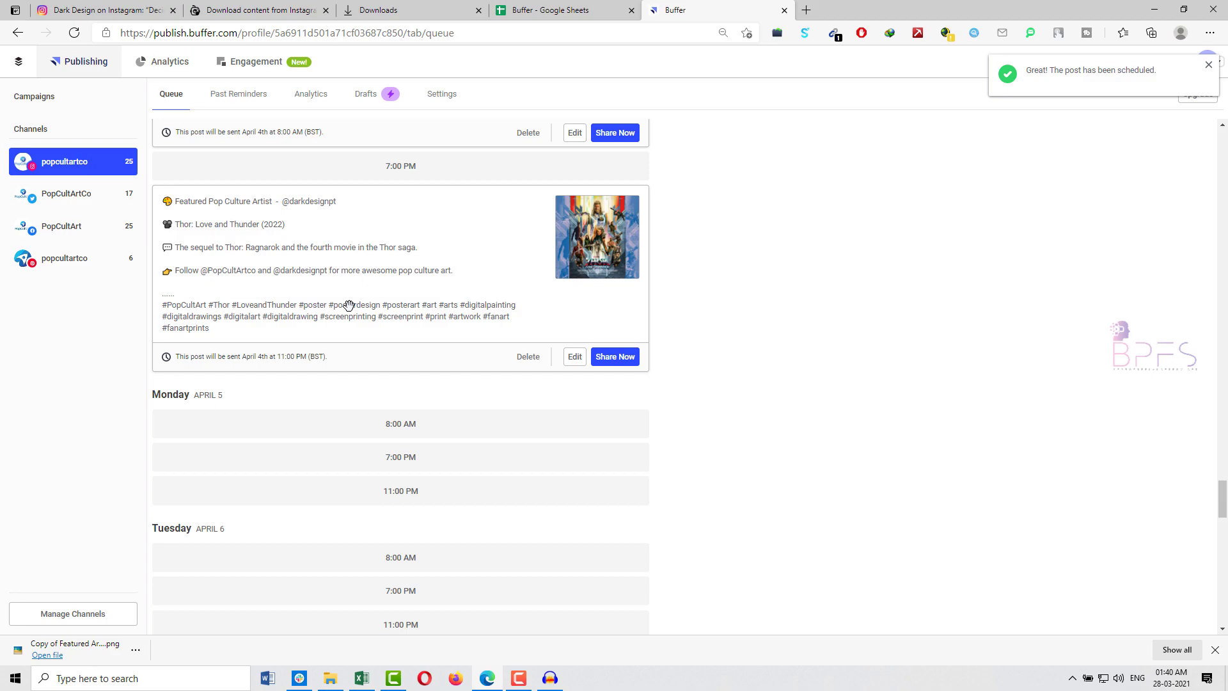
scroll(349, 304, "down", 2)
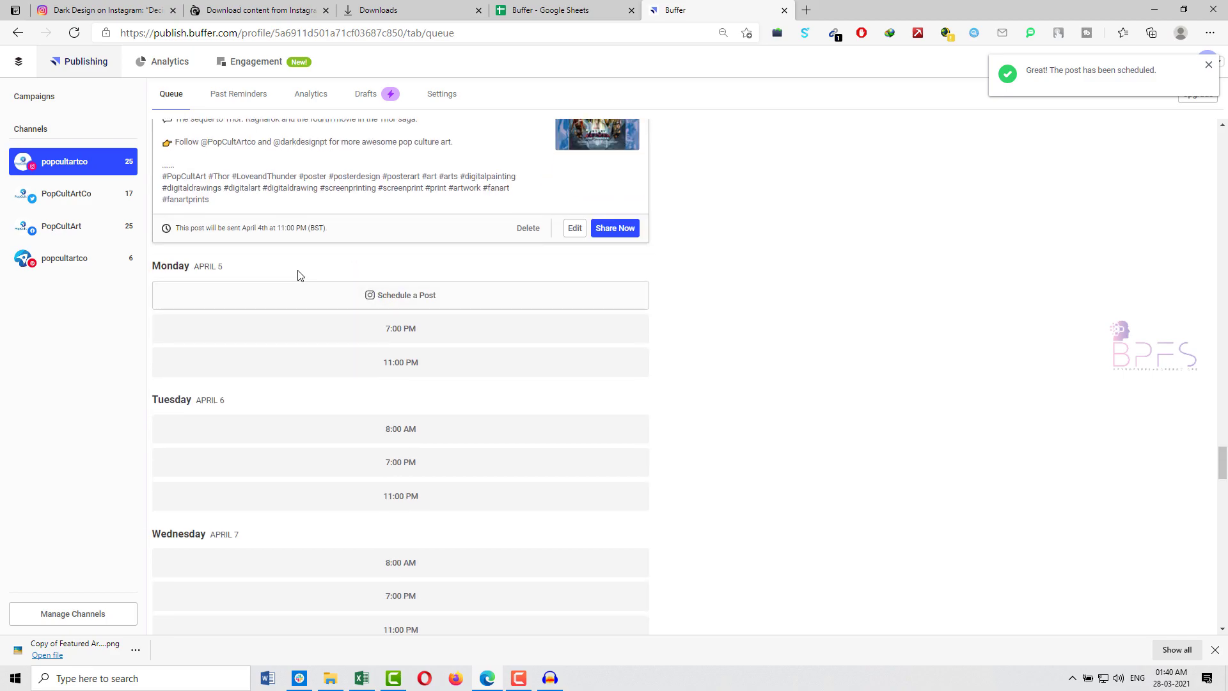
left_click(405, 298)
left_click(563, 10)
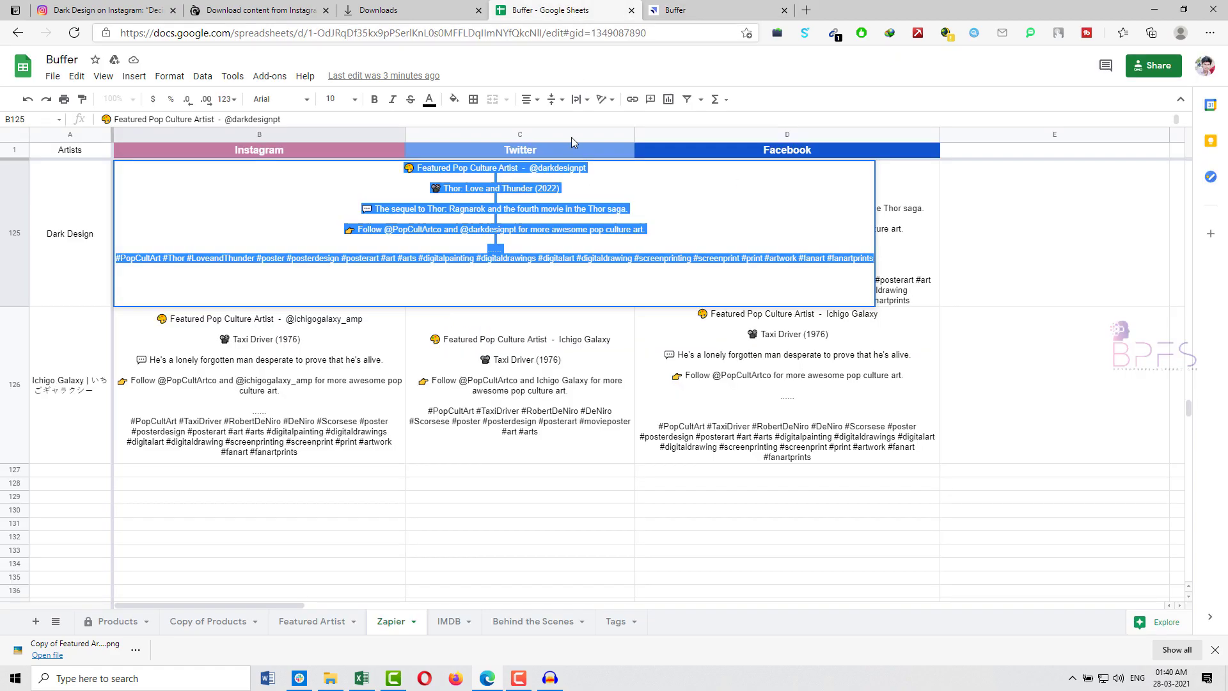
double_click(351, 335)
key("ctrl+a")
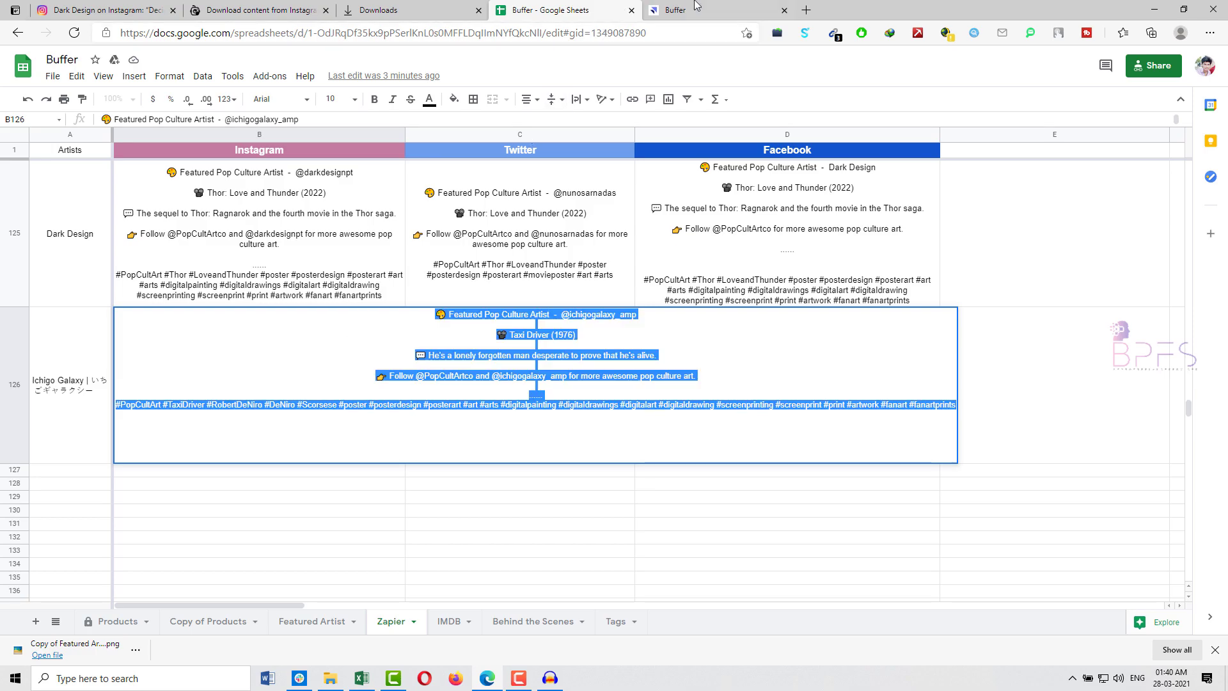
left_click(675, 10)
key("ctrl+v")
Attach Copy of Featured Artist (Portrait) (9).png to the Taxi Driver Instagram post, schedule it and check both new posts in the queue.
left_click(493, 208)
left_click(423, 314)
double_click(423, 315)
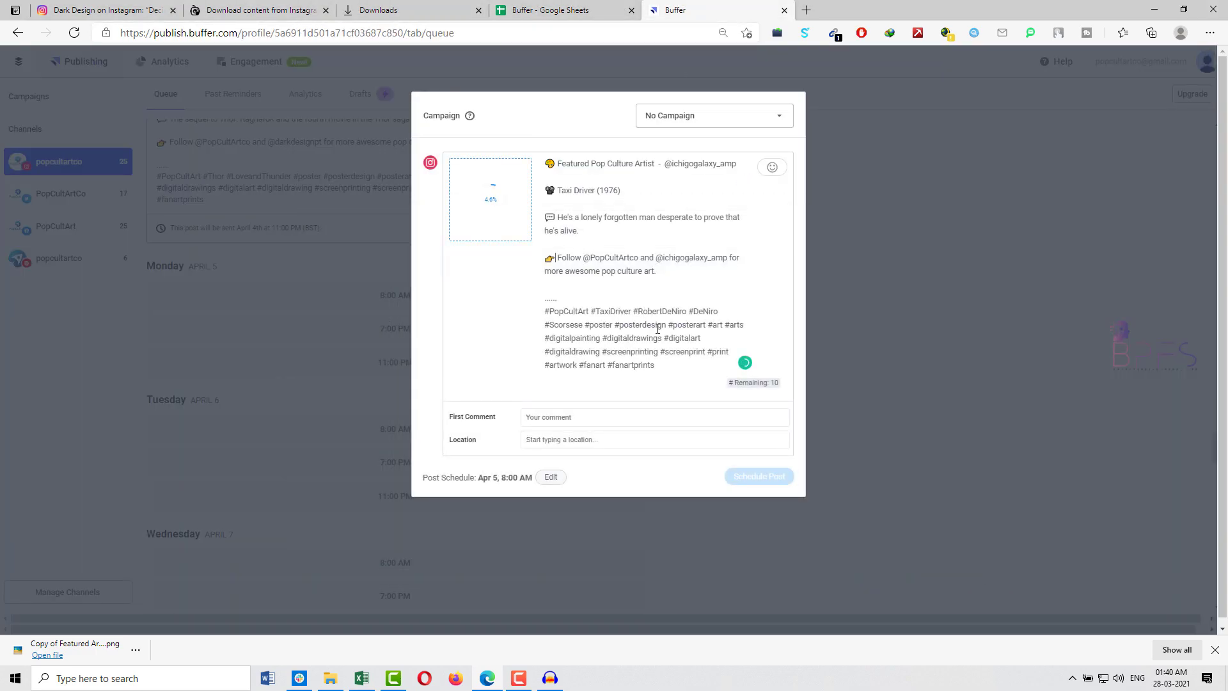
left_click(758, 467)
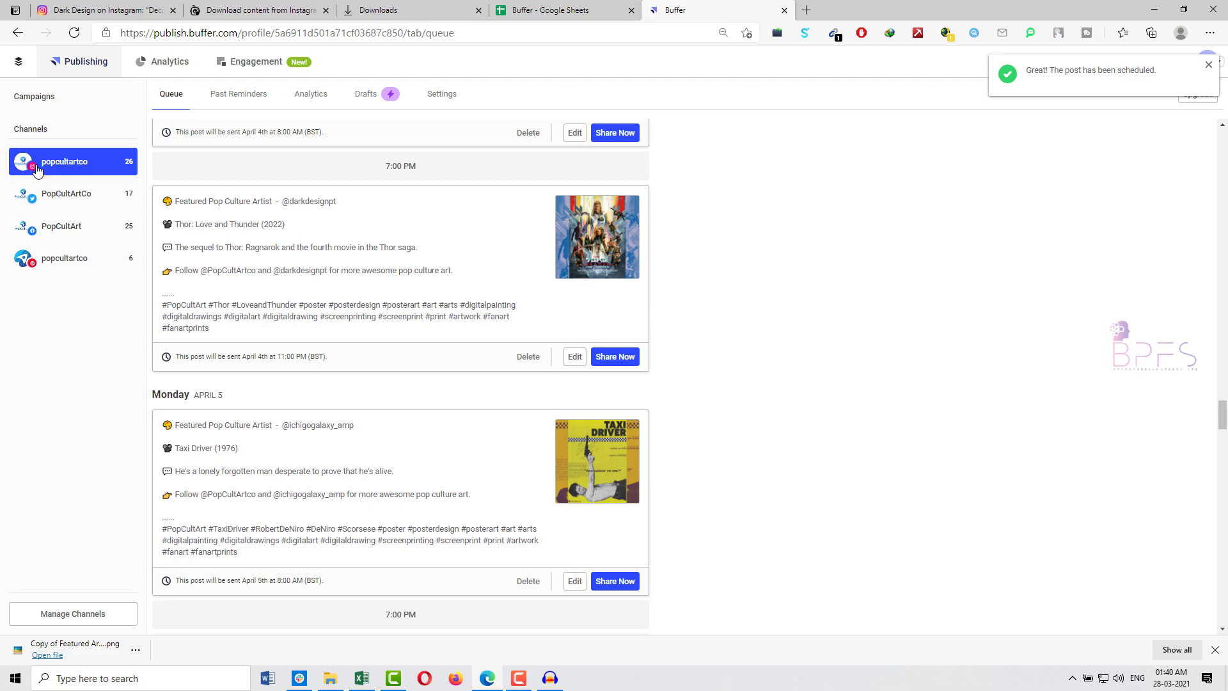
scroll(525, 217, "up", 4)
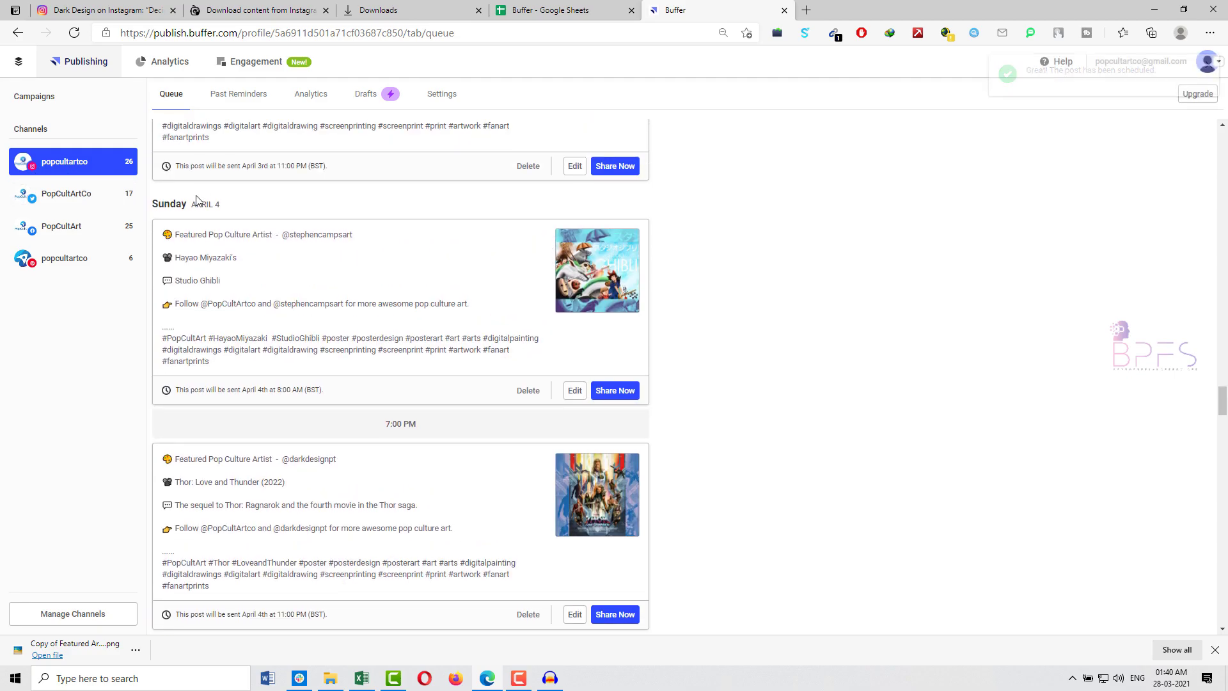
scroll(320, 206, "down", 2)
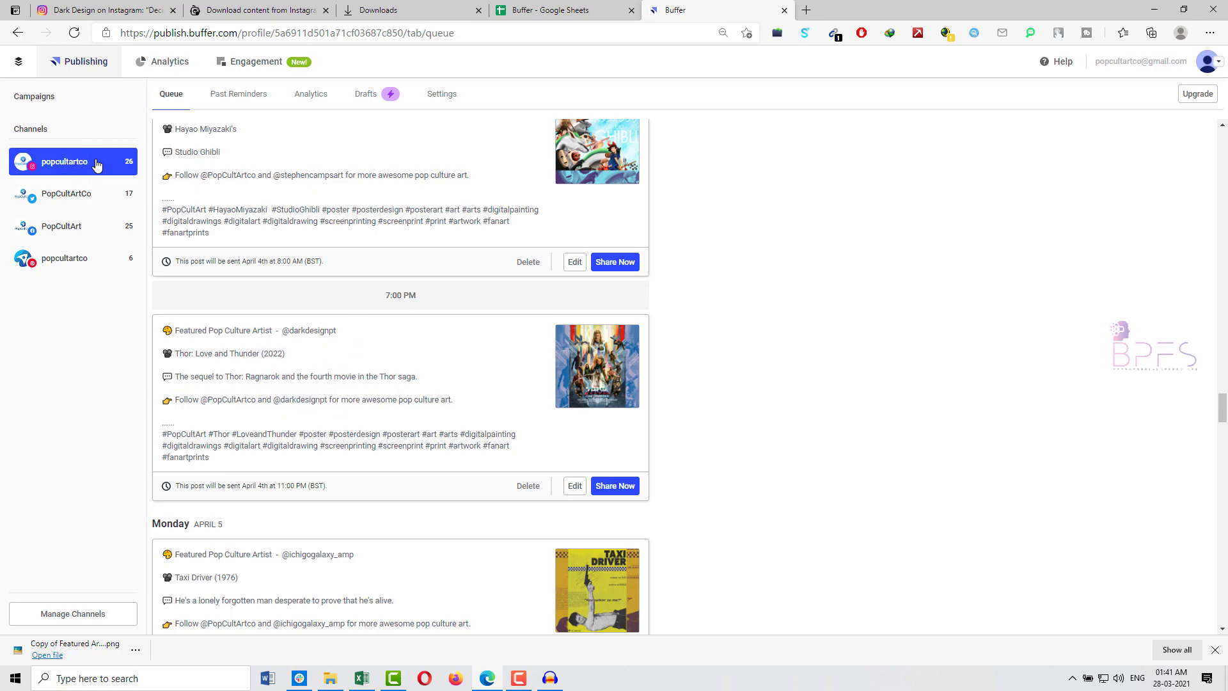
scroll(310, 327, "down", 2)
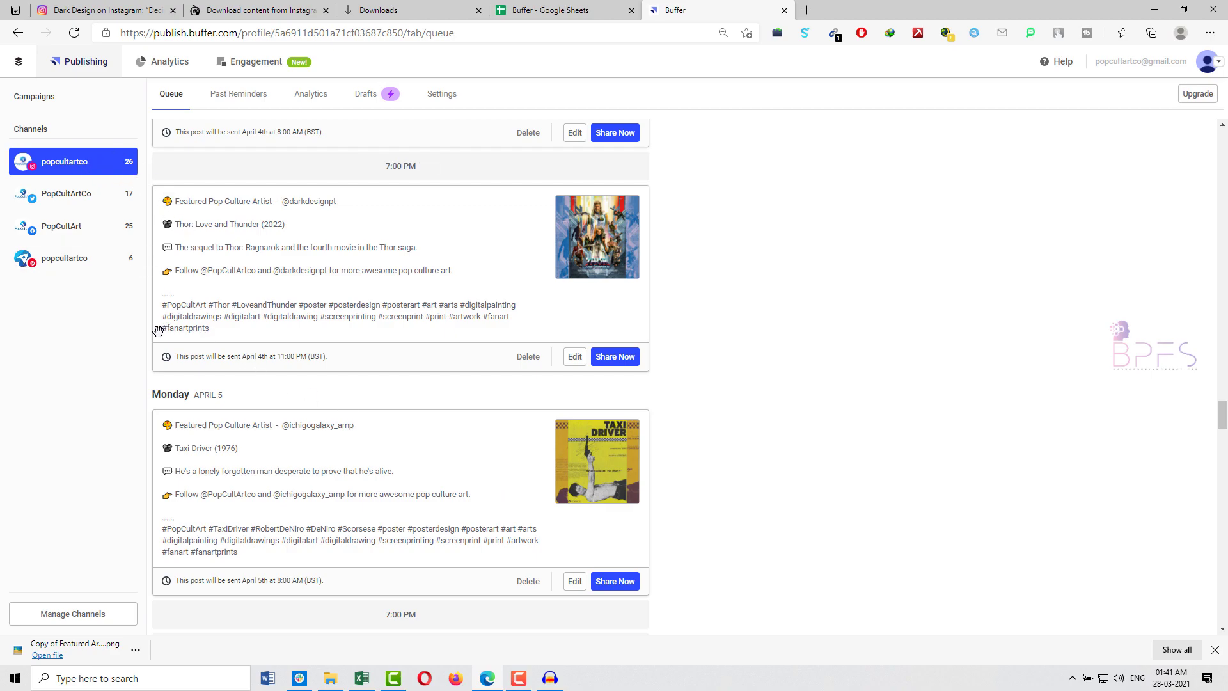
In the Twitter channel's queue, start a post for April 4, 11:00 PM with the Thor: Love and Thunder Twitter caption from the Zapier sheet.
left_click(93, 195)
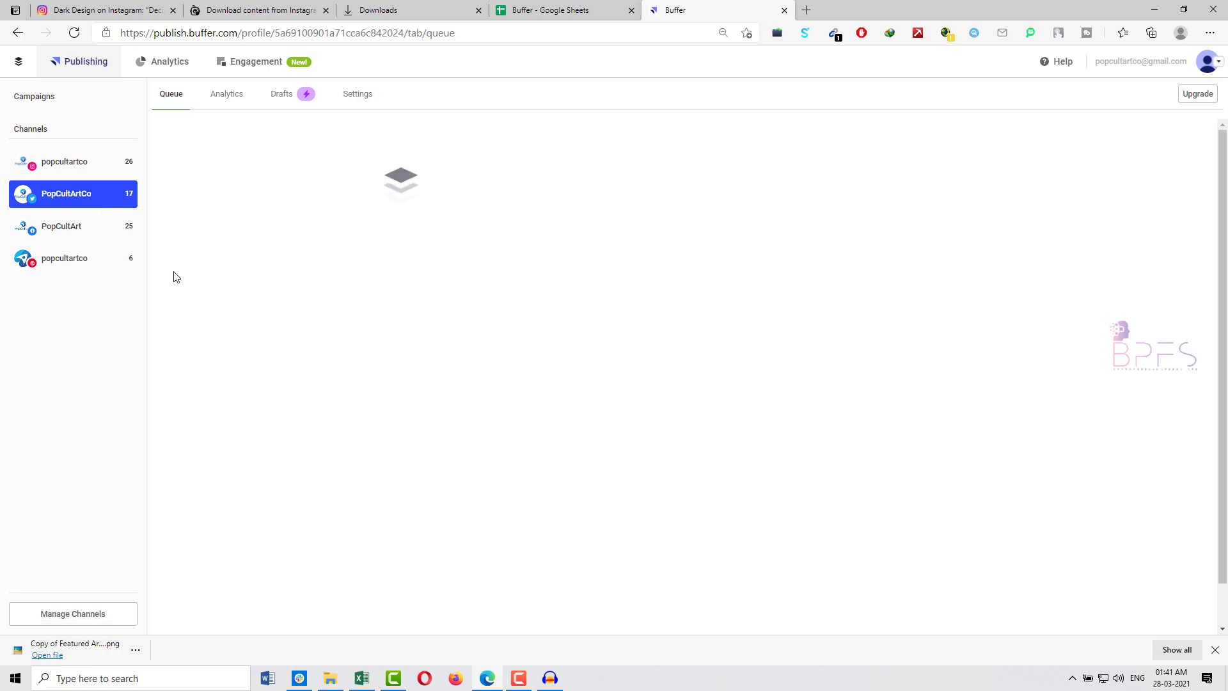
scroll(460, 269, "down", 20)
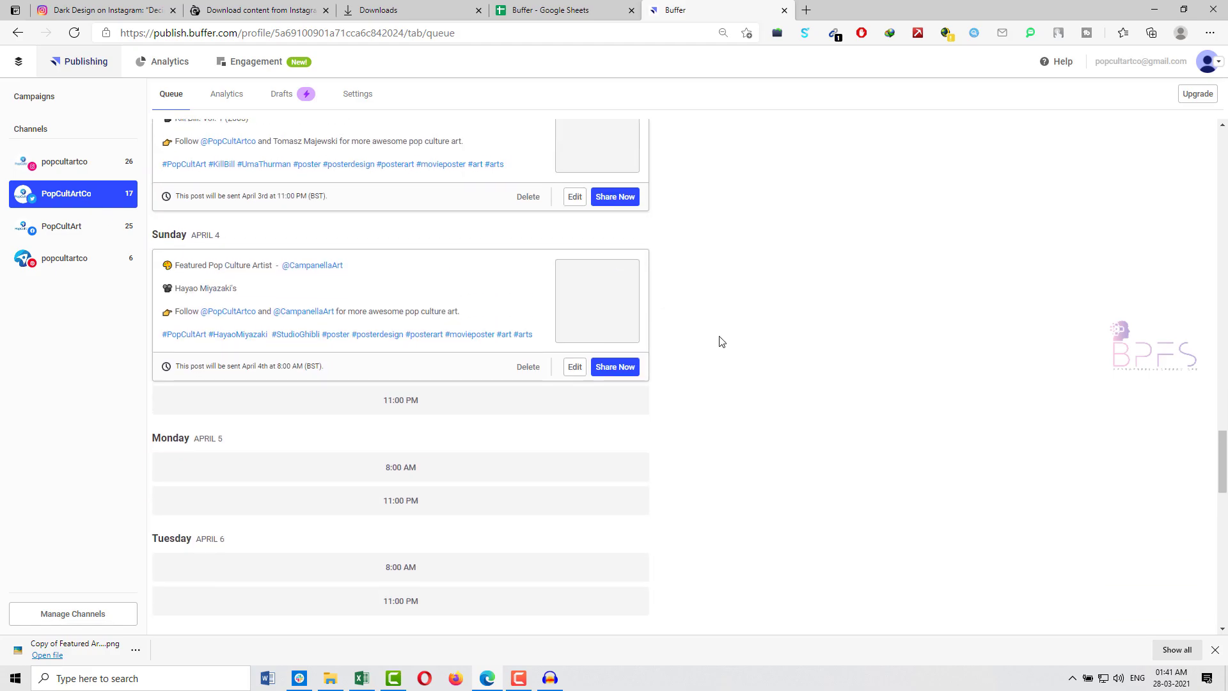
scroll(575, 339, "down", 2)
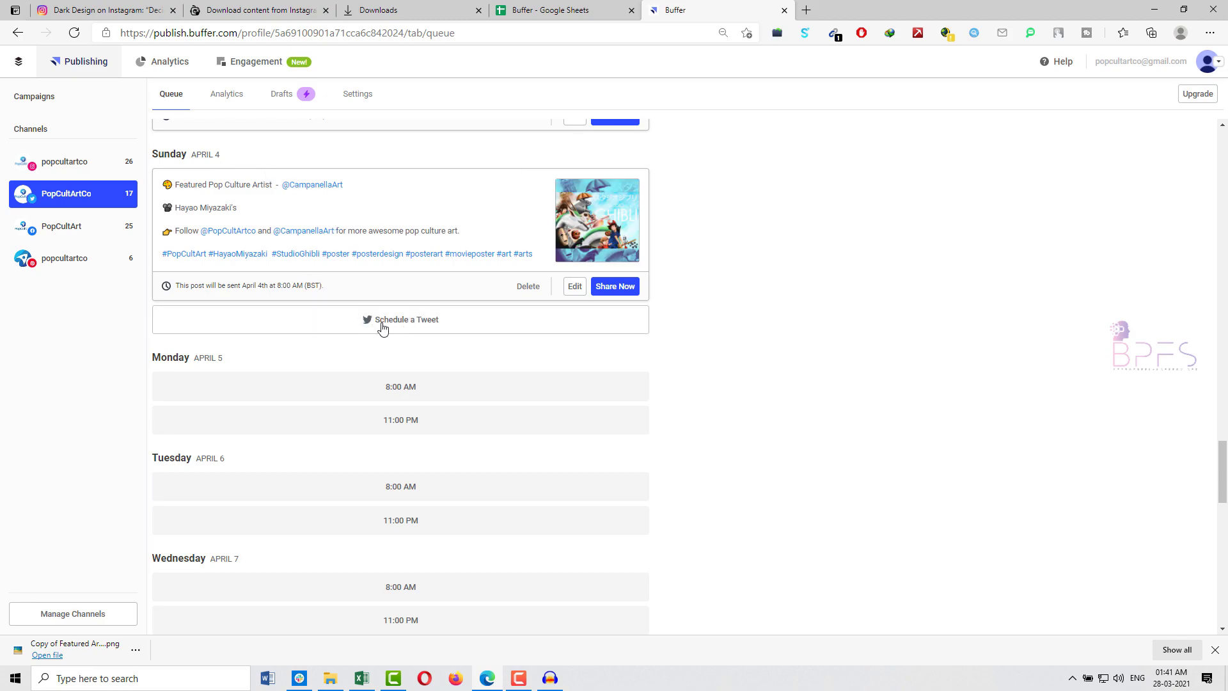
left_click(429, 328)
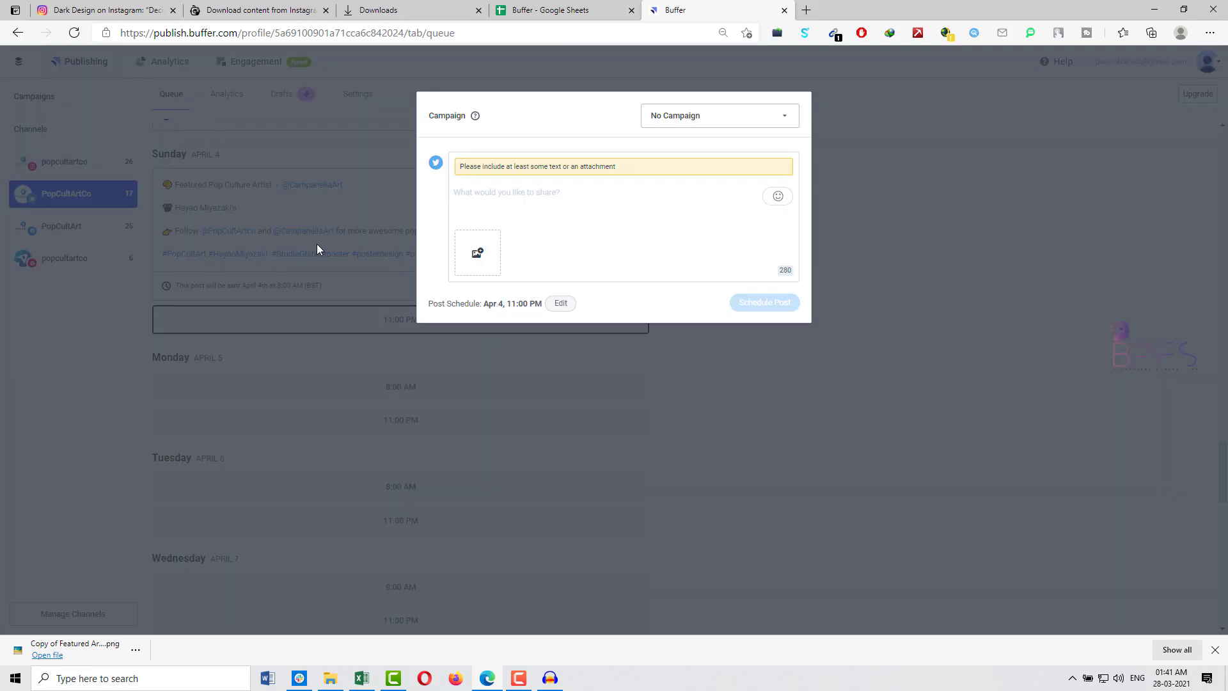
left_click(550, 10)
double_click(530, 220)
key("ctrl+a")
key("ctrl+c")
left_click(703, 9)
left_click(576, 192)
key("ctrl+v")
Attach Copy of Featured Artist (Portrait) (10).png to the Thor: Love and Thunder tweet, copy the Taxi Driver Twitter caption from the sheet and schedule the tweet.
left_click(455, 308)
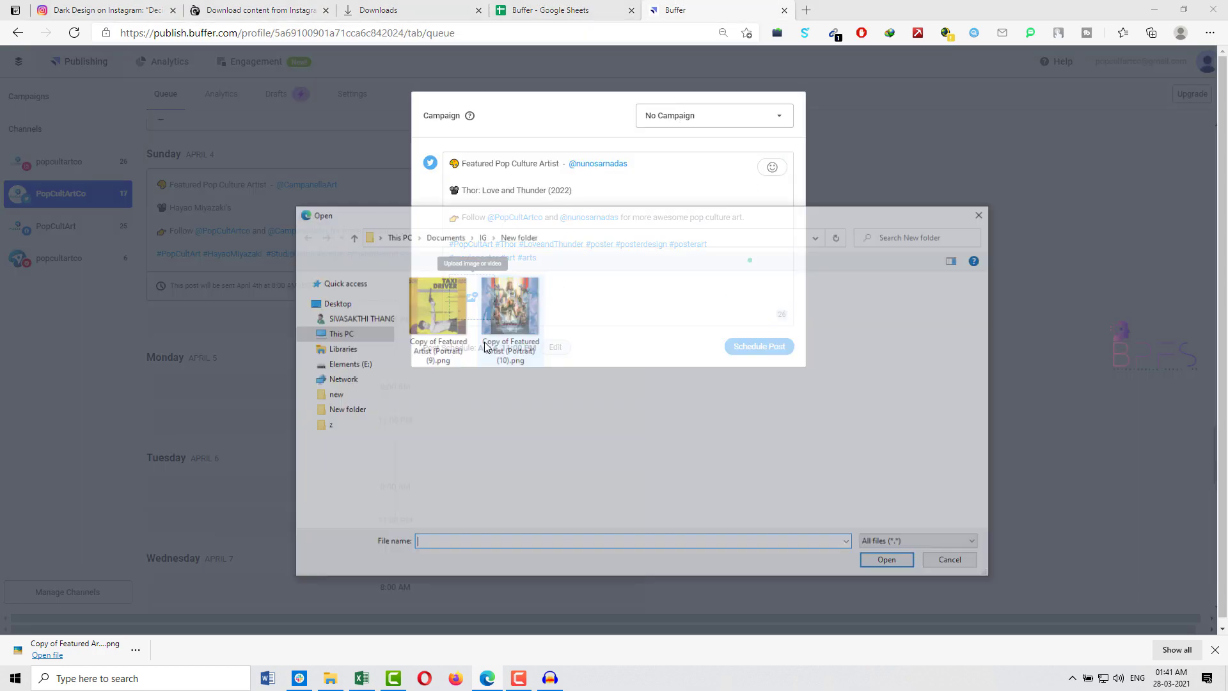
double_click(508, 300)
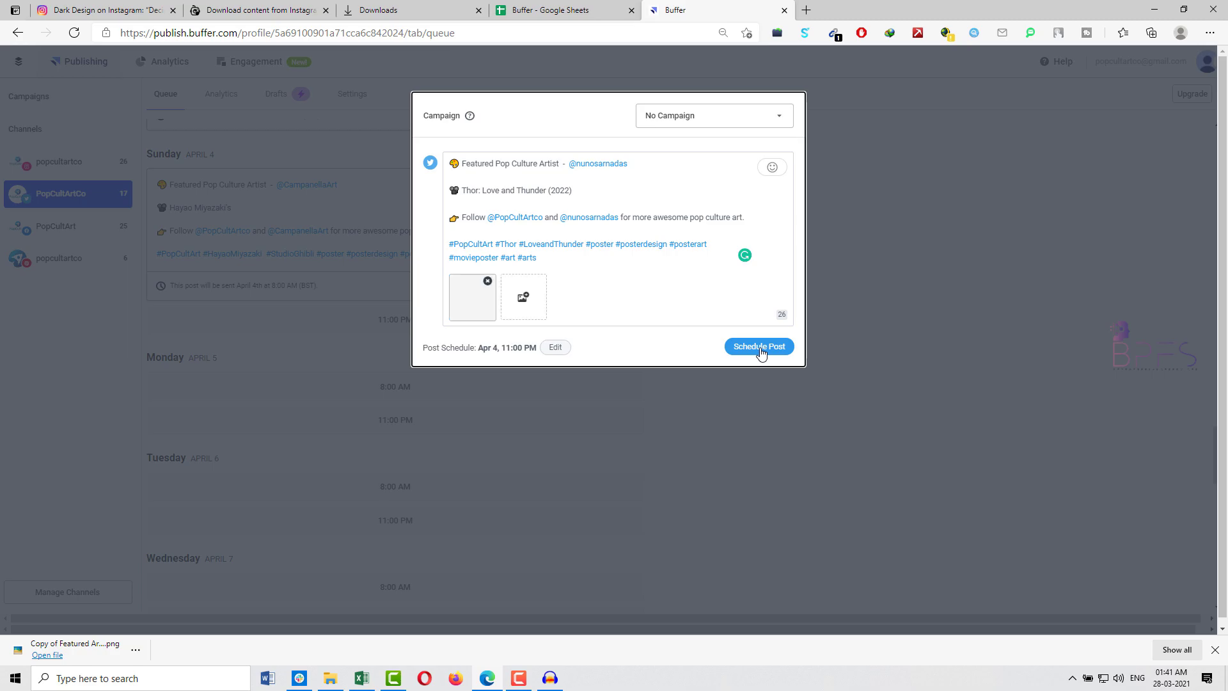
left_click(550, 10)
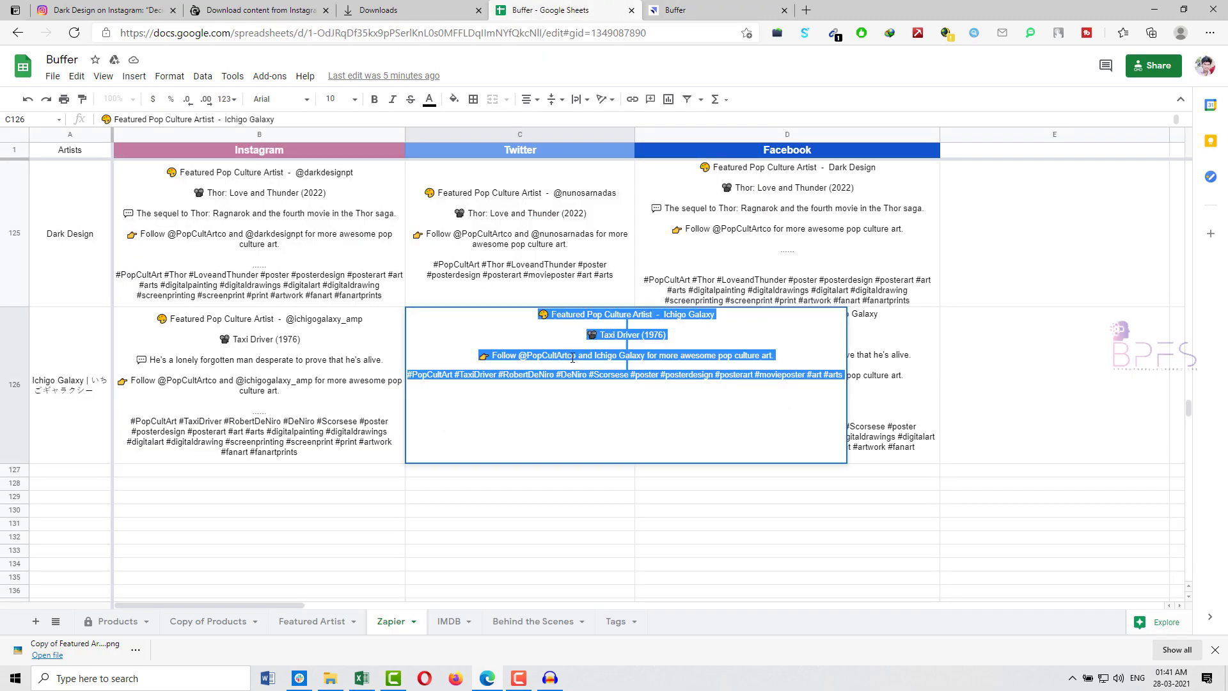
left_click(690, 10)
left_click(759, 345)
Schedule a tweet for April 5, 8:00 AM with the copied Taxi Driver caption and the image Copy of Featured Artist (Portrait) (9).png.
left_click(497, 476)
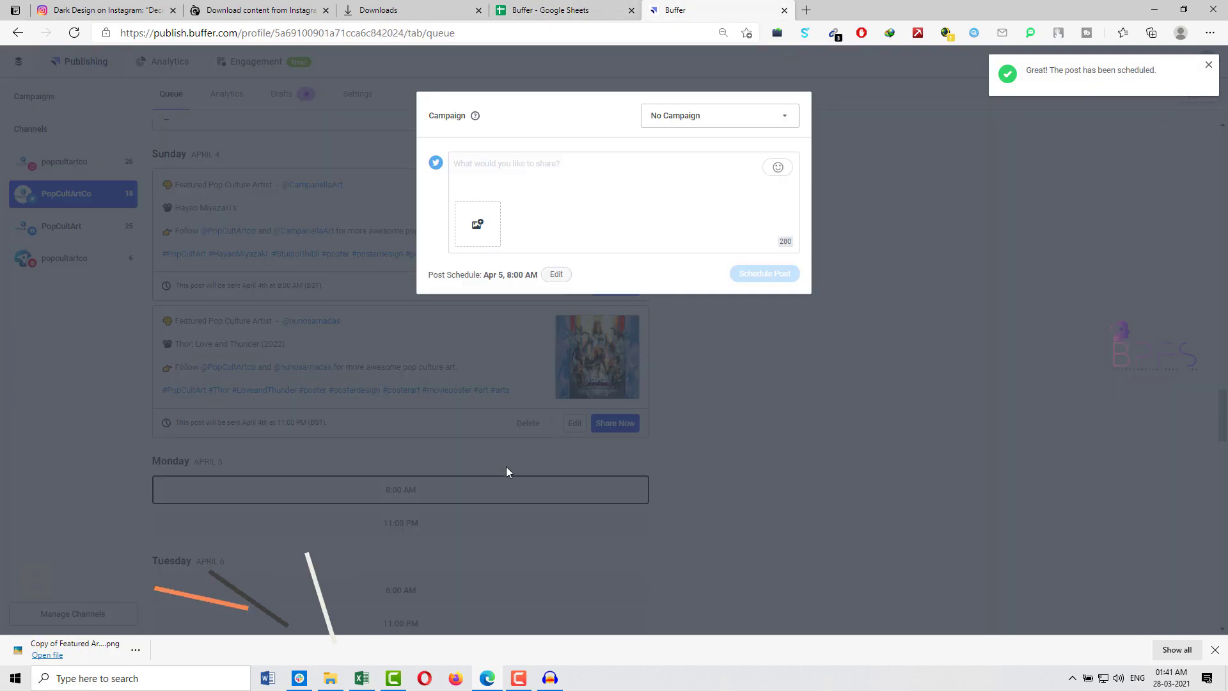
key("ctrl+v")
left_click(471, 296)
left_click(440, 310)
double_click(440, 310)
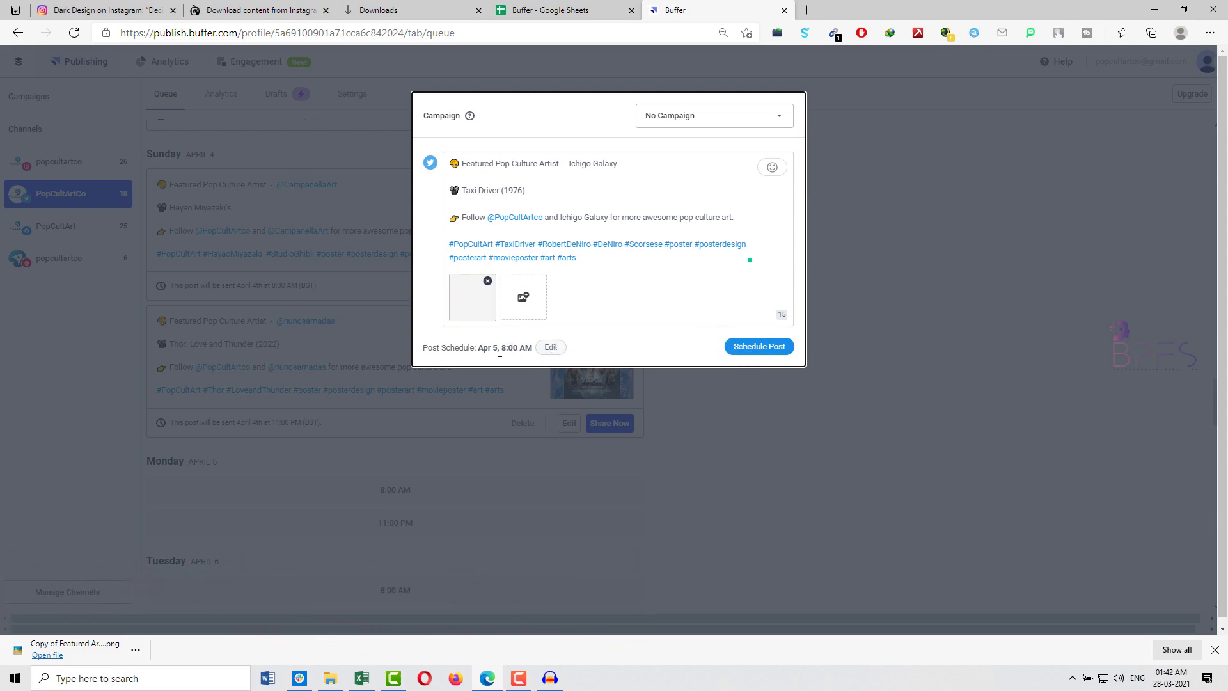
left_click(752, 350)
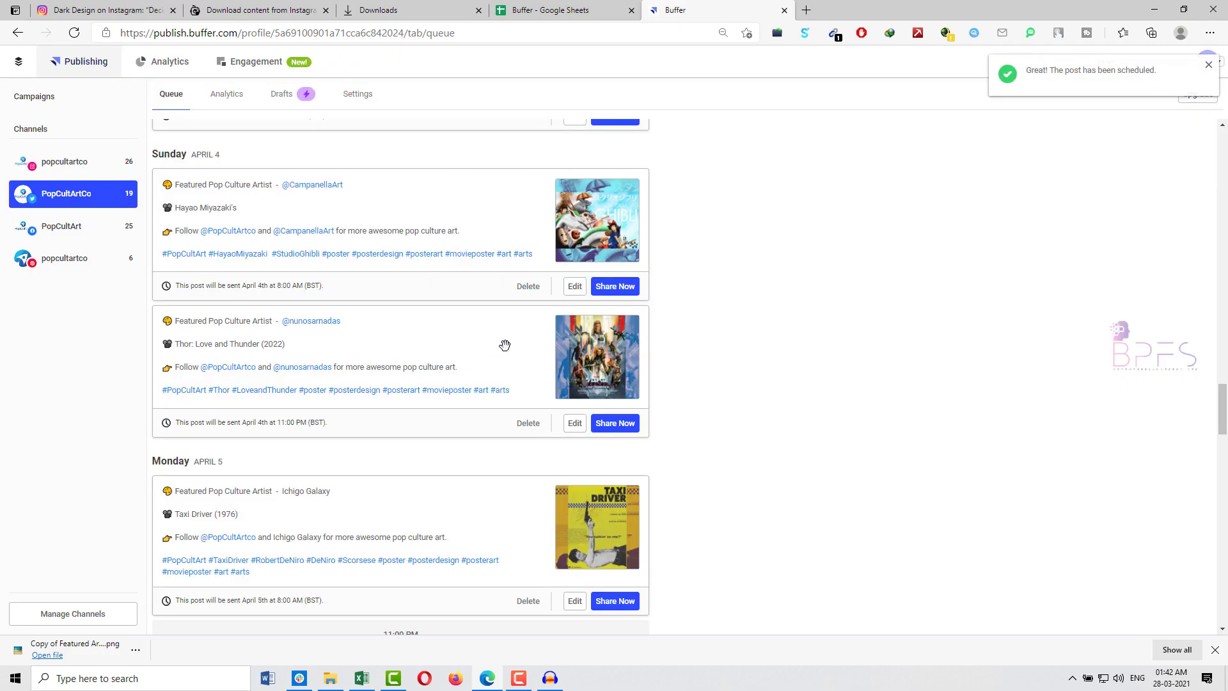
In the Facebook channel's queue, schedule a post for April 5, 11:00 PM with the sheet's Thor: Love and Thunder Facebook caption and the Thor poster image.
scroll(649, 365, "down", 2)
left_click(75, 228)
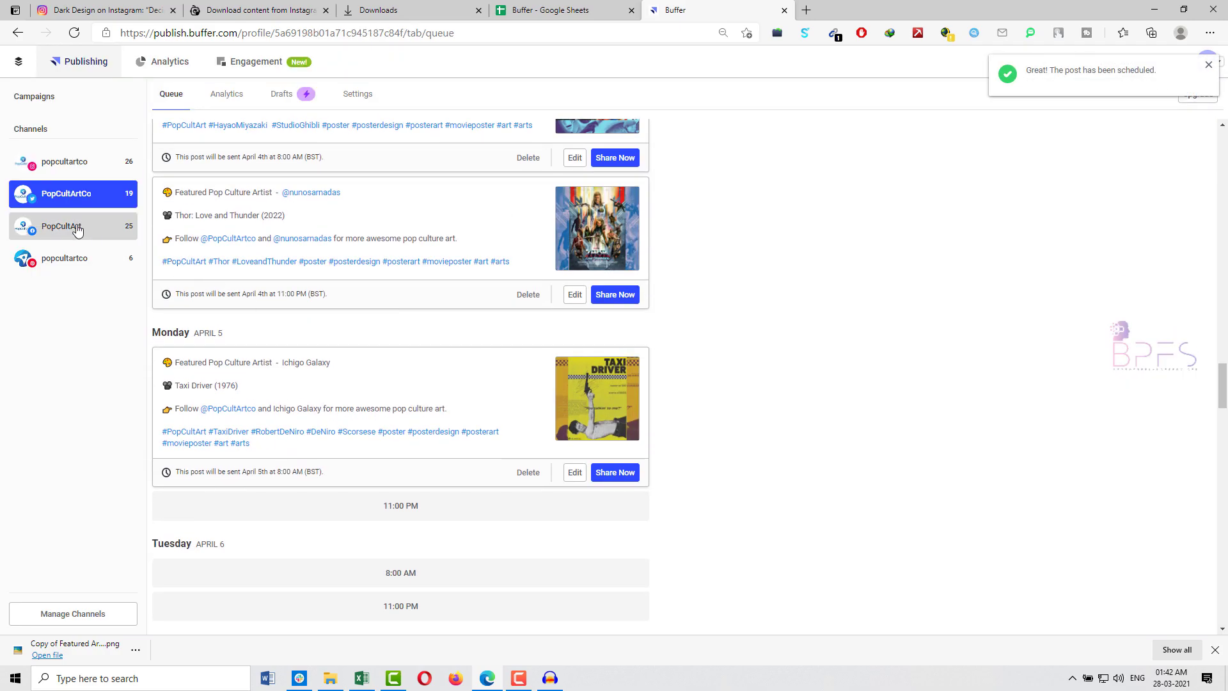
scroll(652, 248, "down", 2)
scroll(650, 248, "down", 15)
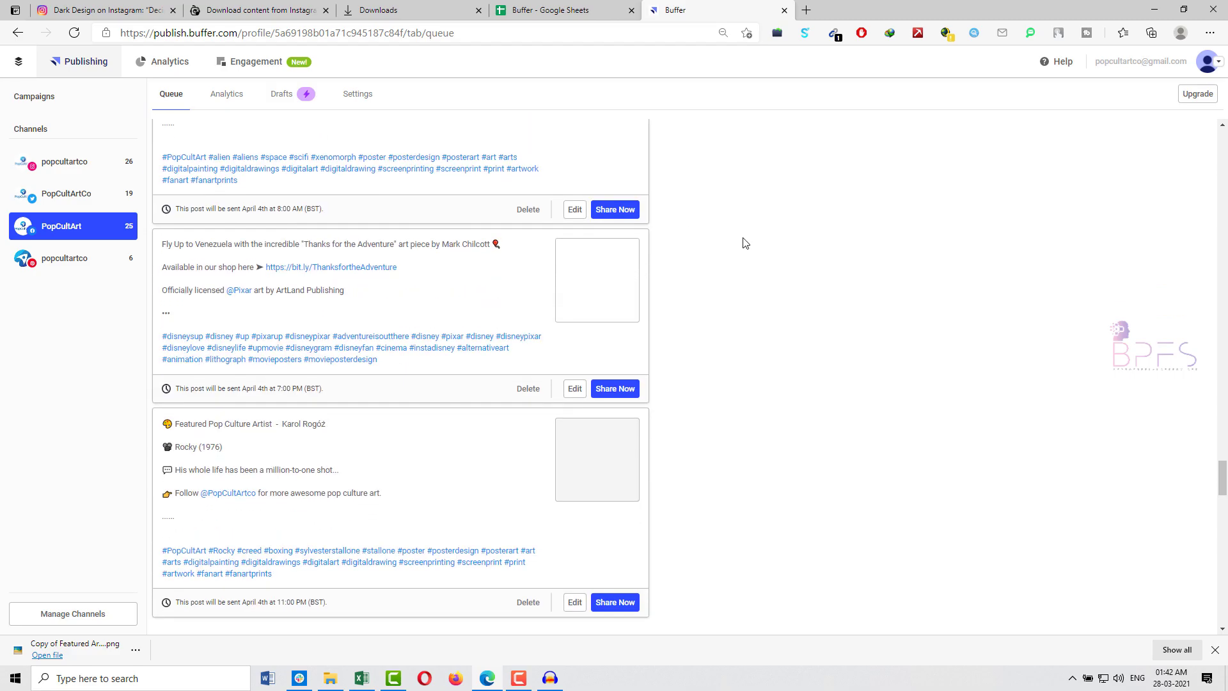
key("ctrl+shift+Tab")
double_click(779, 212)
key("ctrl+a")
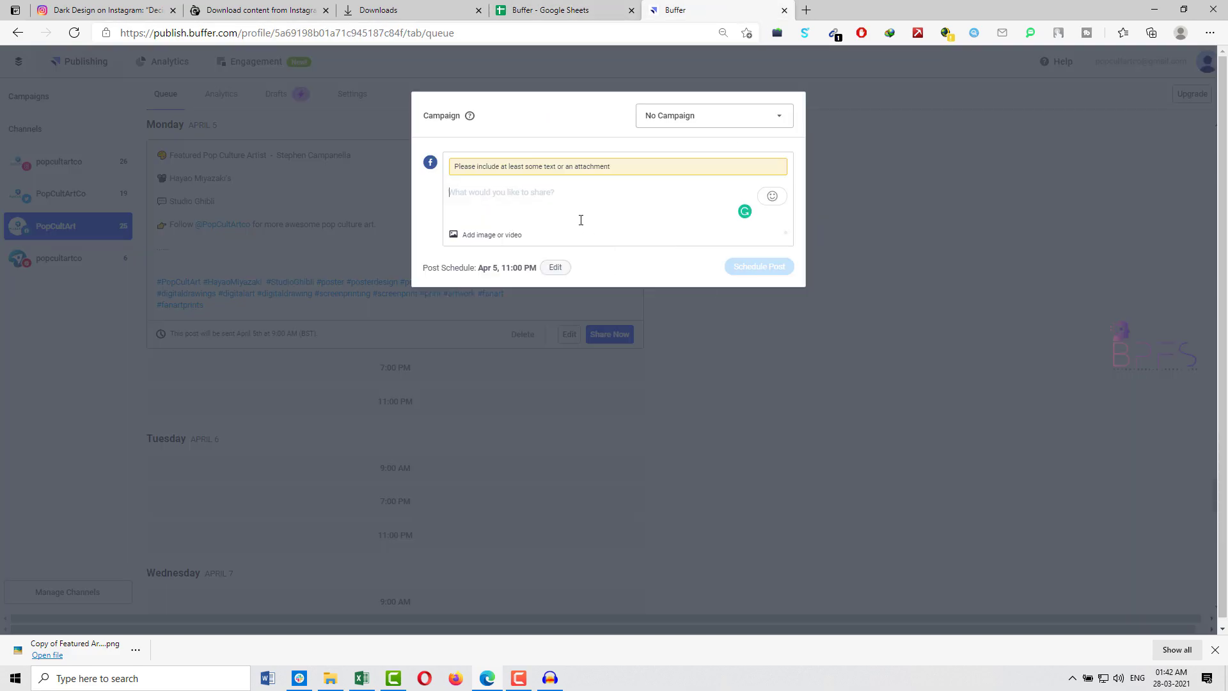
key("ctrl+v")
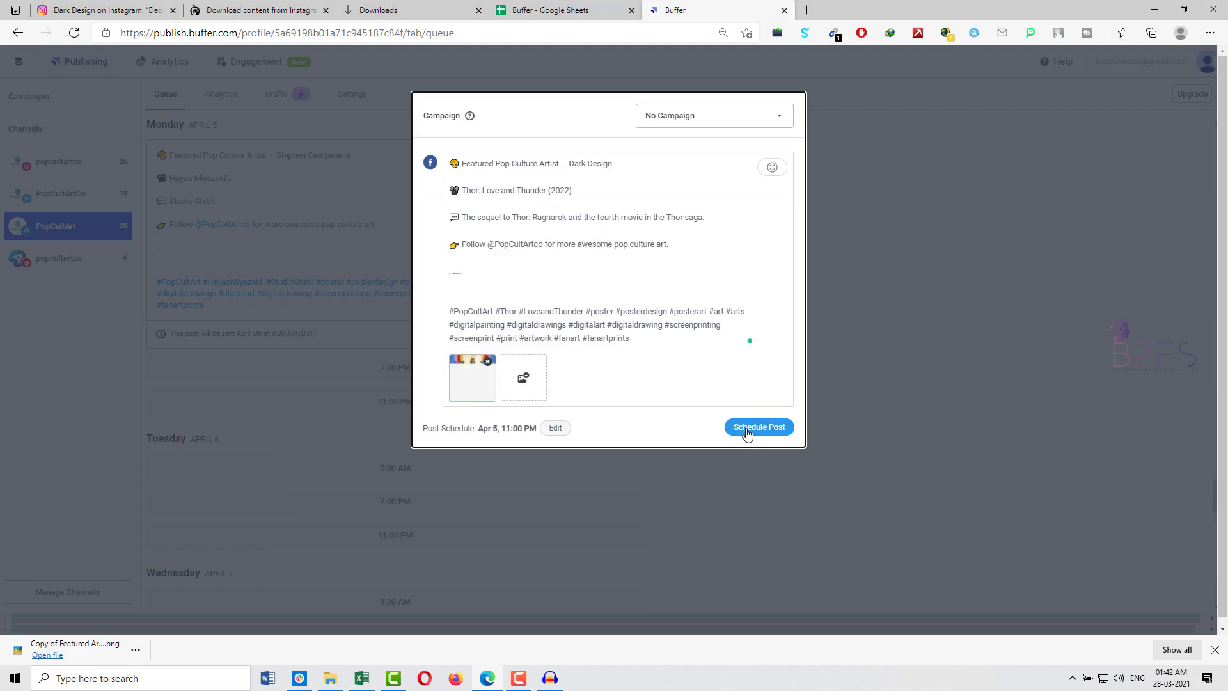
left_click(770, 427)
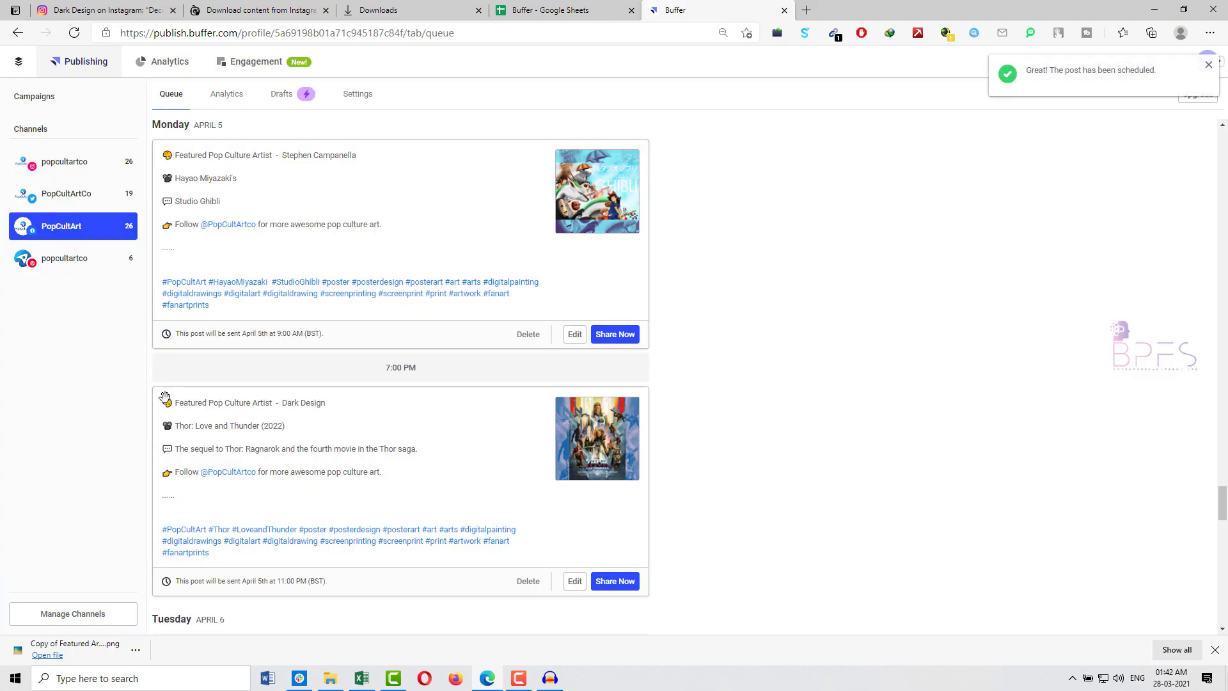
Start a Facebook post for April 6, 9:00 AM and paste in the Taxi Driver Facebook caption copied from the Zapier sheet.
scroll(142, 425, "down", 2)
left_click(381, 517)
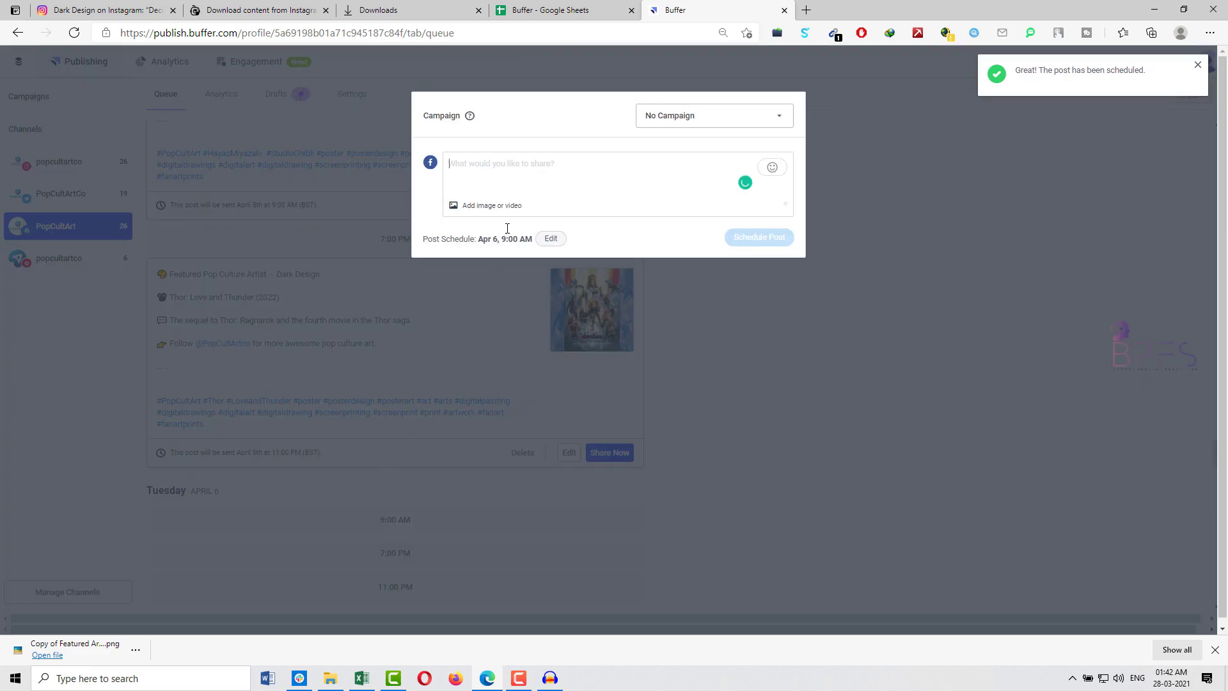
left_click(562, 10)
double_click(767, 358)
key("ctrl+a")
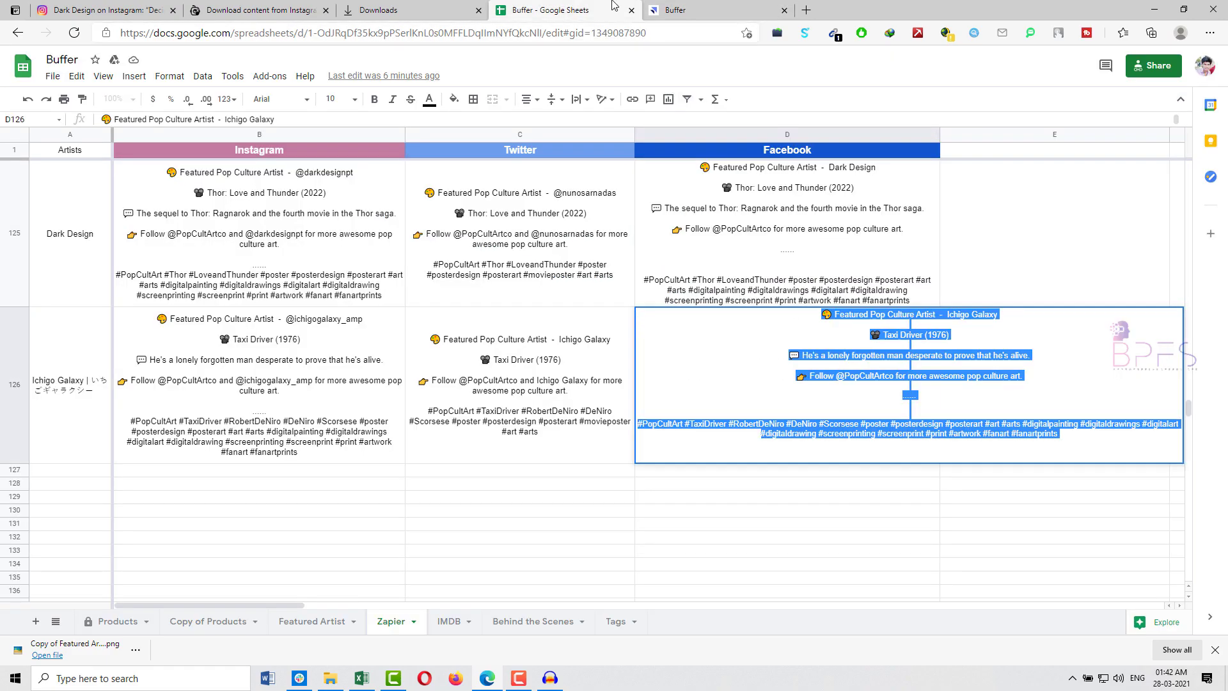
left_click(678, 10)
key("ctrl+v")
Attach the Taxi Driver poster image to the Facebook post, schedule it and check it in the queue.
left_click(485, 373)
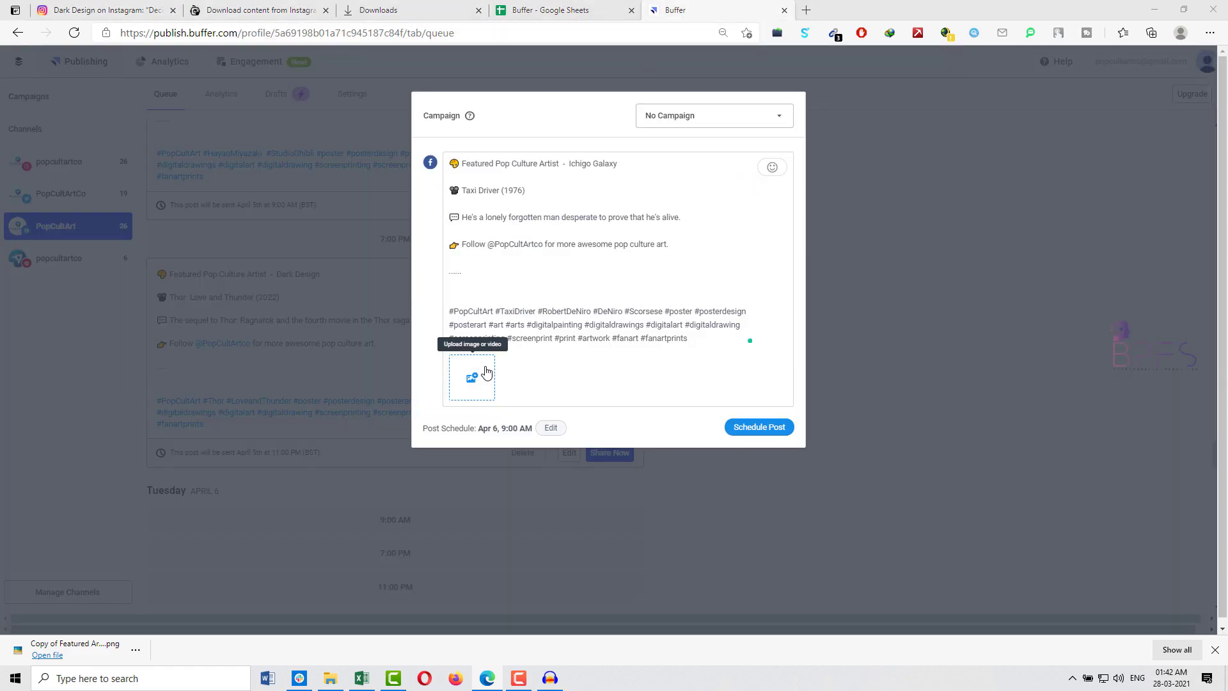
double_click(434, 305)
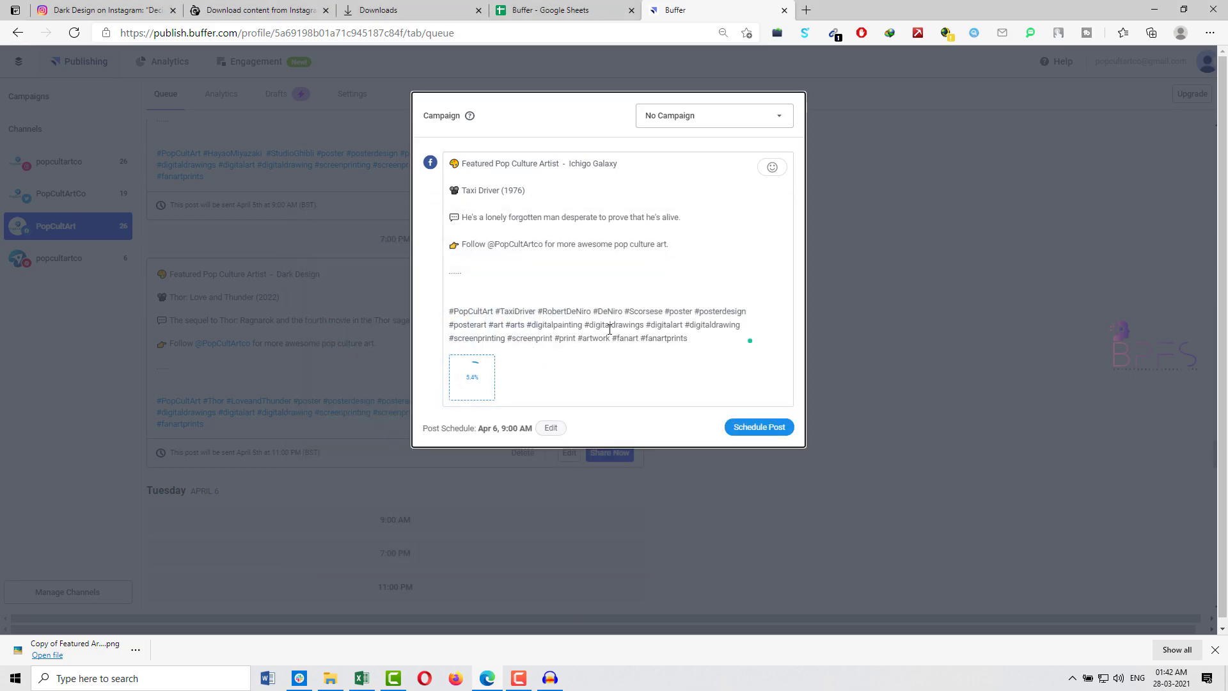
left_click(759, 427)
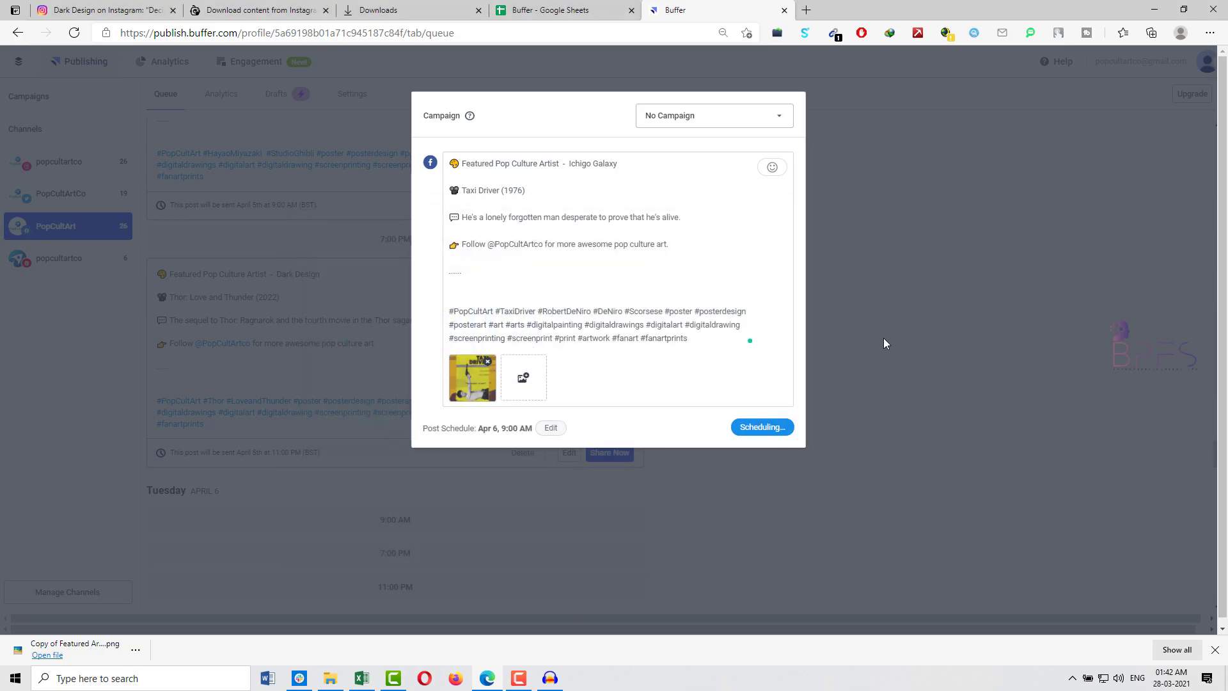
scroll(861, 335, "down", 2)
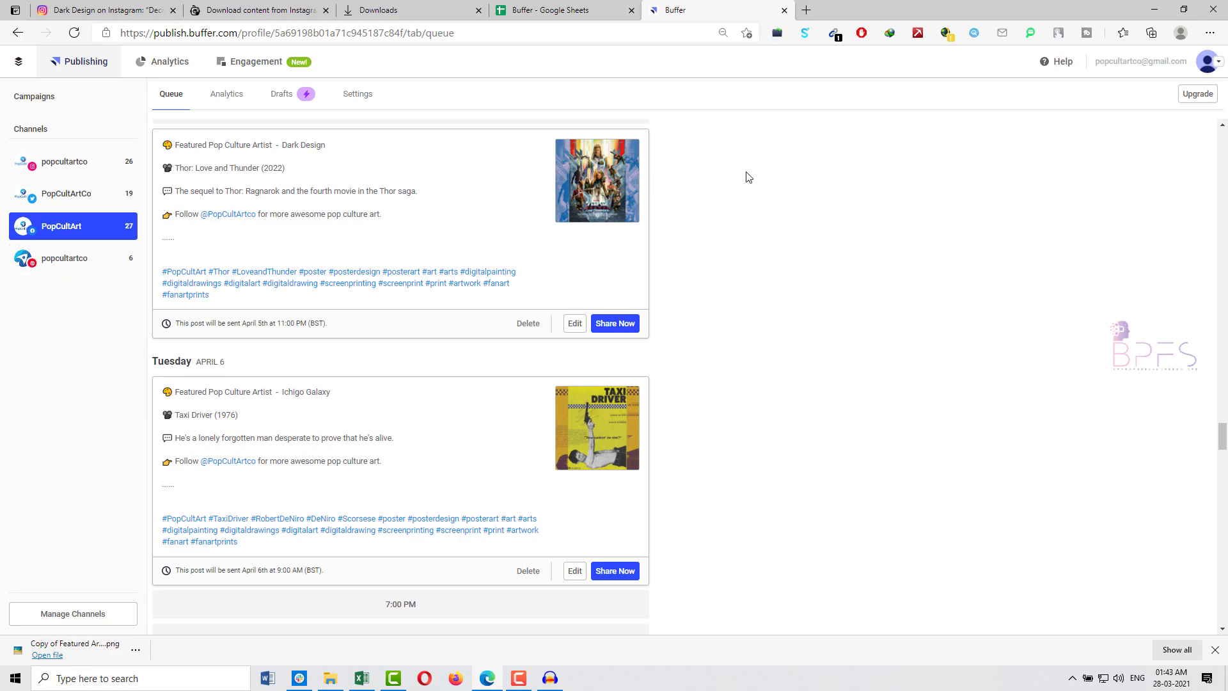
Review the Facebook channel's queue from today's post through the March 28 posts, checking their scheduled times.
scroll(723, 225, "up", 20)
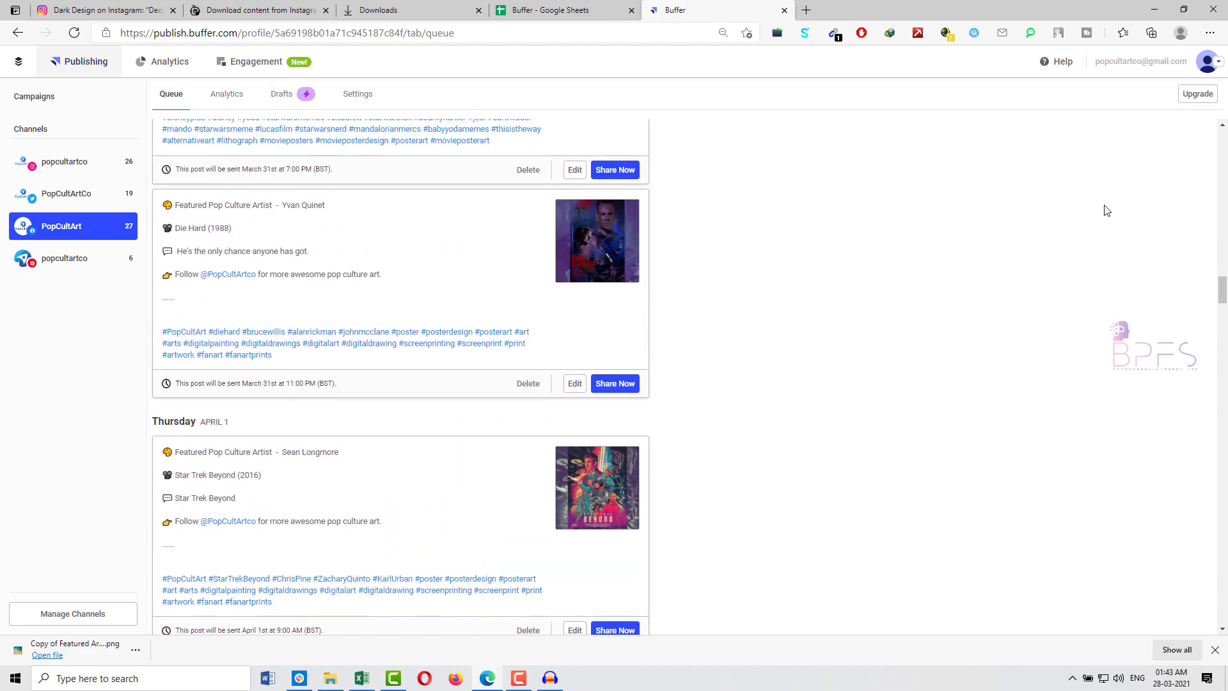
left_click_drag(1221, 294, 1220, 94)
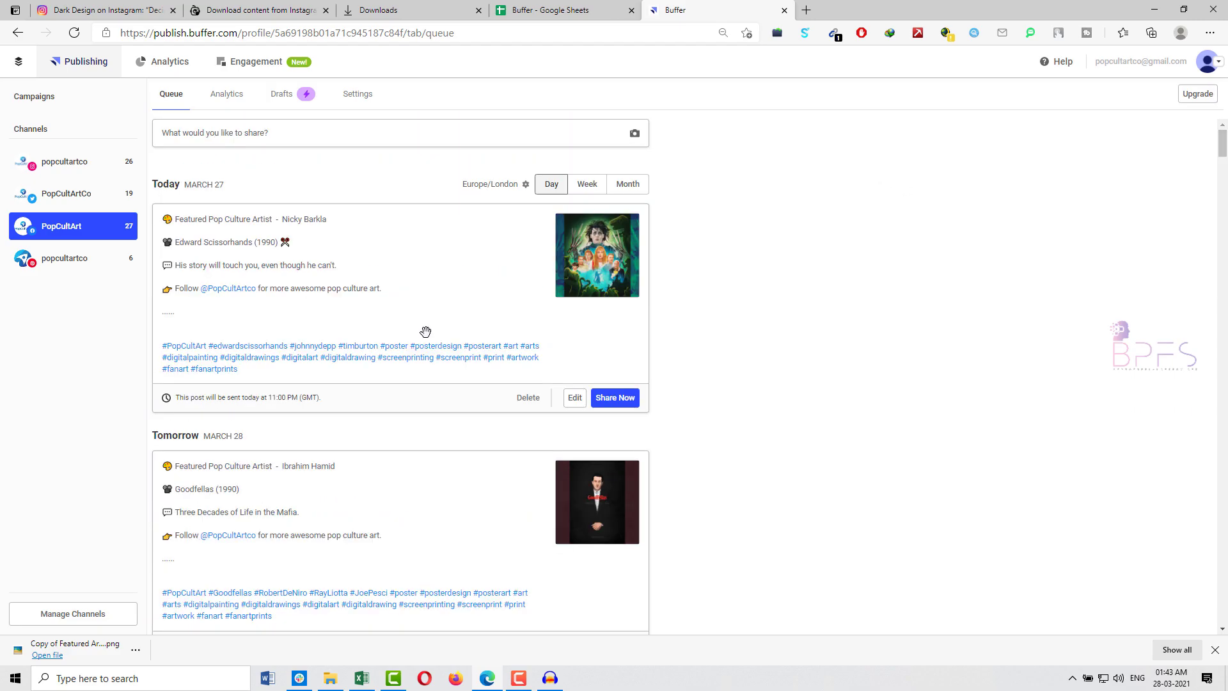
scroll(400, 349, "down", 2)
left_click_drag(194, 304, 253, 308)
left_click(280, 302)
scroll(225, 288, "down", 2)
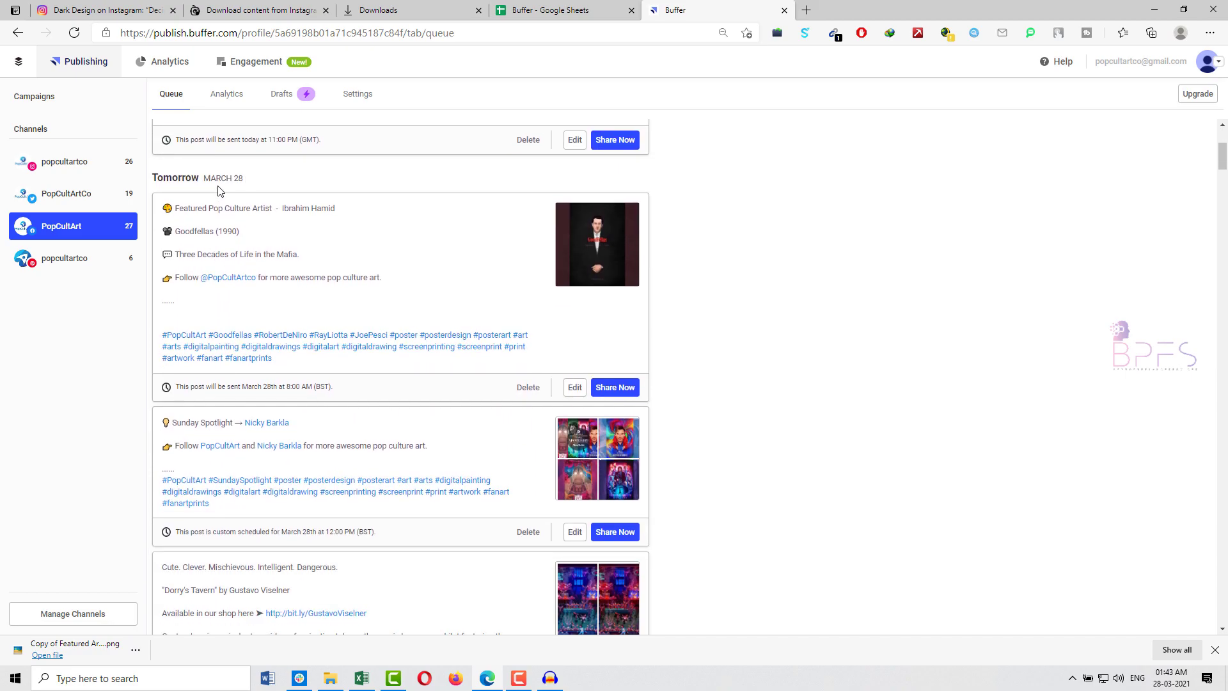
scroll(339, 406, "down", 4)
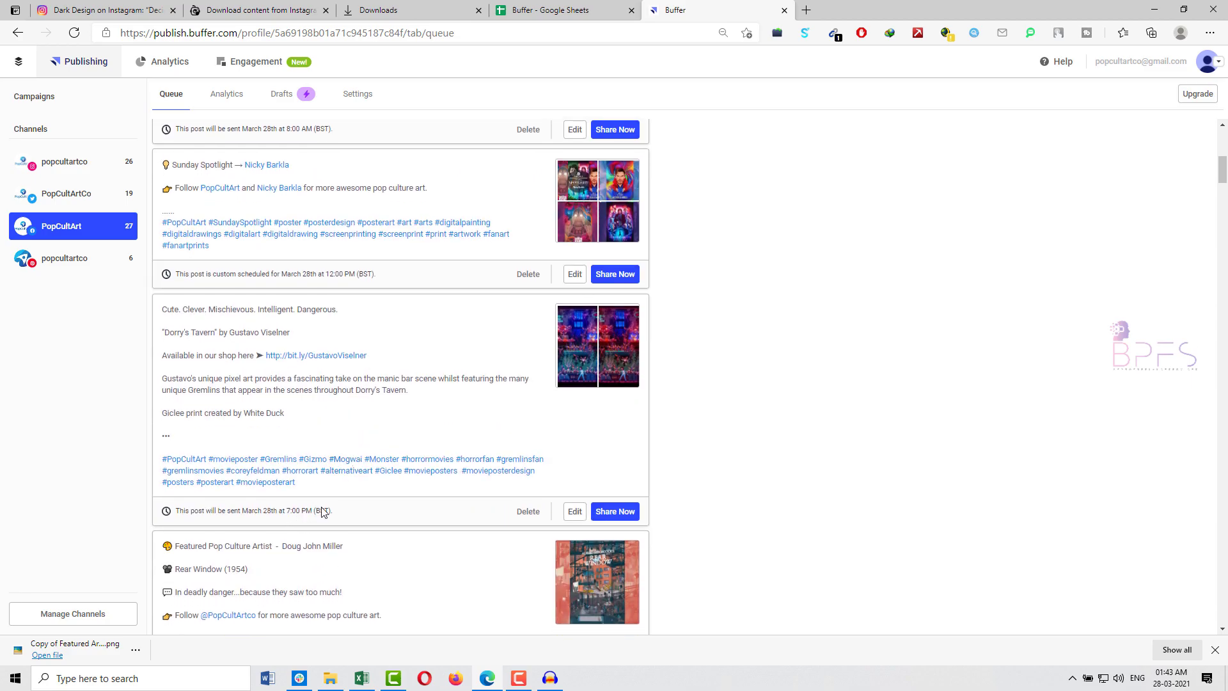
scroll(322, 512, "down", 2)
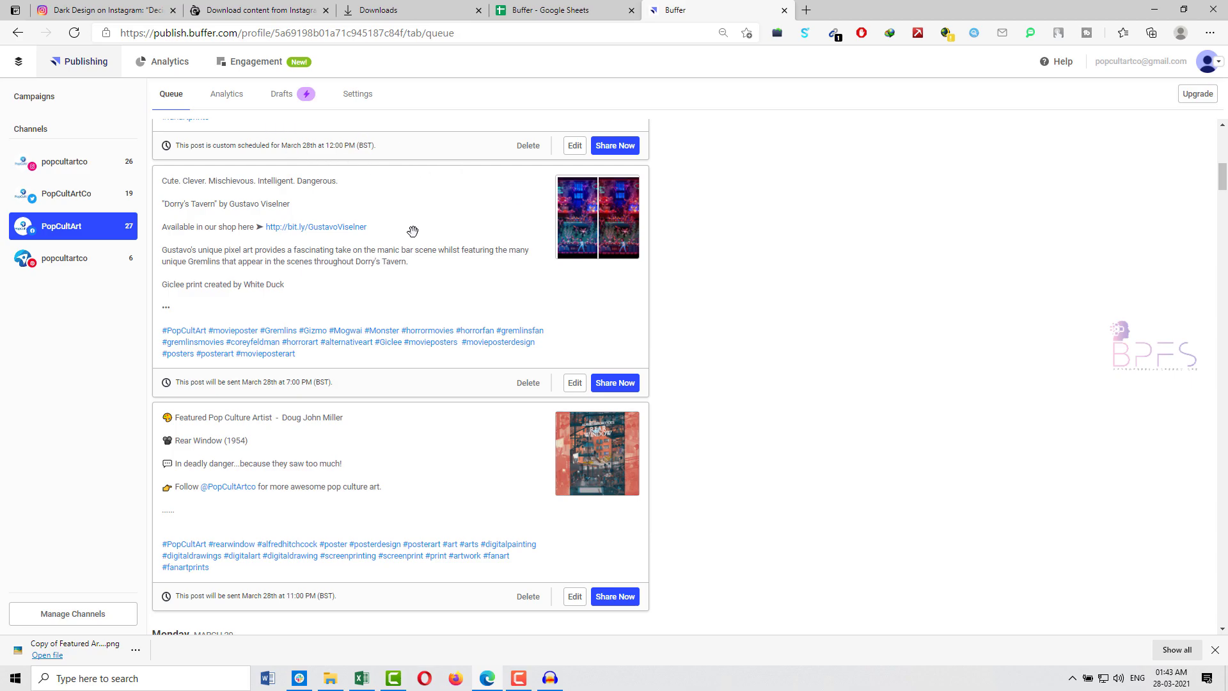
scroll(548, 255, "up", 10)
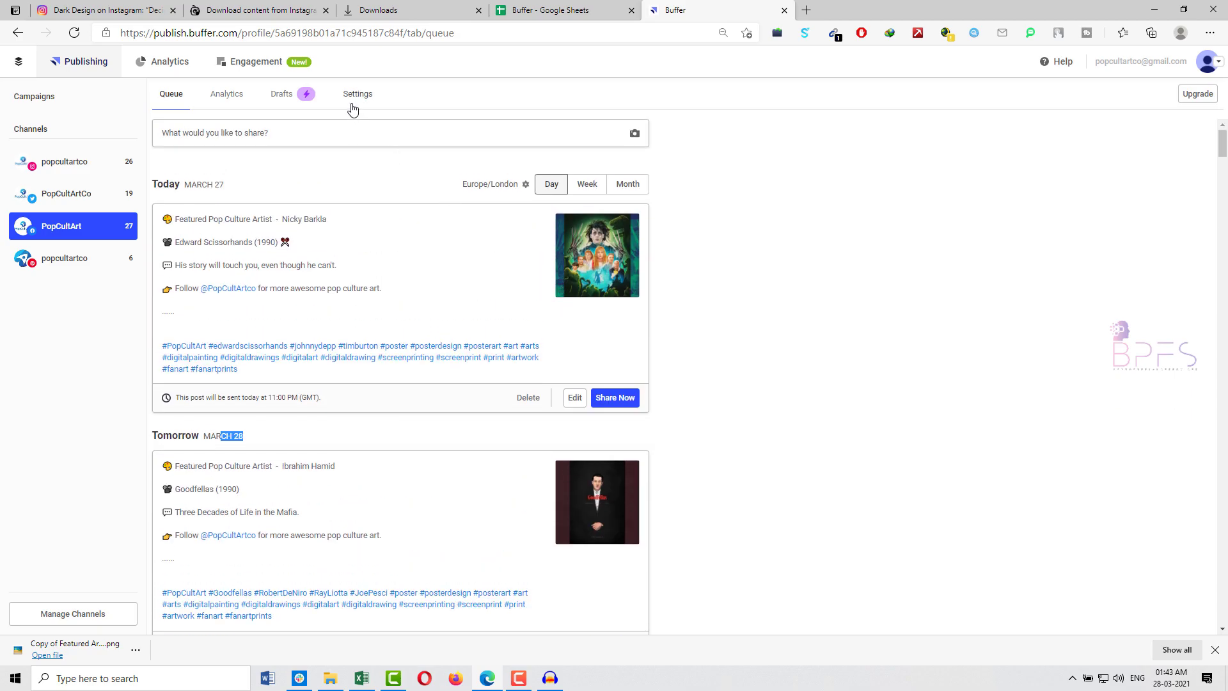
Inspect the Instagram channel's posting schedule, select Weekdays for a new posting time without adding it, and return to the queue.
left_click(96, 169)
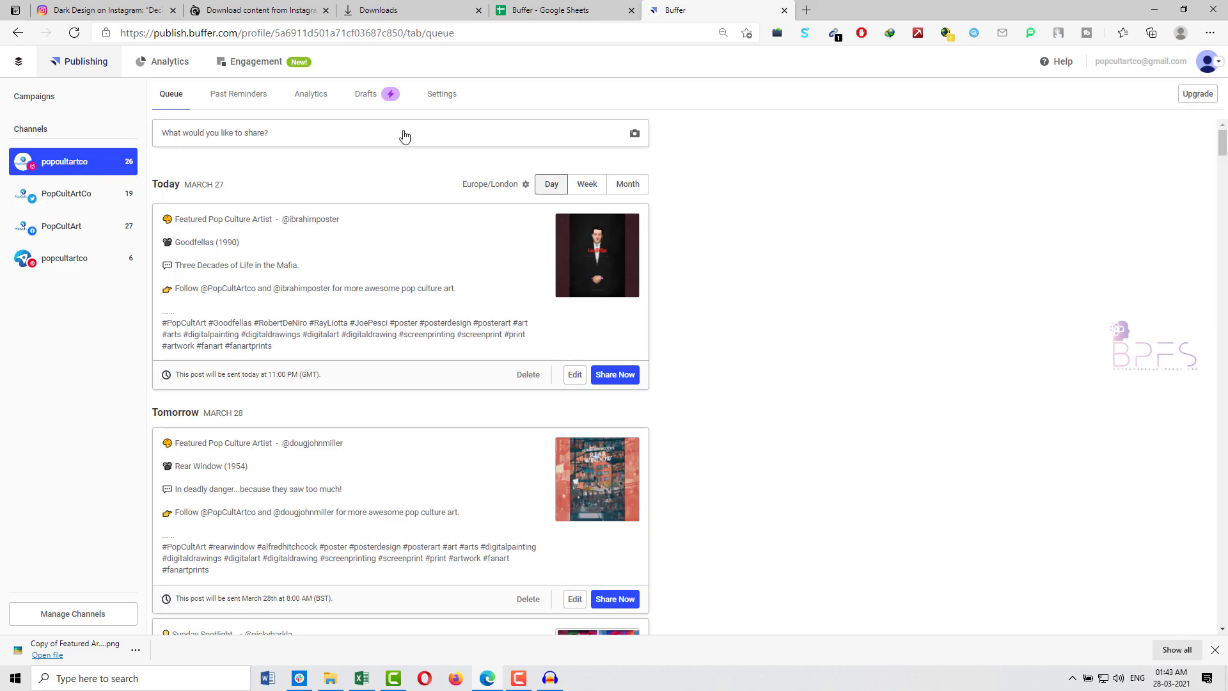
left_click(441, 95)
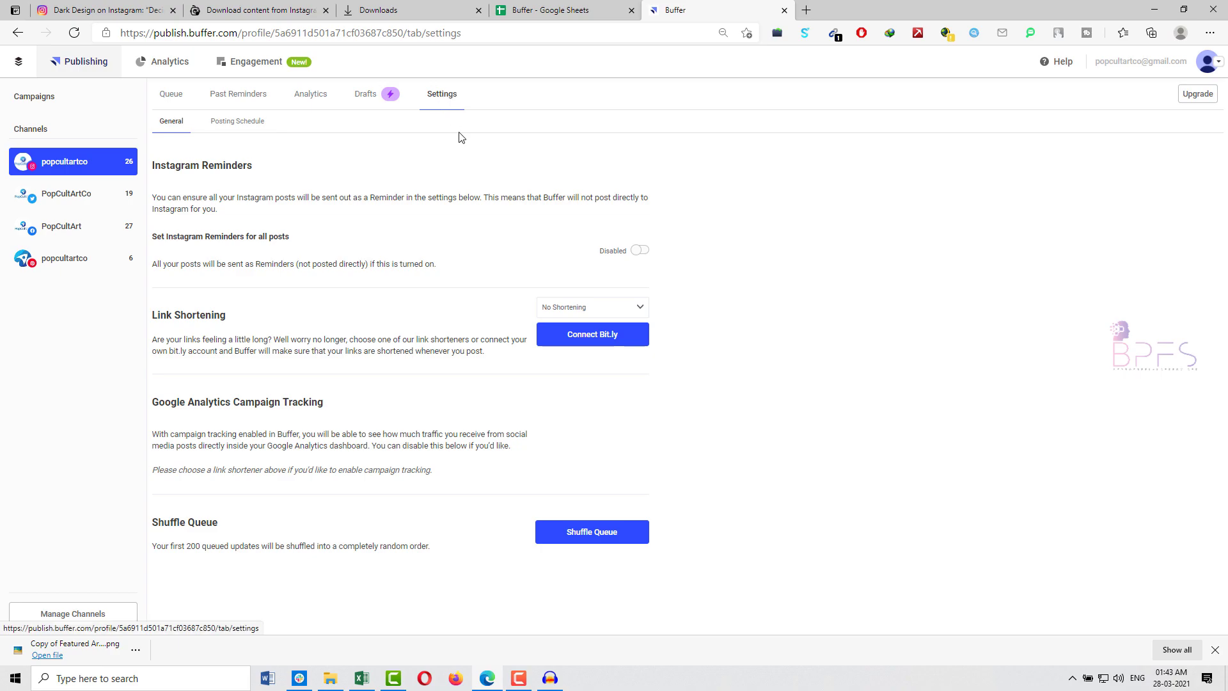
left_click(234, 125)
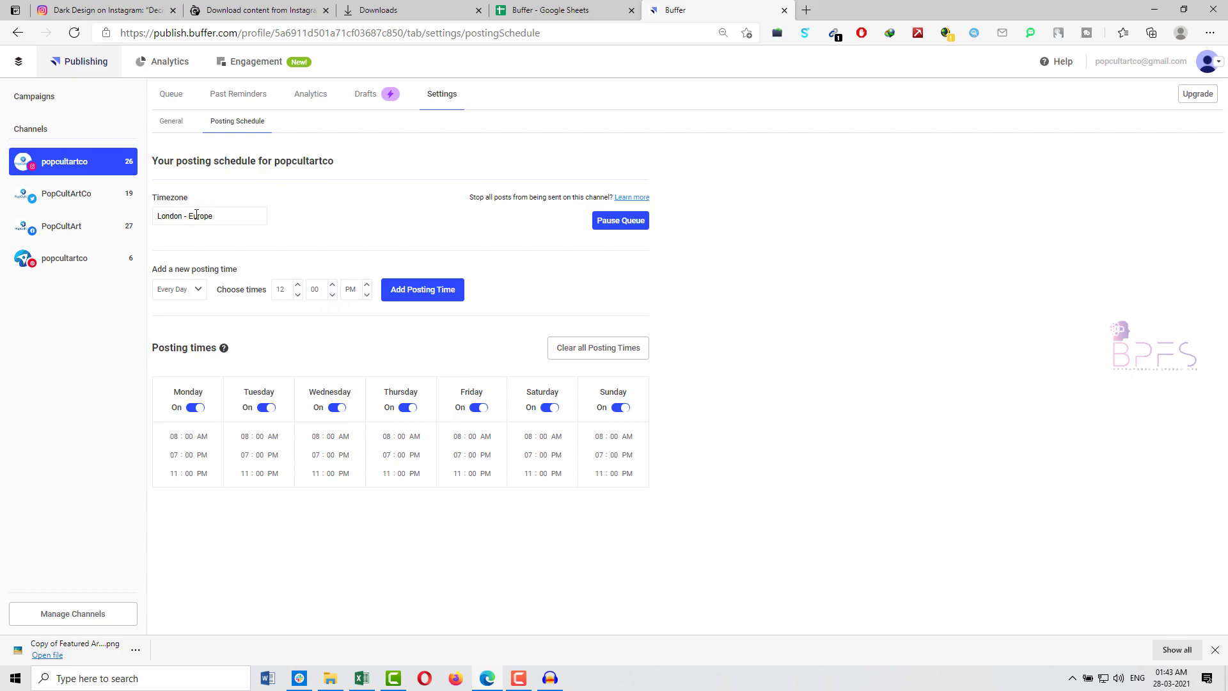
left_click(202, 295)
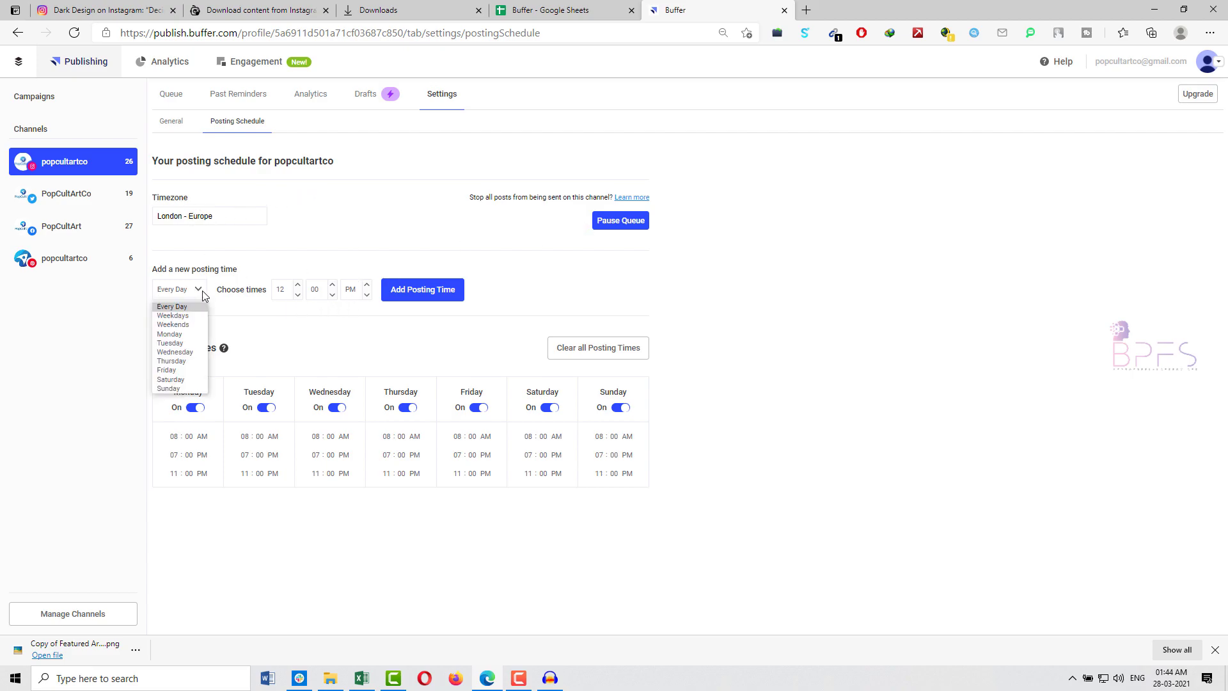
left_click(283, 257)
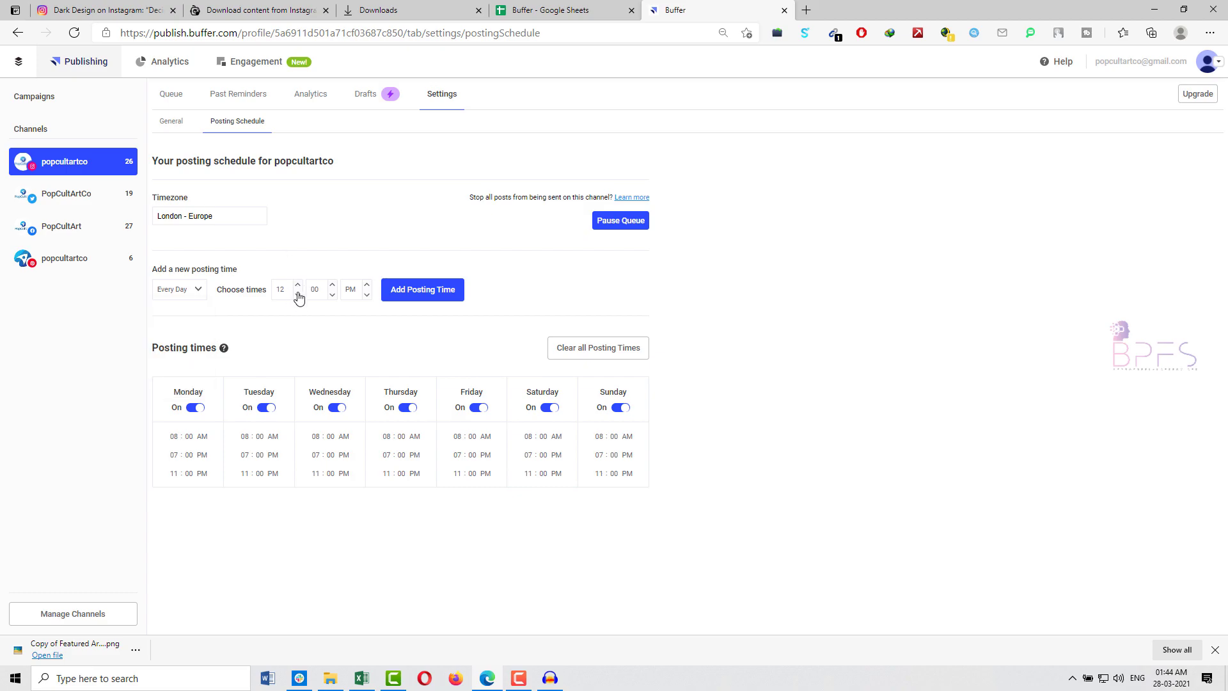
left_click(189, 295)
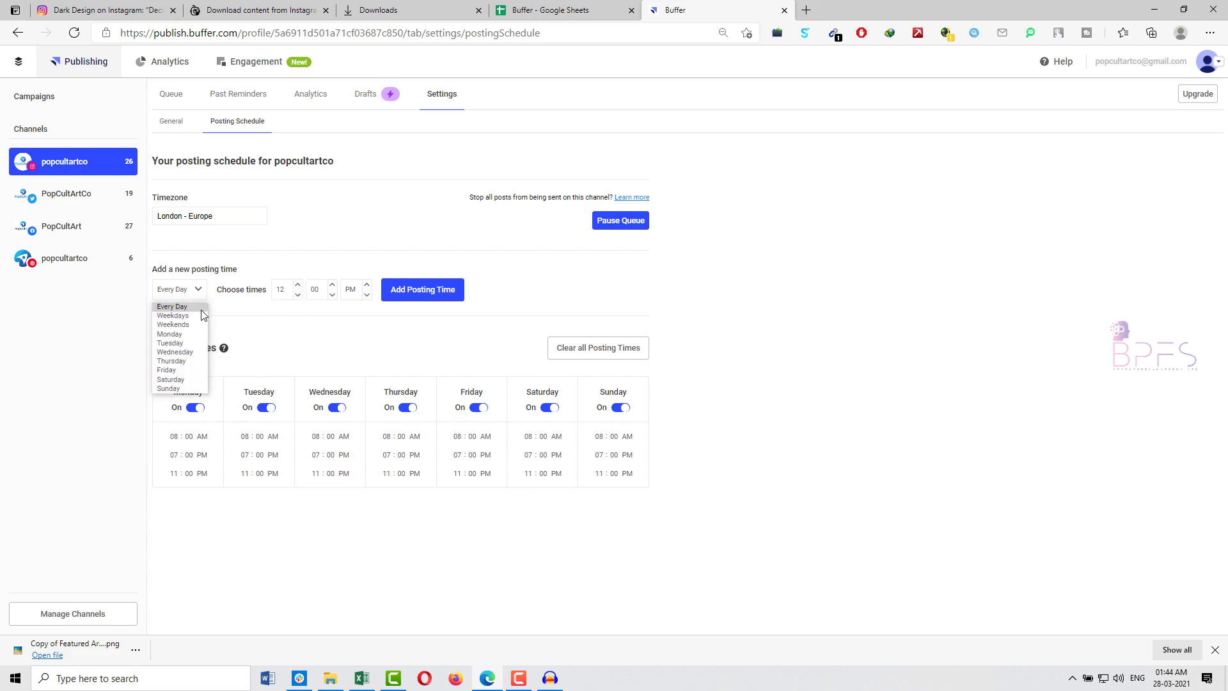
left_click(190, 319)
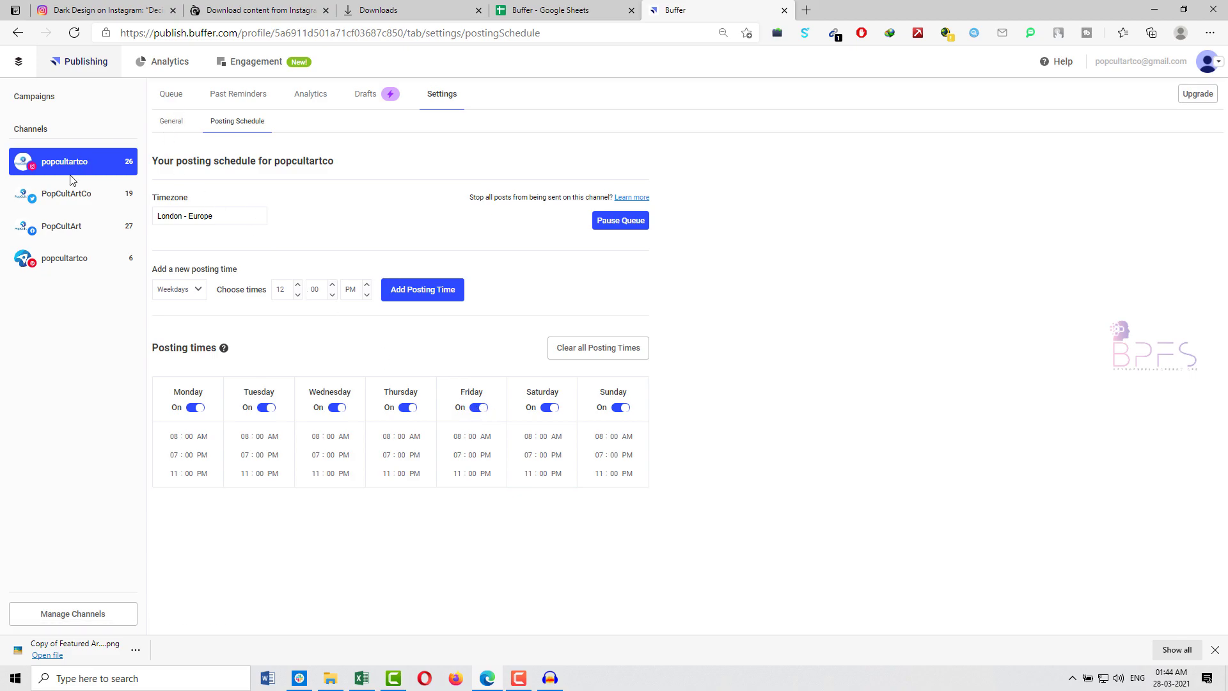
left_click(171, 122)
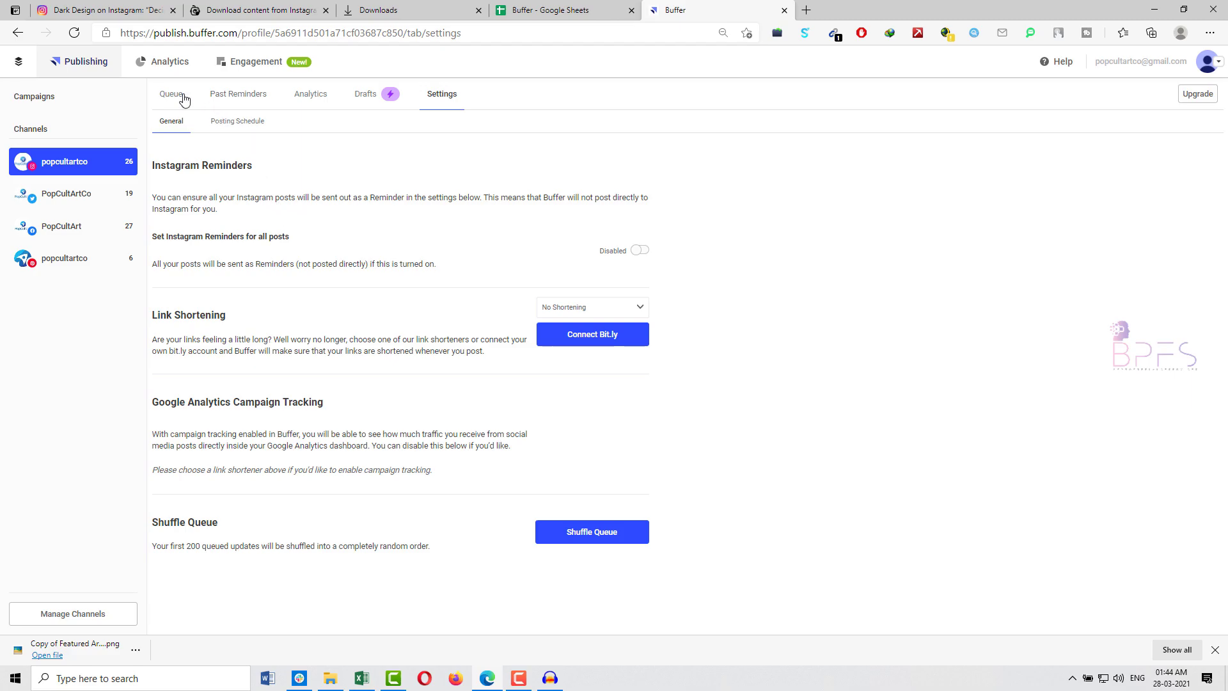
left_click(170, 94)
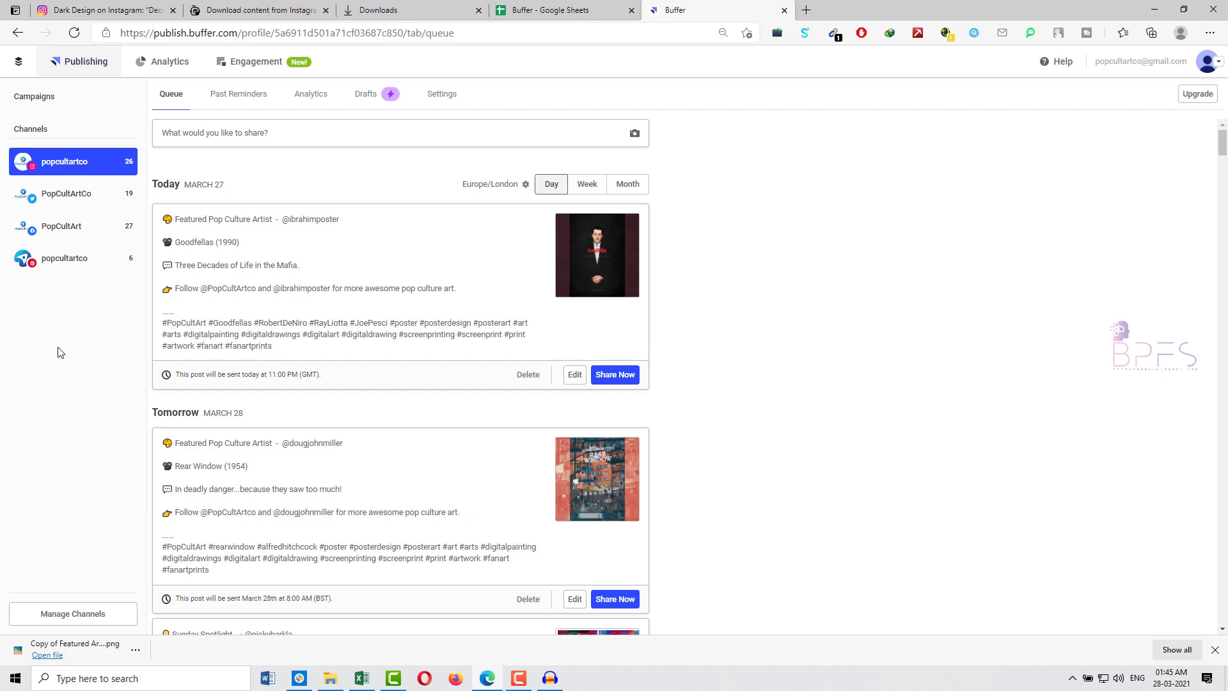
View Buffer's Analytics and Engagement pages and return to Publishing.
left_click(166, 62)
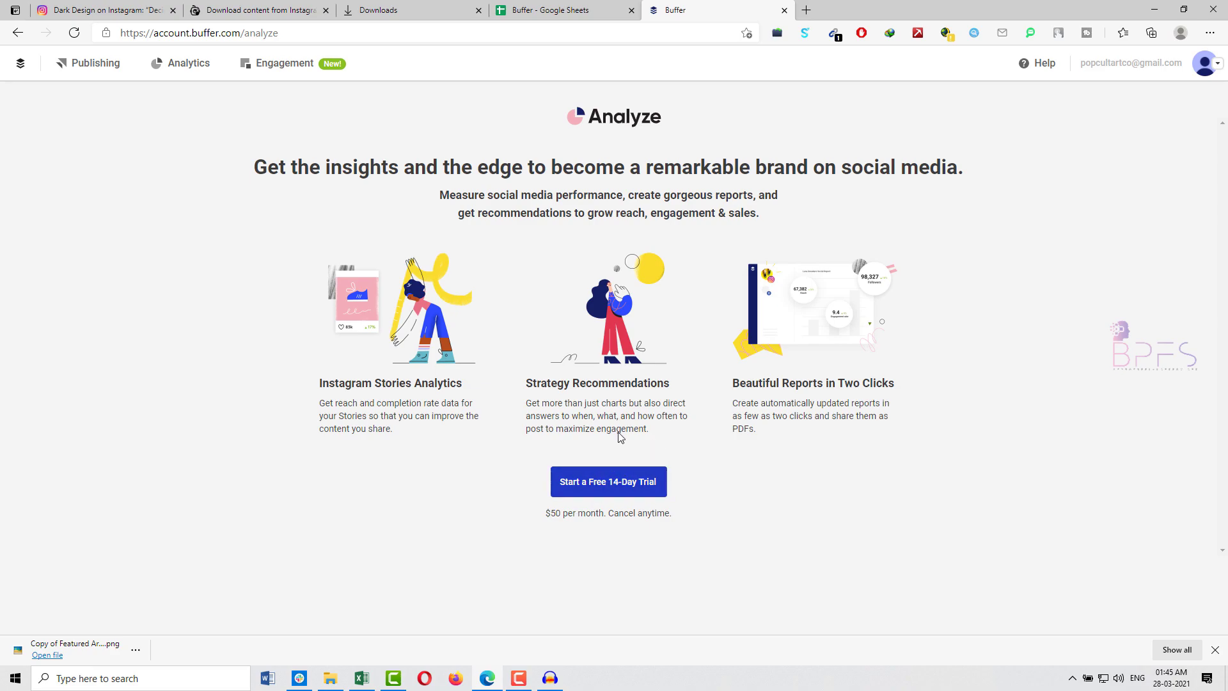
left_click(267, 72)
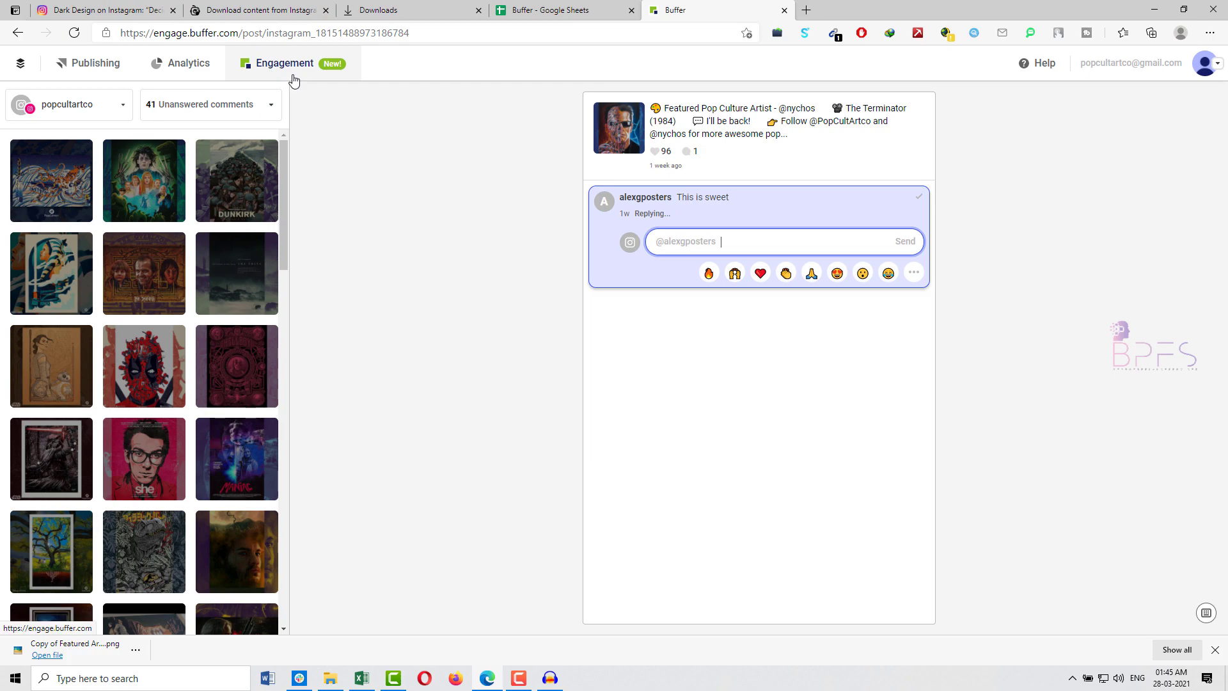
left_click(173, 75)
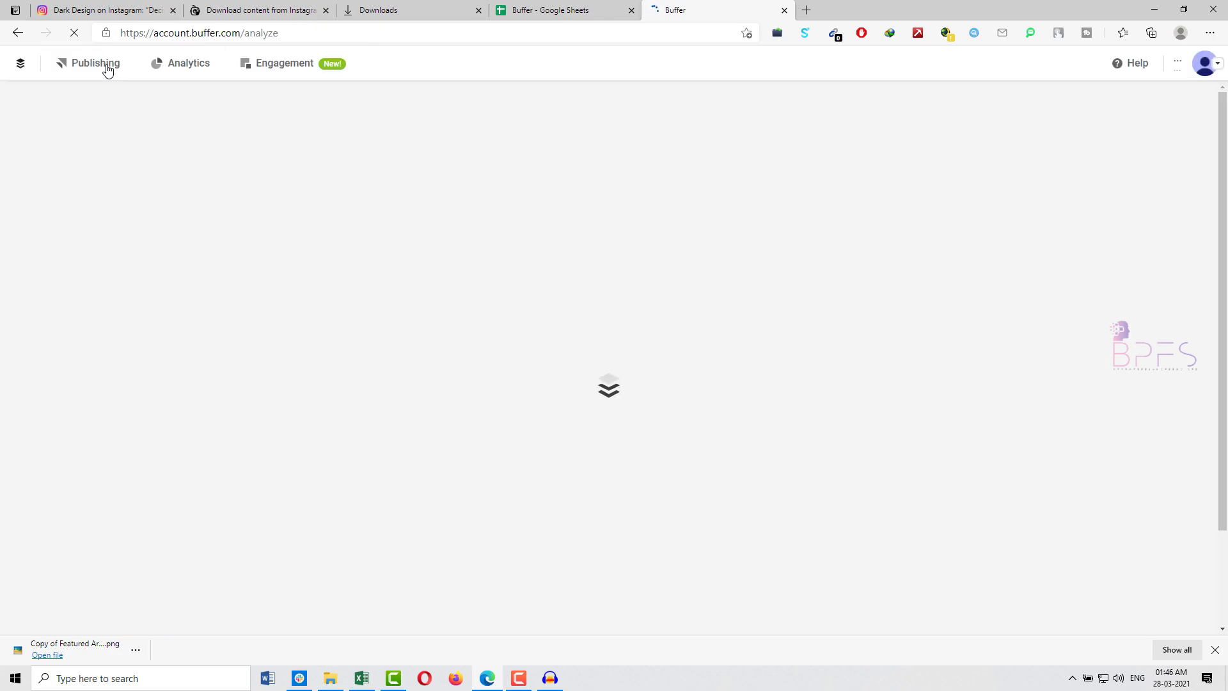
left_click(106, 69)
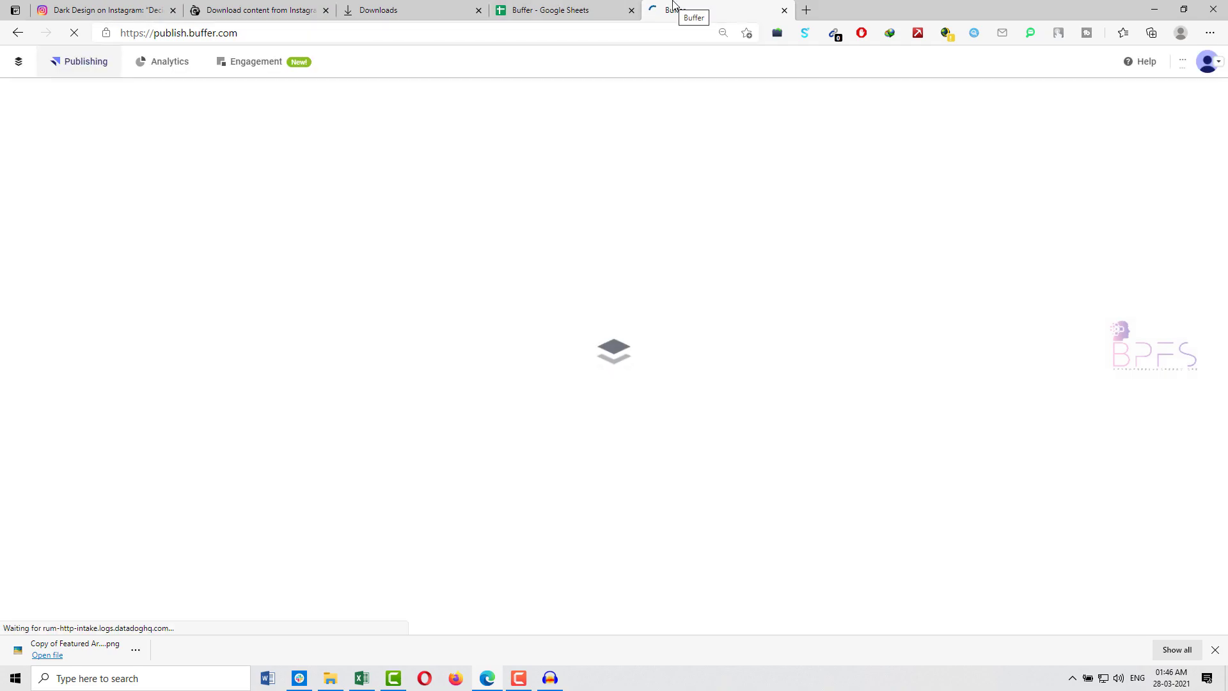